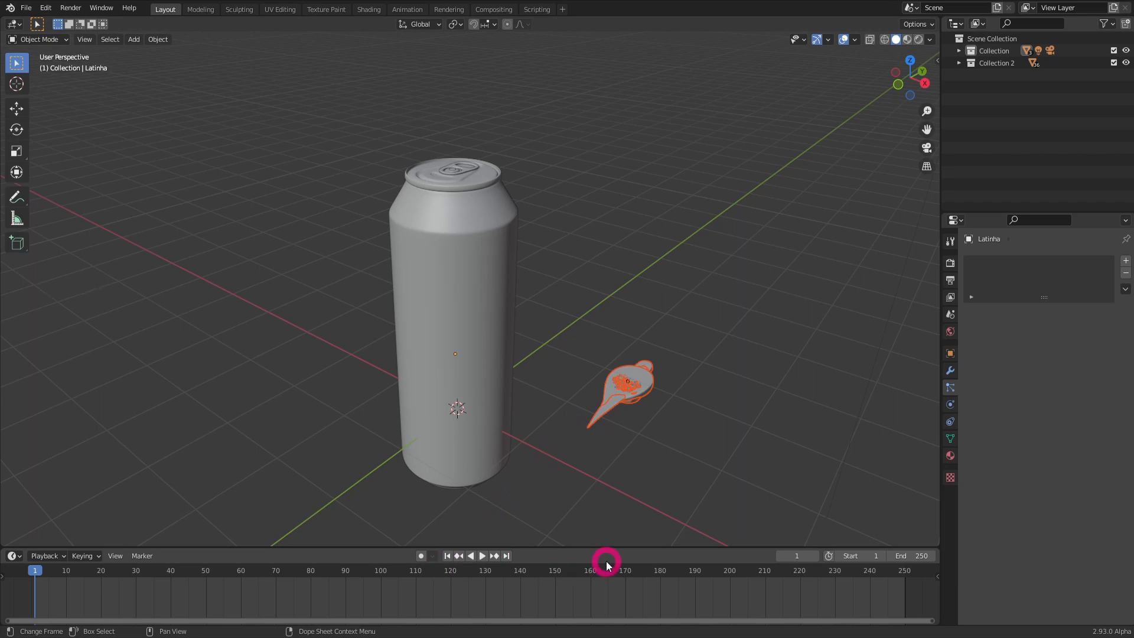
Switch the timeline area to the Geometry Node Editor and enlarge it to make room for nodes.
{"action": "left_click", "coordinate": [11, 555]}
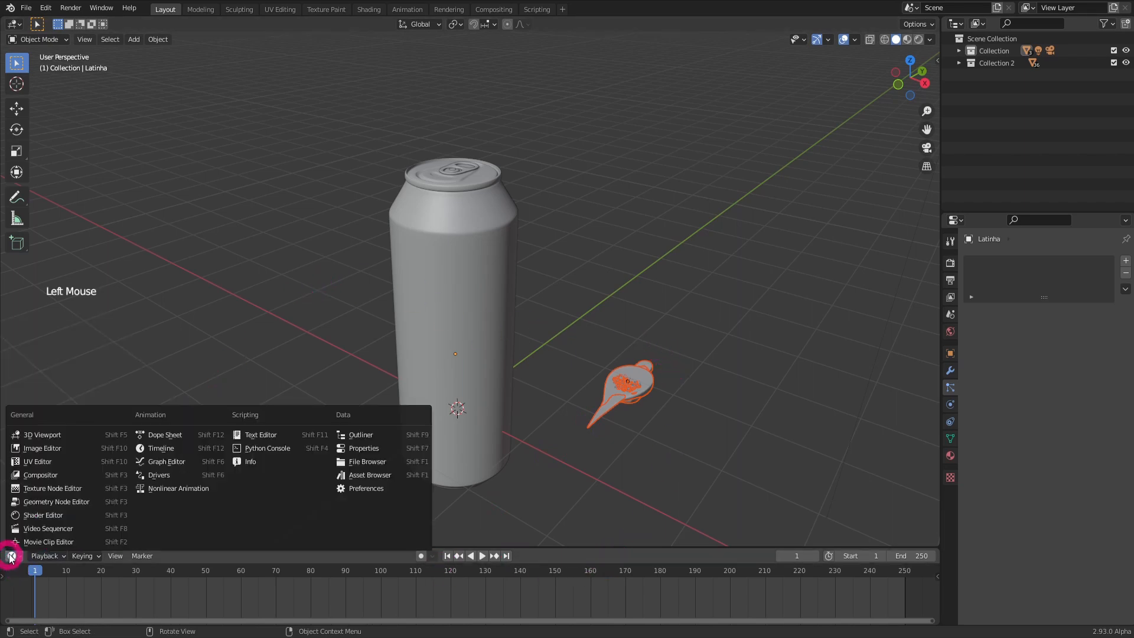
{"action": "left_click", "coordinate": [52, 506]}
{"action": "left_click_drag", "start_coordinate": [663, 545], "coordinate": [685, 405]}
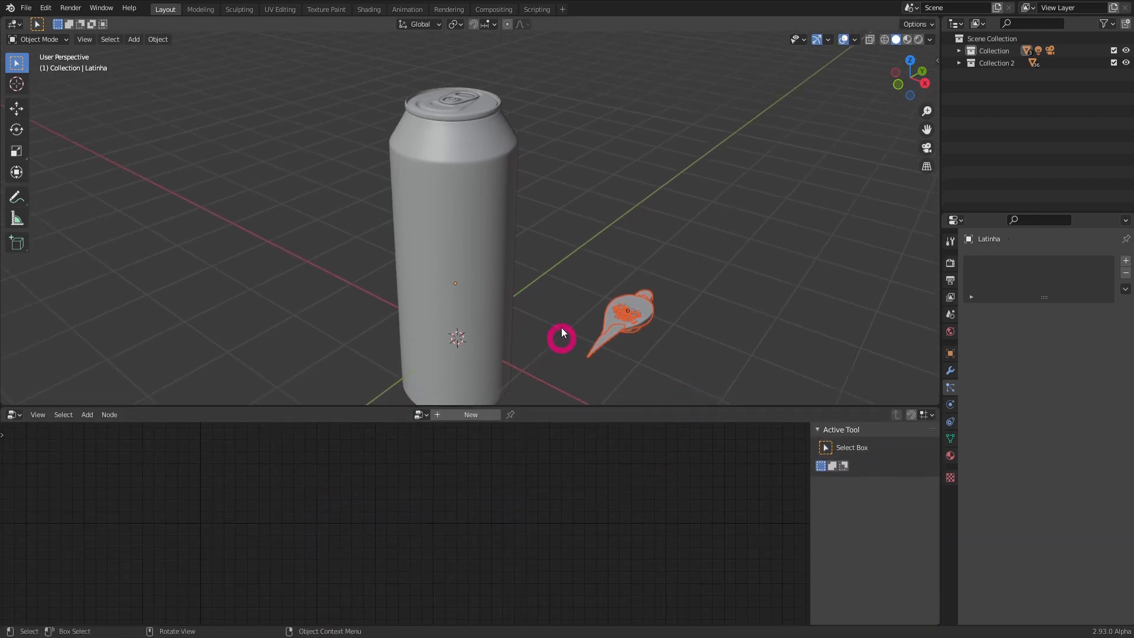
{"action": "middle_click_drag", "start_coordinate": [549, 339], "coordinate": [555, 292], "text": "shift"}
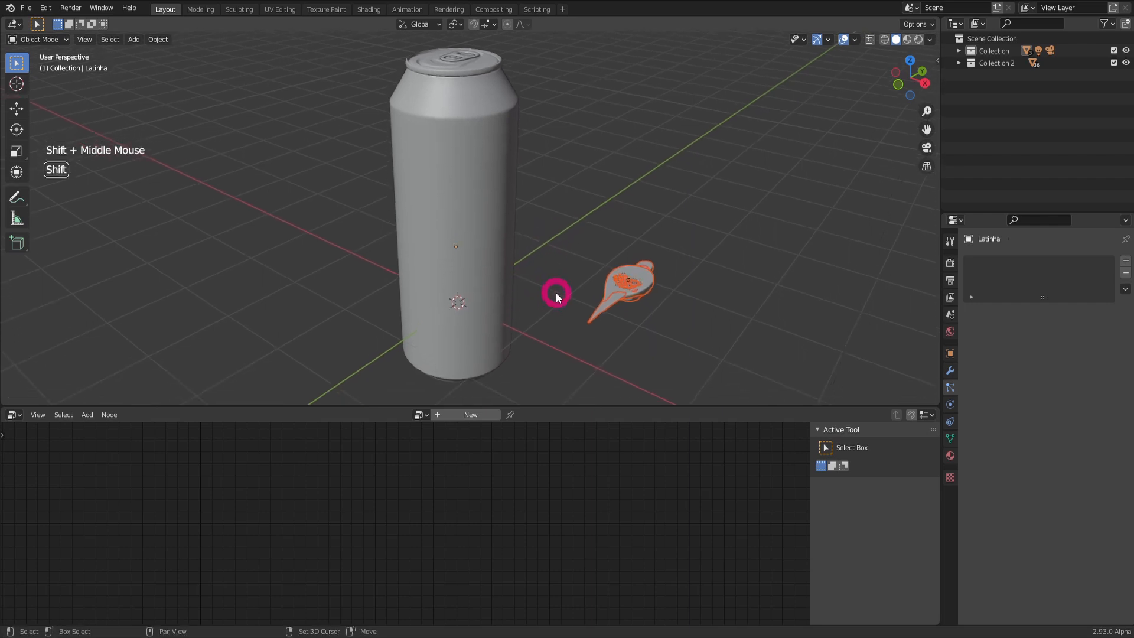
Create a new geometry node tree on the can body and move the Group Output node farther from Group Input.
{"action": "left_click", "coordinate": [529, 232]}
{"action": "left_click", "coordinate": [489, 189]}
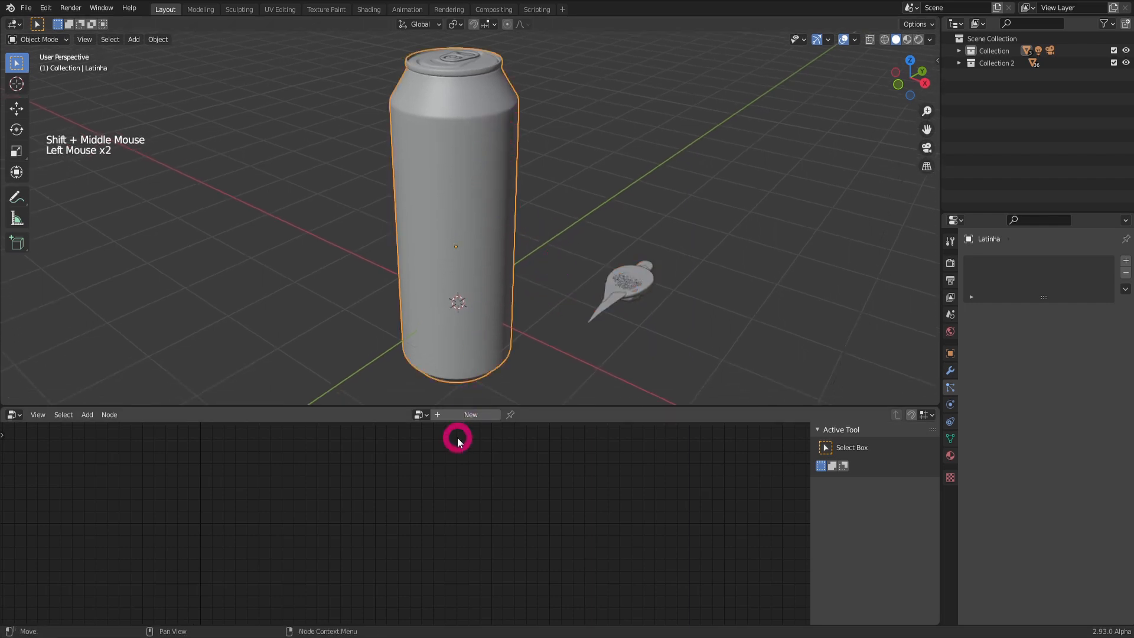
{"action": "left_click", "coordinate": [464, 415]}
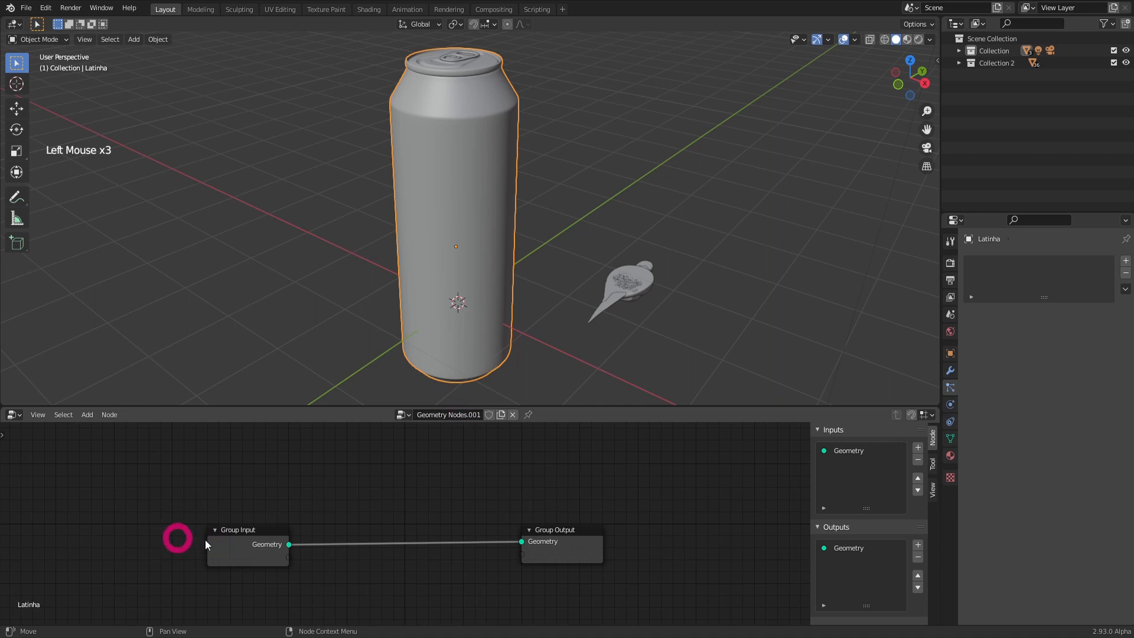
{"action": "left_click_drag", "start_coordinate": [584, 537], "coordinate": [691, 538]}
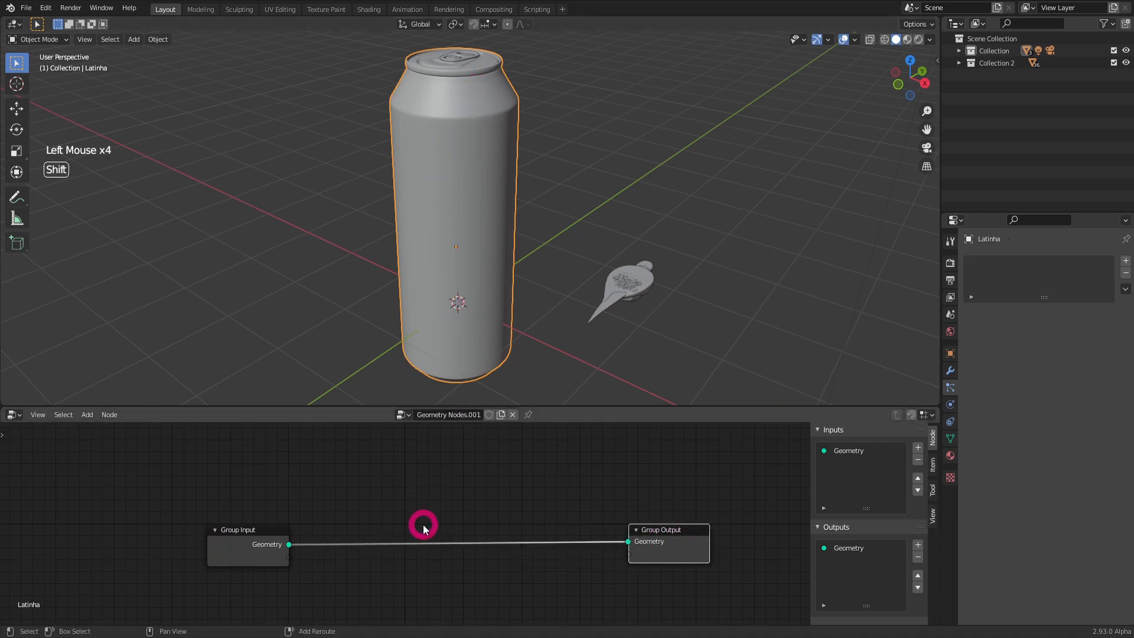
Insert a Point Distribute node between Group Input and Group Output.
{"action": "key", "text": "shift+a"}
{"action": "mouse_move", "coordinate": [392, 549]}
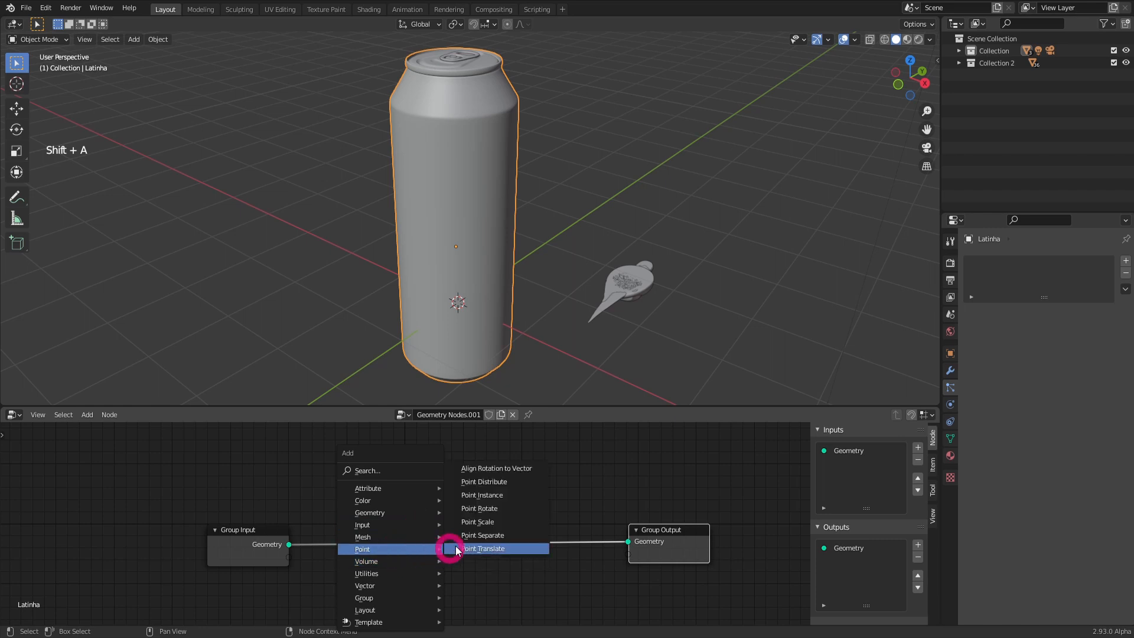
{"action": "left_click", "coordinate": [520, 482]}
{"action": "left_click", "coordinate": [400, 488]}
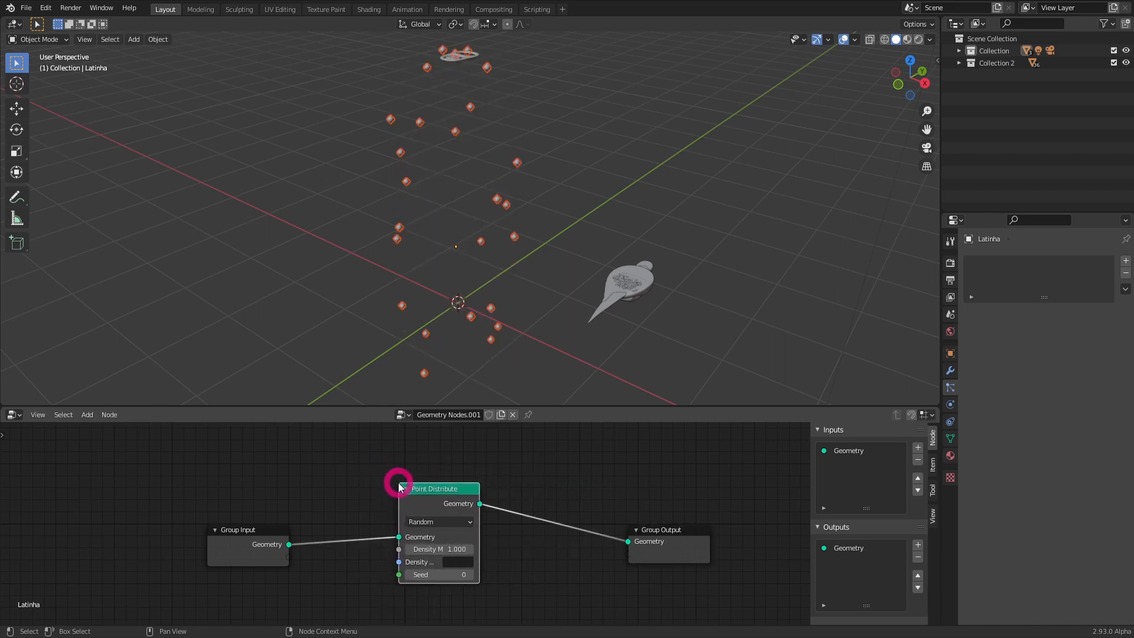
{"action": "middle_click_drag", "start_coordinate": [466, 123], "coordinate": [452, 197]}
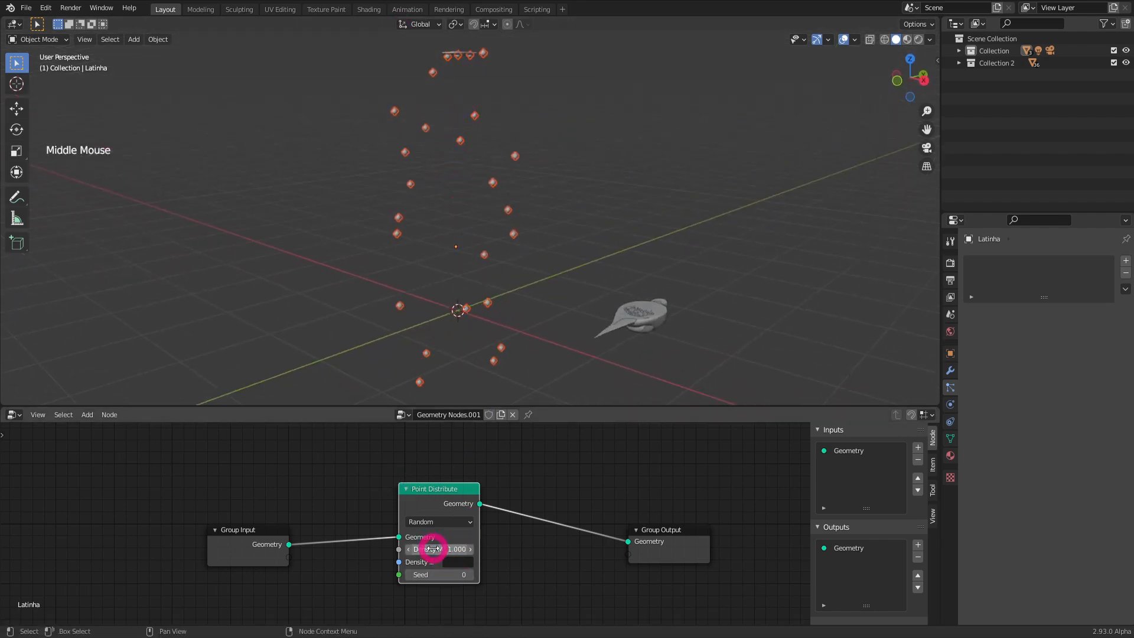
Set the Point Distribute maximum density to 16 and move Group Output farther away to free up space.
{"action": "left_click_drag", "start_coordinate": [433, 549], "coordinate": [544, 556]}
{"action": "middle_click_drag", "start_coordinate": [431, 248], "coordinate": [532, 188]}
{"action": "left_click_drag", "start_coordinate": [660, 530], "coordinate": [746, 506]}
{"action": "middle_click_drag", "start_coordinate": [608, 486], "coordinate": [529, 466]}
{"action": "middle_click_drag", "start_coordinate": [533, 297], "coordinate": [675, 313]}
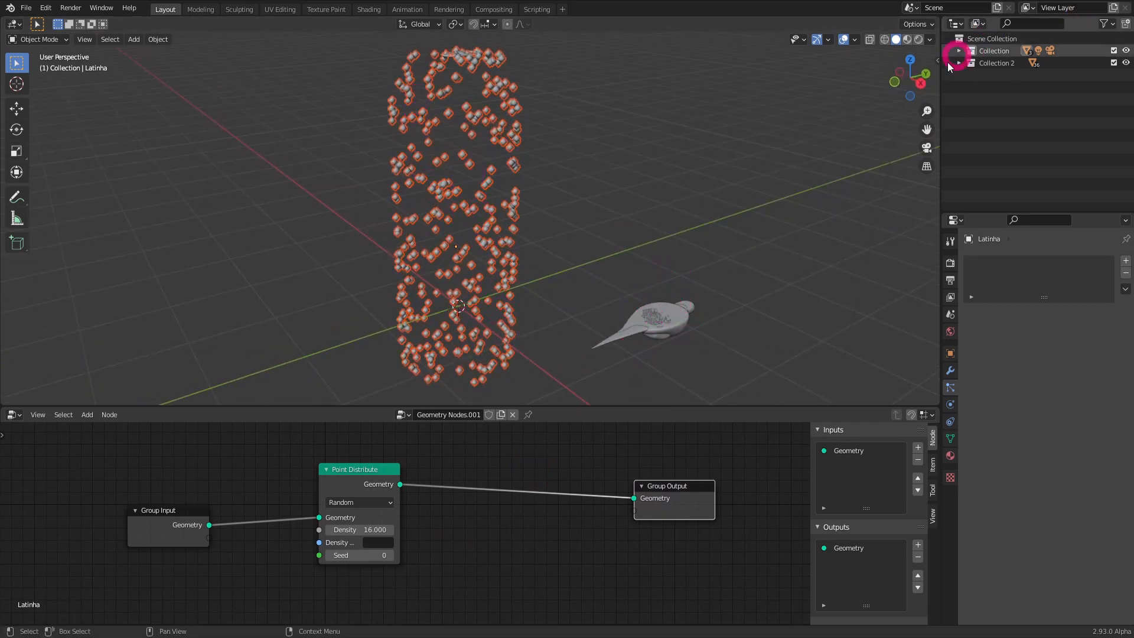
Check the drop objects in Collection 2 and insert a Point Instance node between Point Distribute and Group Output.
{"action": "left_click", "coordinate": [995, 62]}
{"action": "left_click", "coordinate": [957, 63]}
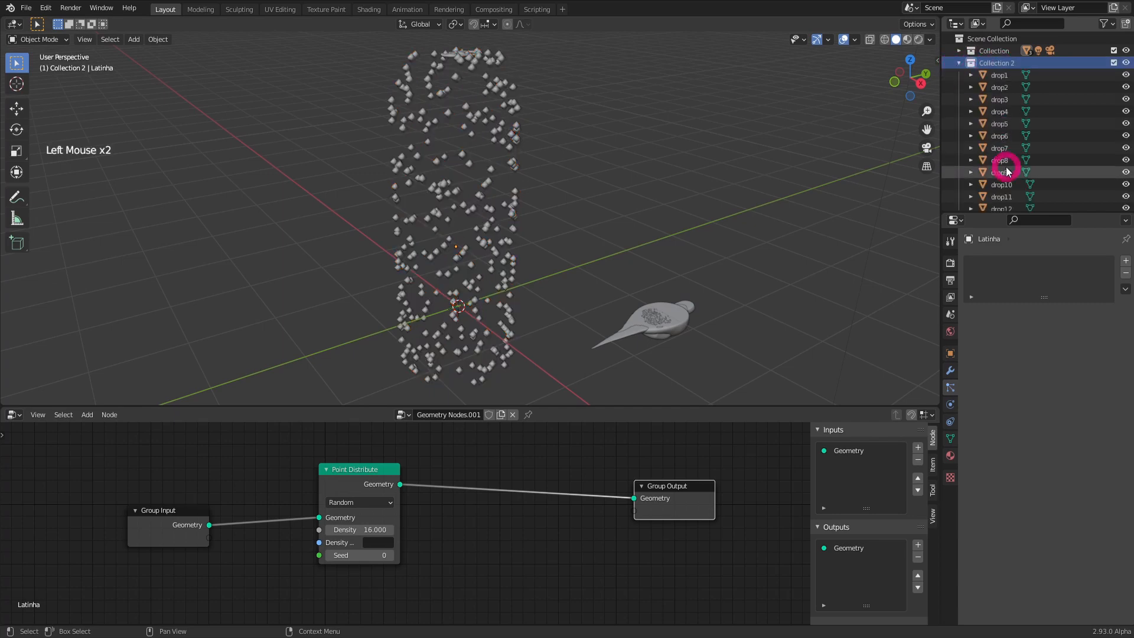
{"action": "left_click", "coordinate": [957, 63]}
{"action": "key", "text": "shift+a"}
{"action": "mouse_move", "coordinate": [494, 467]}
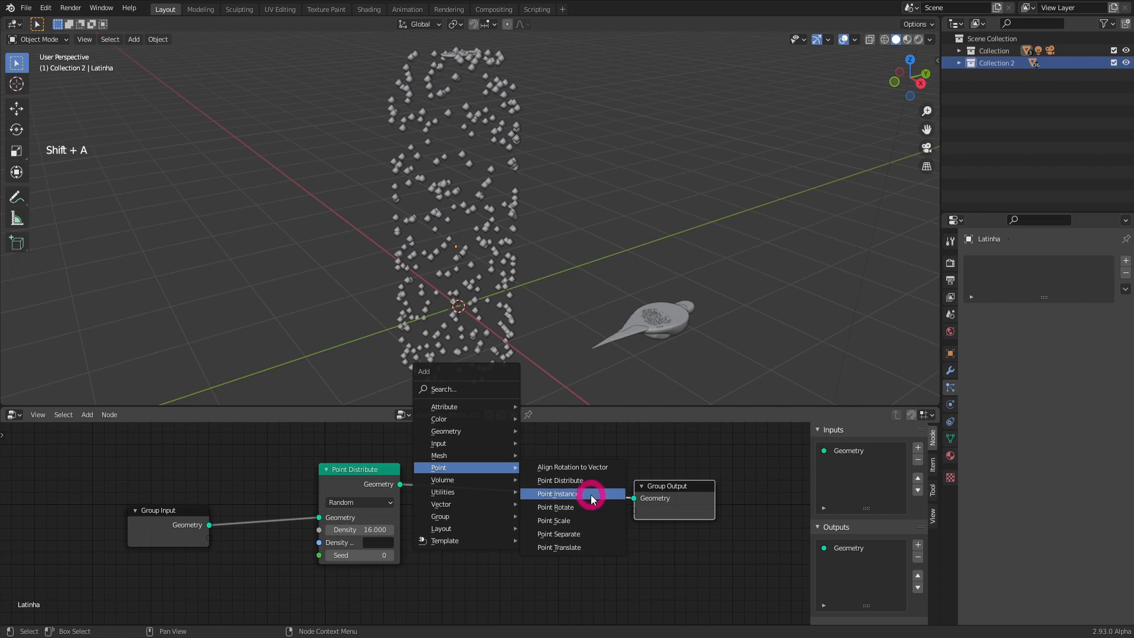
{"action": "left_click", "coordinate": [590, 495]}
{"action": "left_click", "coordinate": [509, 440]}
{"action": "left_click", "coordinate": [507, 493]}
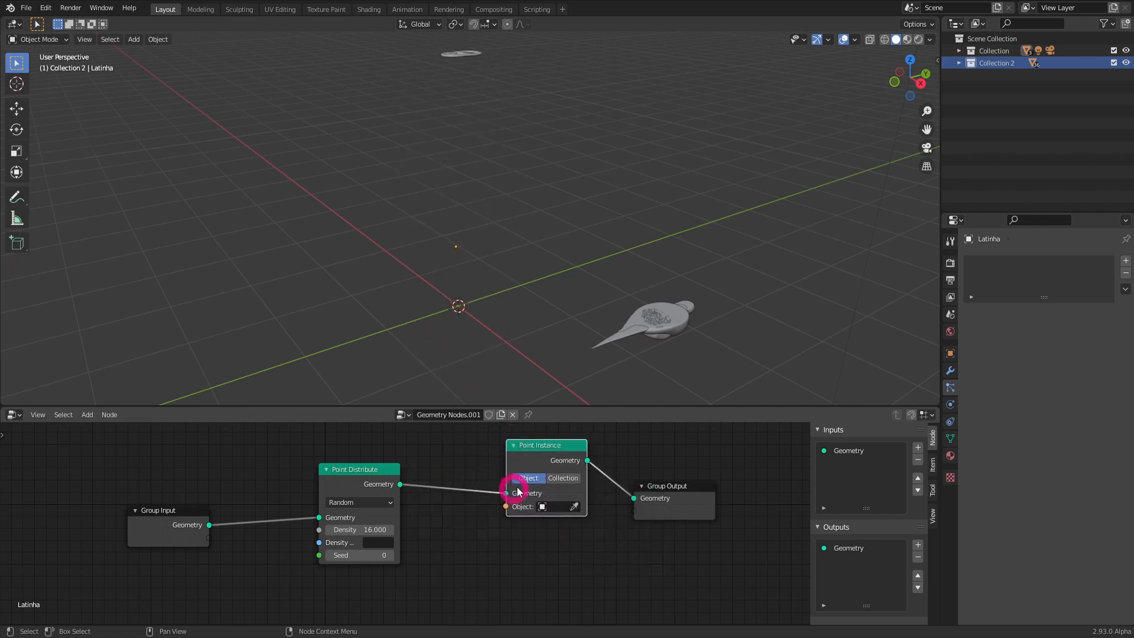
{"action": "left_click", "coordinate": [346, 491]}
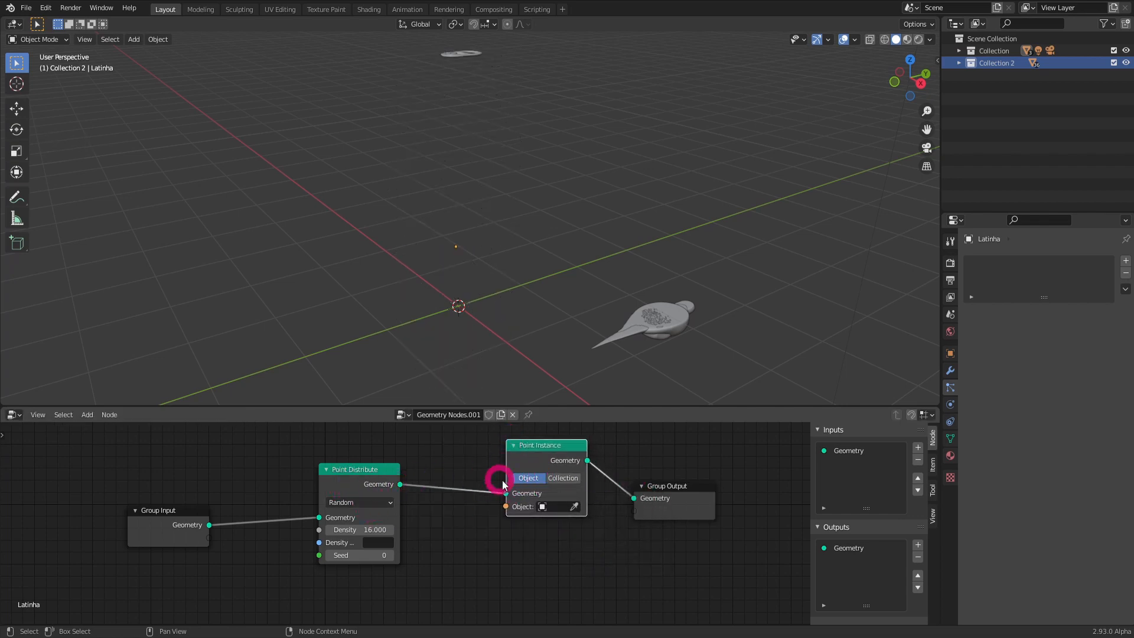
{"action": "left_click_drag", "start_coordinate": [532, 459], "coordinate": [502, 480]}
{"action": "left_click", "coordinate": [443, 136]}
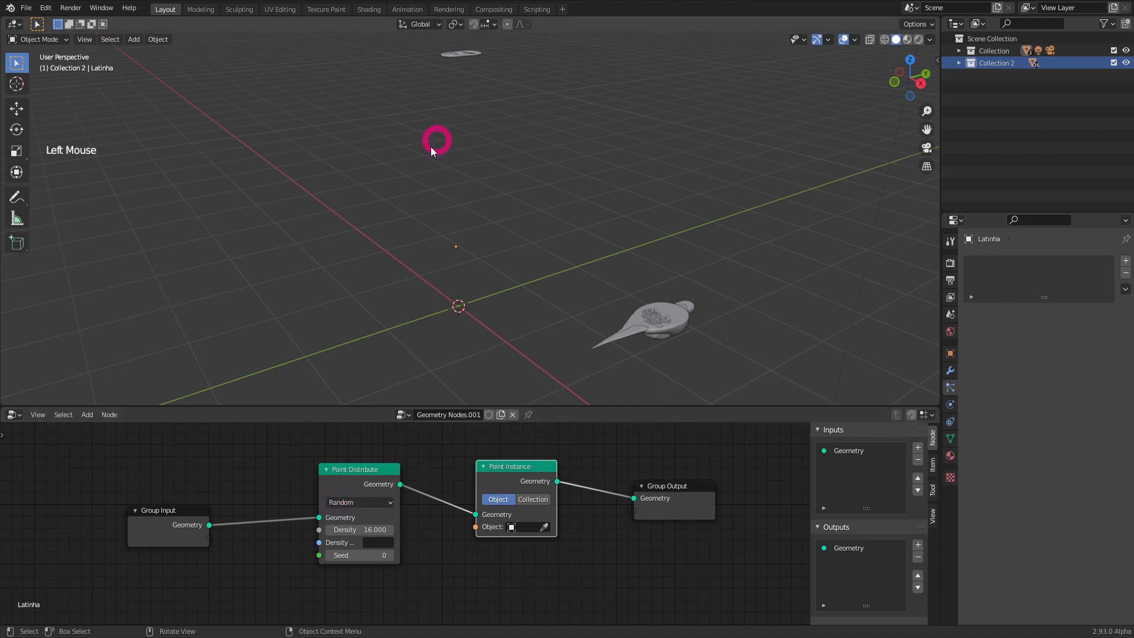
Switch the Point Instance node to Collection mode and assign Collection 2 as its instance source.
{"action": "scroll", "coordinate": [539, 499], "scroll_direction": "up", "scroll_amount": 6}
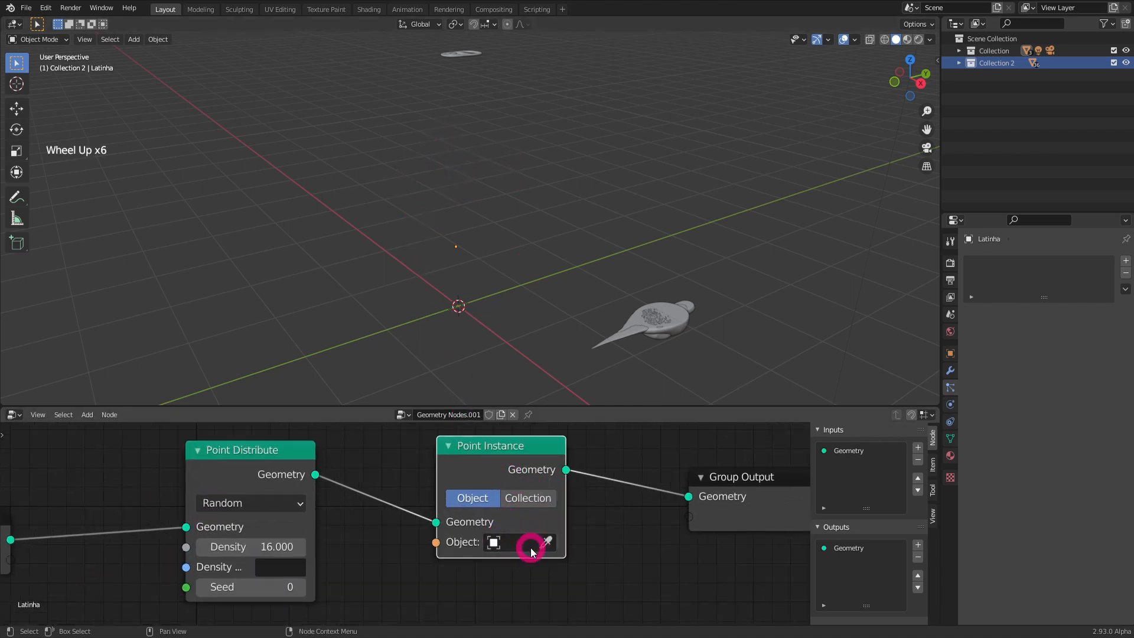
{"action": "left_click", "coordinate": [531, 499]}
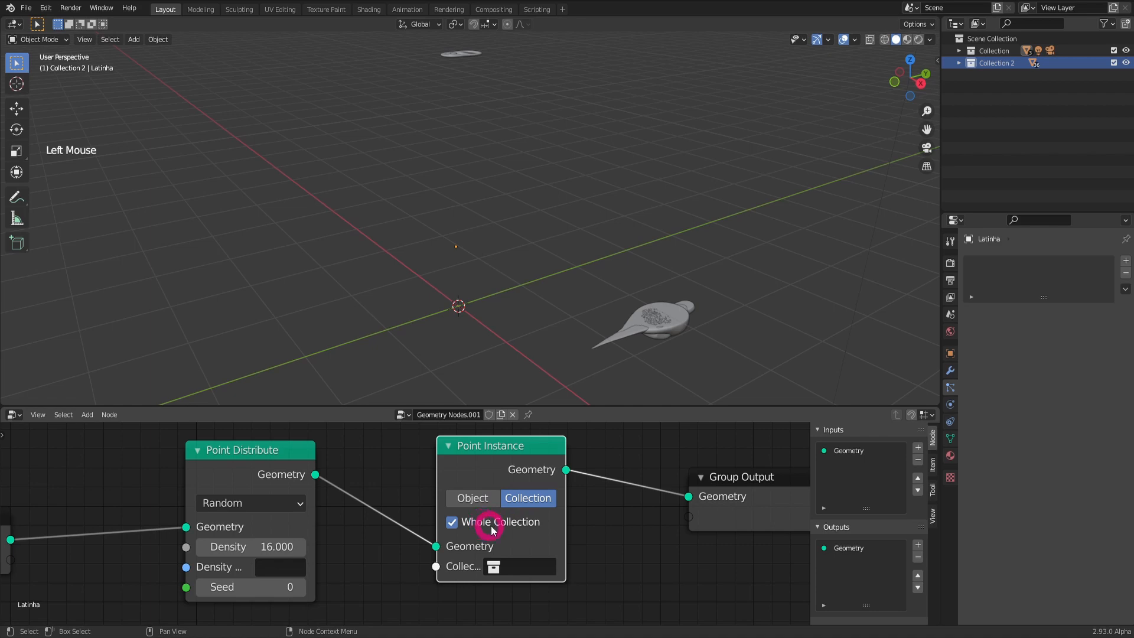
{"action": "left_click", "coordinate": [533, 568]}
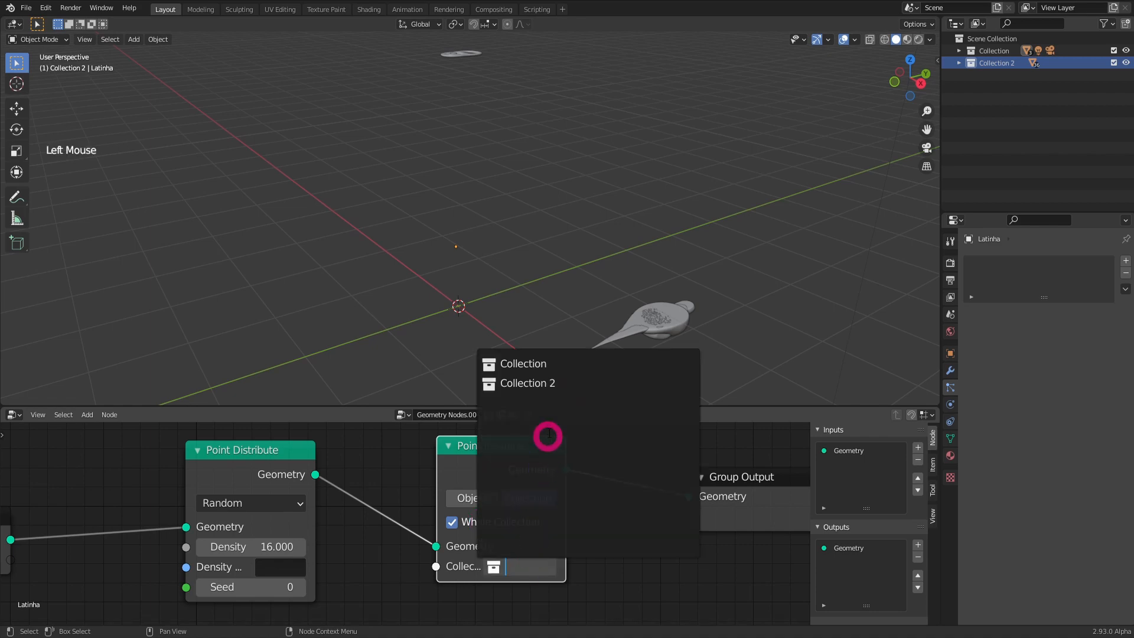
{"action": "left_click", "coordinate": [546, 381]}
{"action": "scroll", "coordinate": [536, 248], "scroll_direction": "down", "scroll_amount": 6}
{"action": "scroll", "coordinate": [555, 223], "scroll_direction": "up", "scroll_amount": 2}
{"action": "middle_click_drag", "start_coordinate": [555, 222], "coordinate": [523, 275]}
Turn off Whole Collection on the Point Instance node and widen the node to show the full collection name.
{"action": "left_click", "coordinate": [469, 524]}
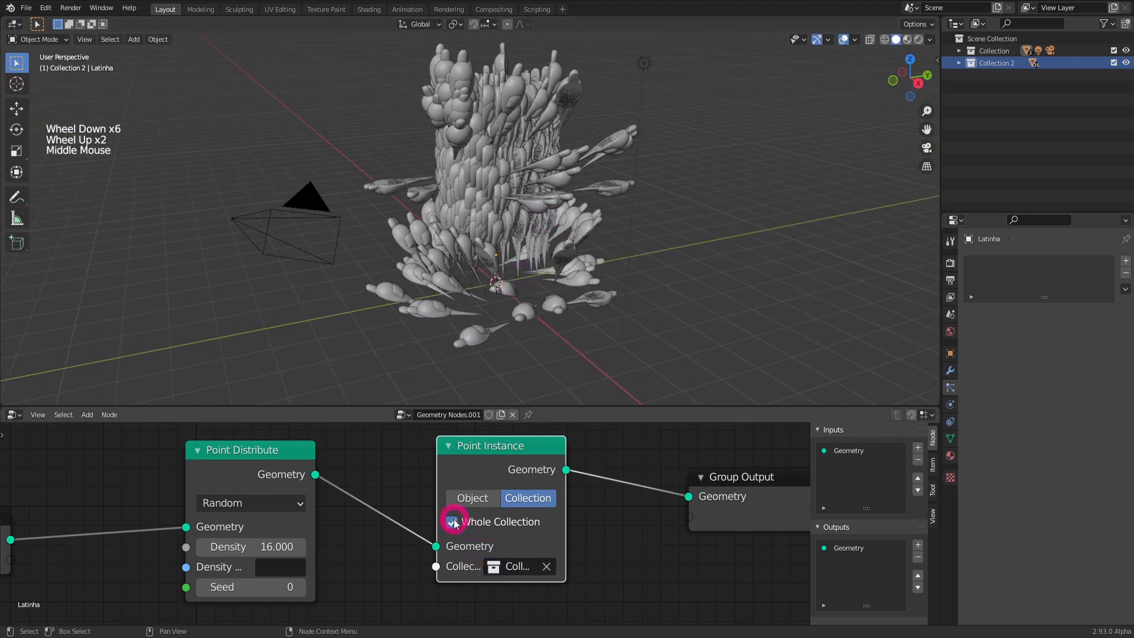
{"action": "left_click", "coordinate": [452, 522]}
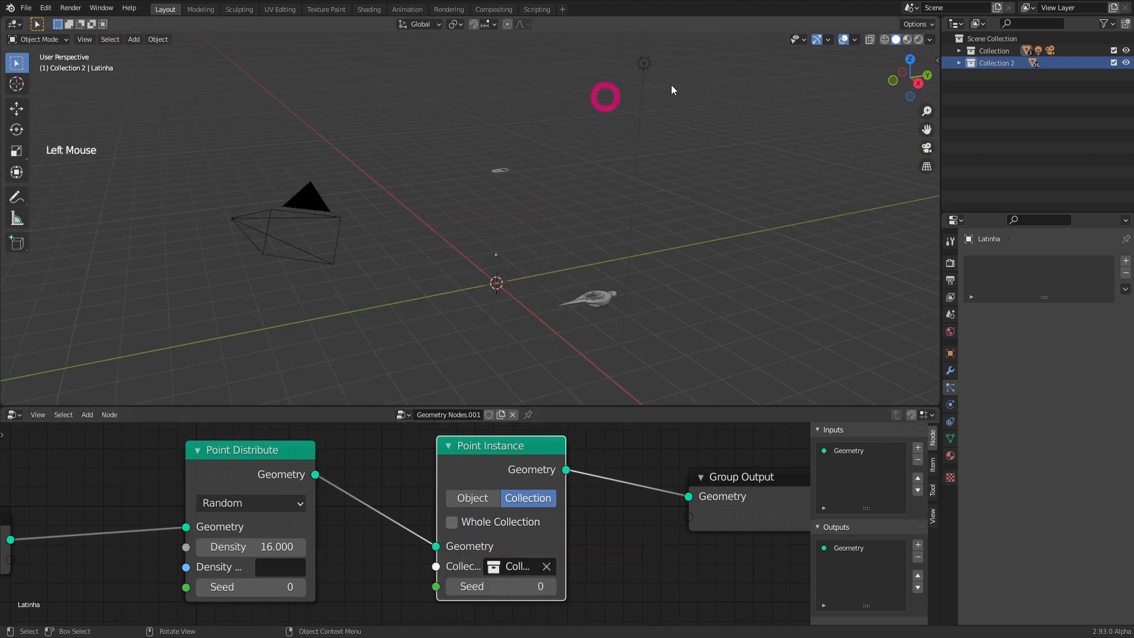
{"action": "left_click", "coordinate": [959, 64]}
{"action": "left_click", "coordinate": [959, 63]}
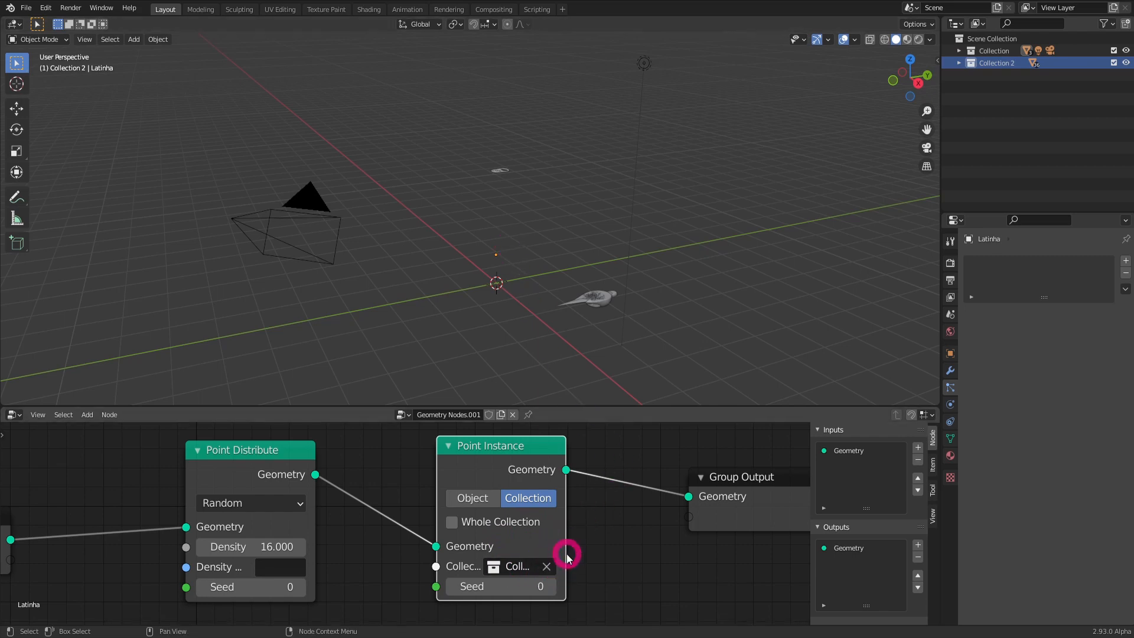
{"action": "left_click_drag", "start_coordinate": [565, 553], "coordinate": [620, 547]}
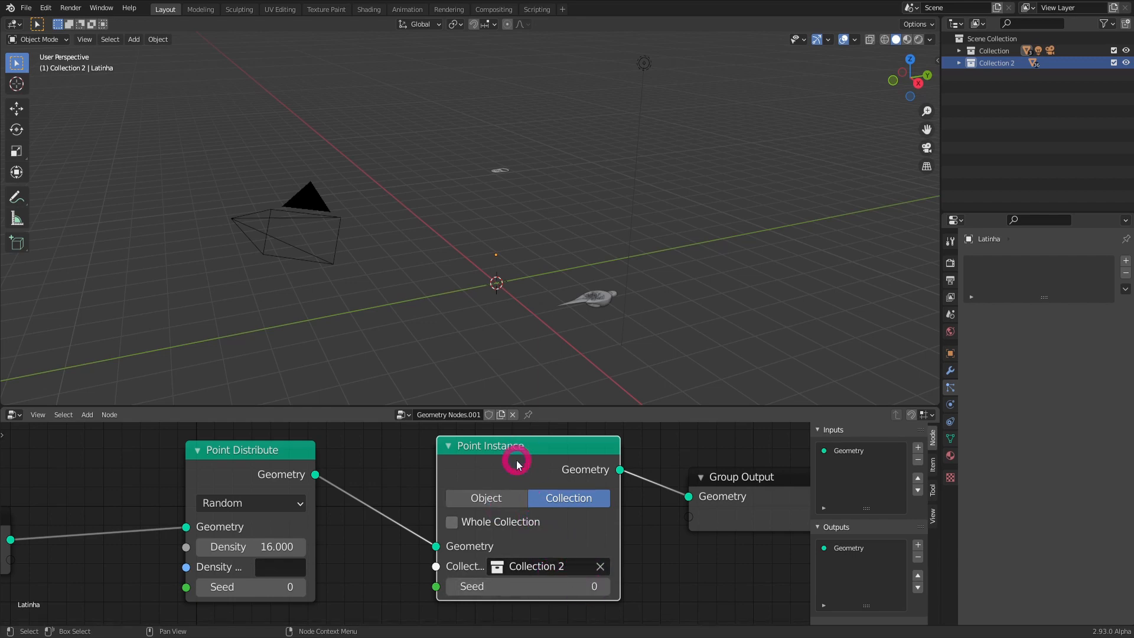
Examine the size of the instanced drops around the can at close range.
{"action": "scroll", "coordinate": [501, 292], "scroll_direction": "up", "scroll_amount": 2}
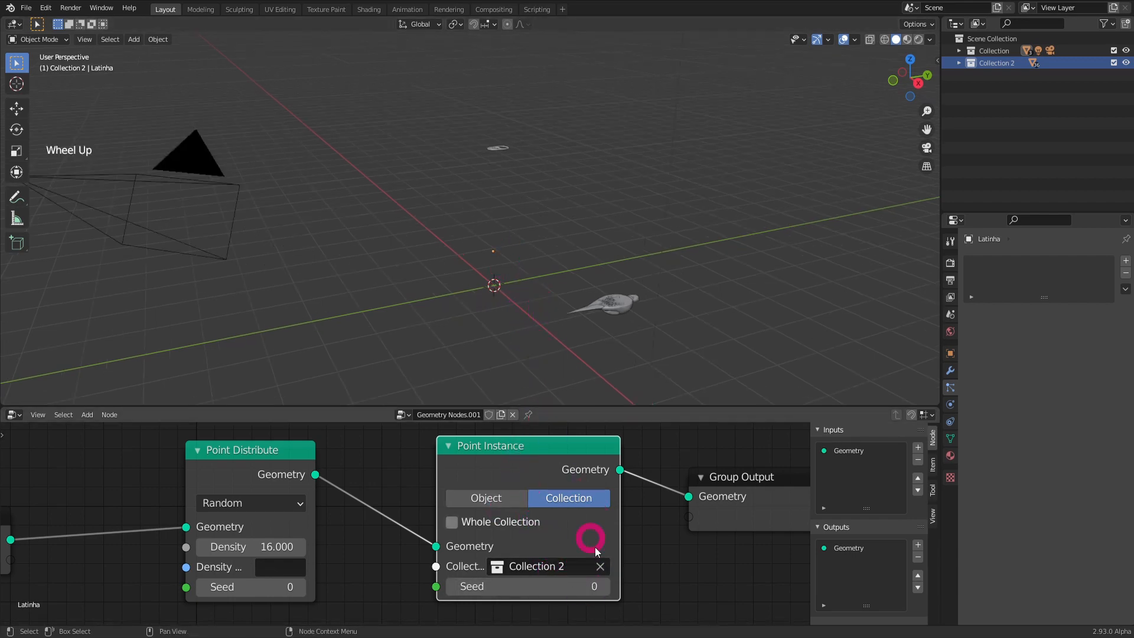
{"action": "scroll", "coordinate": [512, 289], "scroll_direction": "up", "scroll_amount": 6}
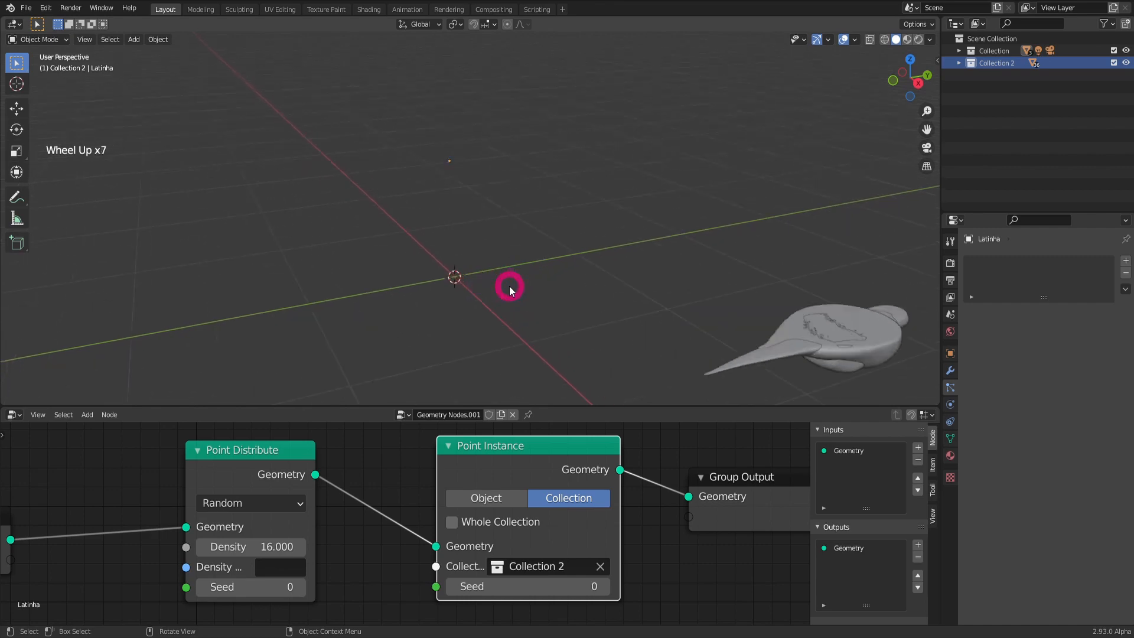
{"action": "scroll", "coordinate": [498, 232], "scroll_direction": "up", "scroll_amount": 5}
{"action": "middle_click_drag", "start_coordinate": [430, 271], "coordinate": [569, 248], "text": "shift"}
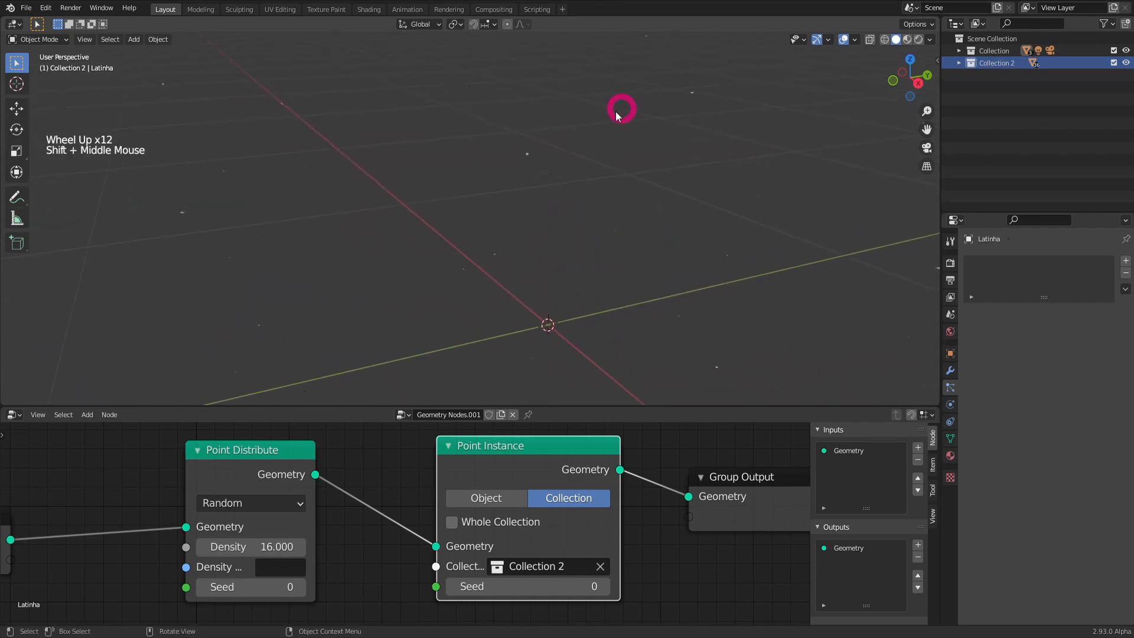
{"action": "scroll", "coordinate": [600, 201], "scroll_direction": "down", "scroll_amount": 6}
{"action": "scroll", "coordinate": [600, 201], "scroll_direction": "up", "scroll_amount": 3}
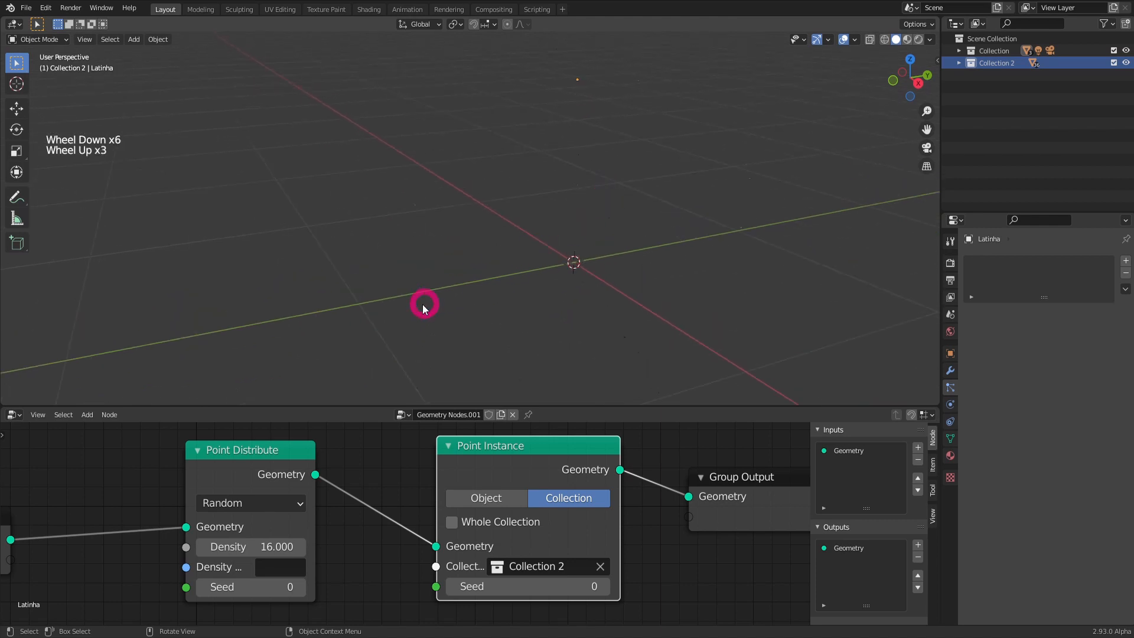
{"action": "scroll", "coordinate": [427, 302], "scroll_direction": "down", "scroll_amount": 3}
Move Point Distribute aside and insert a Point Scale node between it and Point Instance.
{"action": "left_click_drag", "start_coordinate": [253, 472], "coordinate": [136, 504]}
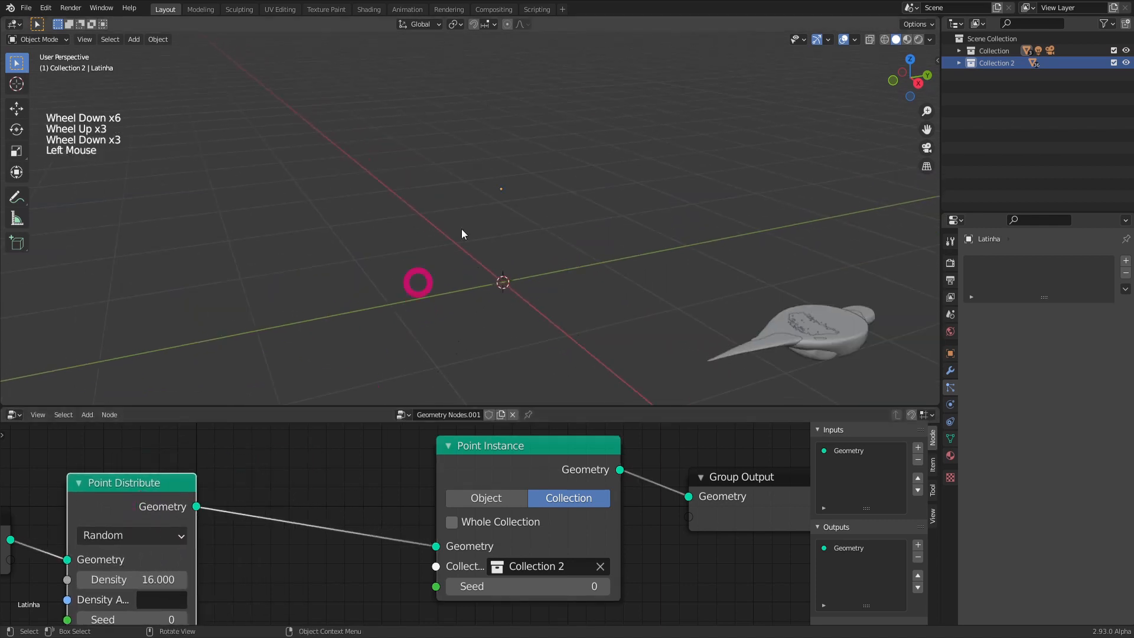
{"action": "scroll", "coordinate": [522, 193], "scroll_direction": "down", "scroll_amount": 3}
{"action": "key", "text": "shift+a"}
{"action": "mouse_move", "coordinate": [313, 485]}
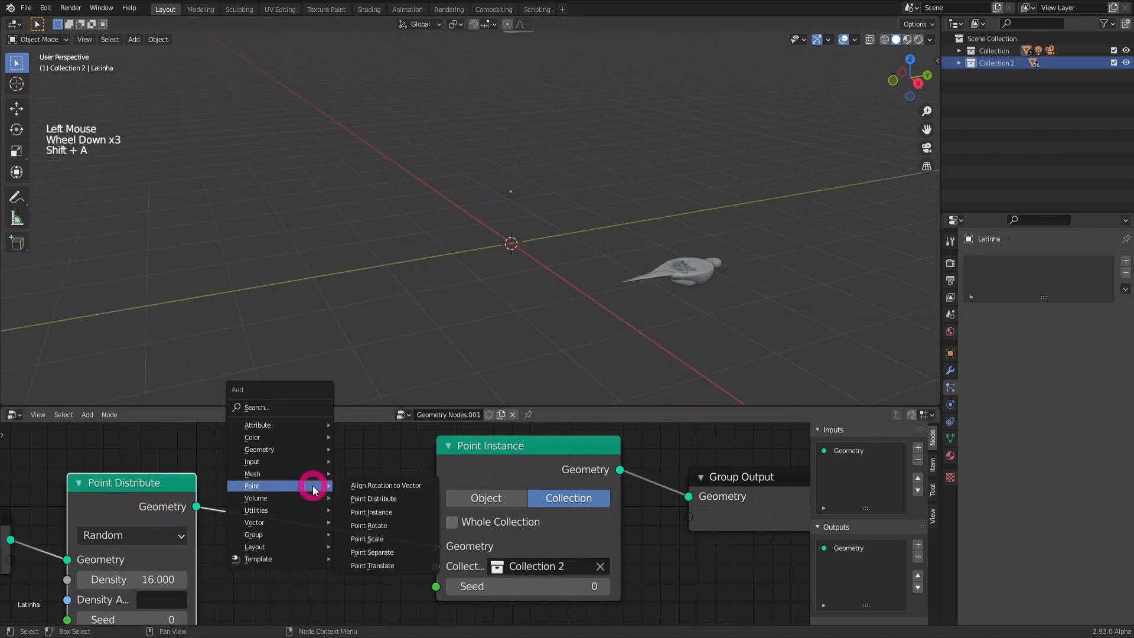
{"action": "left_click", "coordinate": [390, 538]}
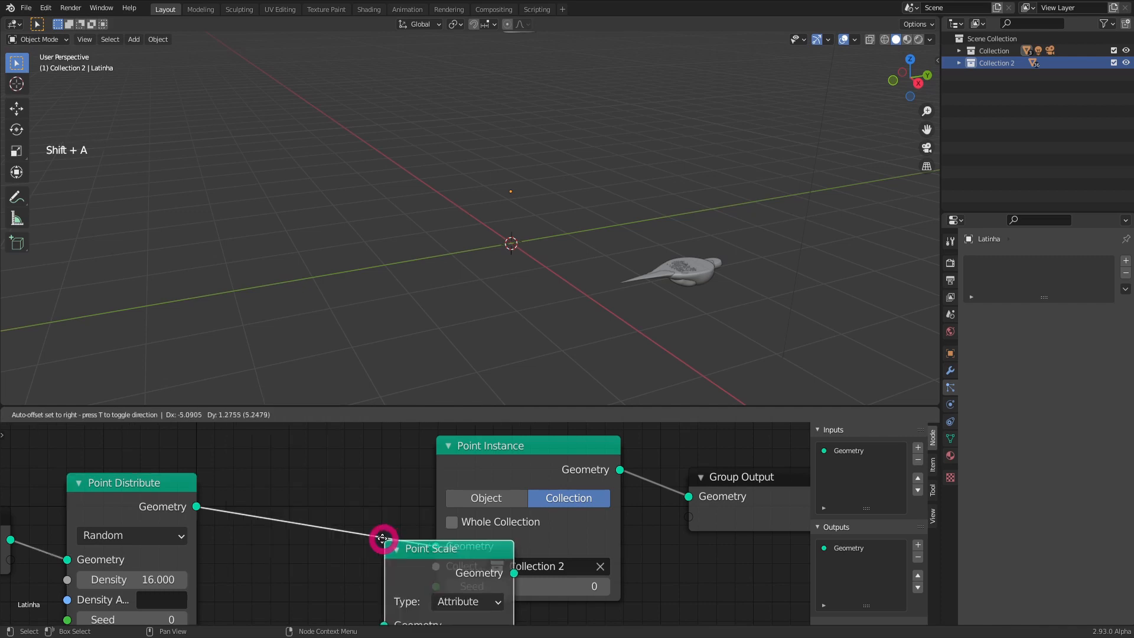
{"action": "left_click", "coordinate": [243, 453]}
{"action": "scroll", "coordinate": [248, 464], "scroll_direction": "down", "scroll_amount": 4}
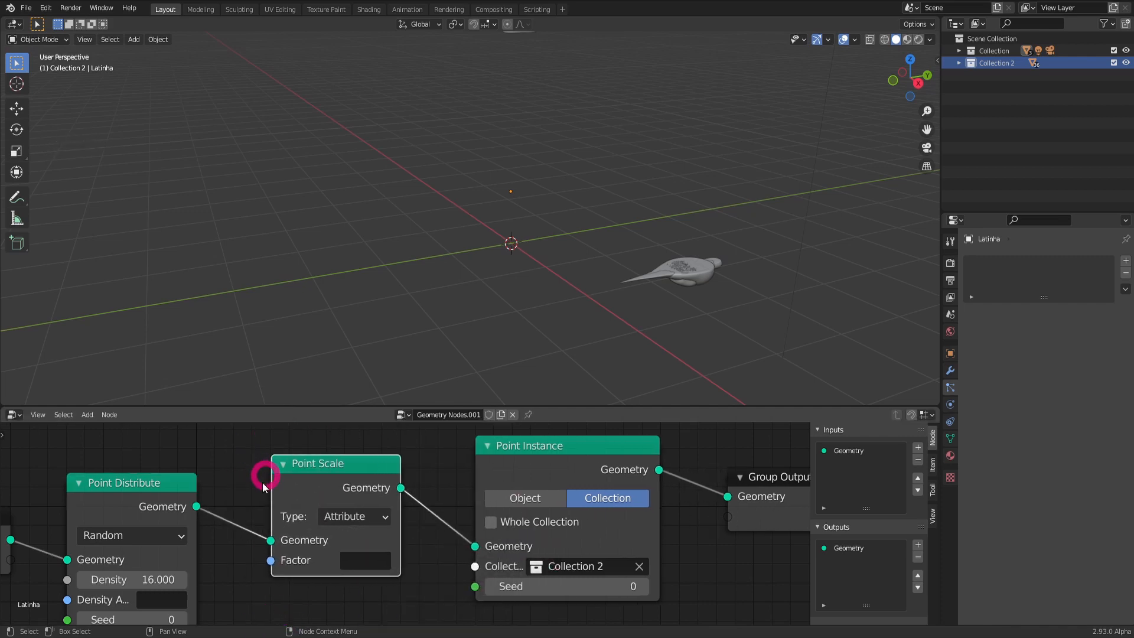
Set the Point Scale type to Vector and its X, Y and Z factors to 23.6.
{"action": "left_click", "coordinate": [318, 512]}
{"action": "left_click_drag", "start_coordinate": [325, 511], "coordinate": [331, 541]}
{"action": "middle_click_drag", "start_coordinate": [380, 547], "coordinate": [372, 524]}
{"action": "left_click_drag", "start_coordinate": [322, 529], "coordinate": [465, 583]}
{"action": "scroll", "coordinate": [445, 167], "scroll_direction": "up", "scroll_amount": 2}
{"action": "middle_click_drag", "start_coordinate": [445, 167], "coordinate": [497, 256], "text": "shift"}
{"action": "scroll", "coordinate": [497, 256], "scroll_direction": "up", "scroll_amount": 1}
{"action": "scroll", "coordinate": [408, 456], "scroll_direction": "down", "scroll_amount": 4}
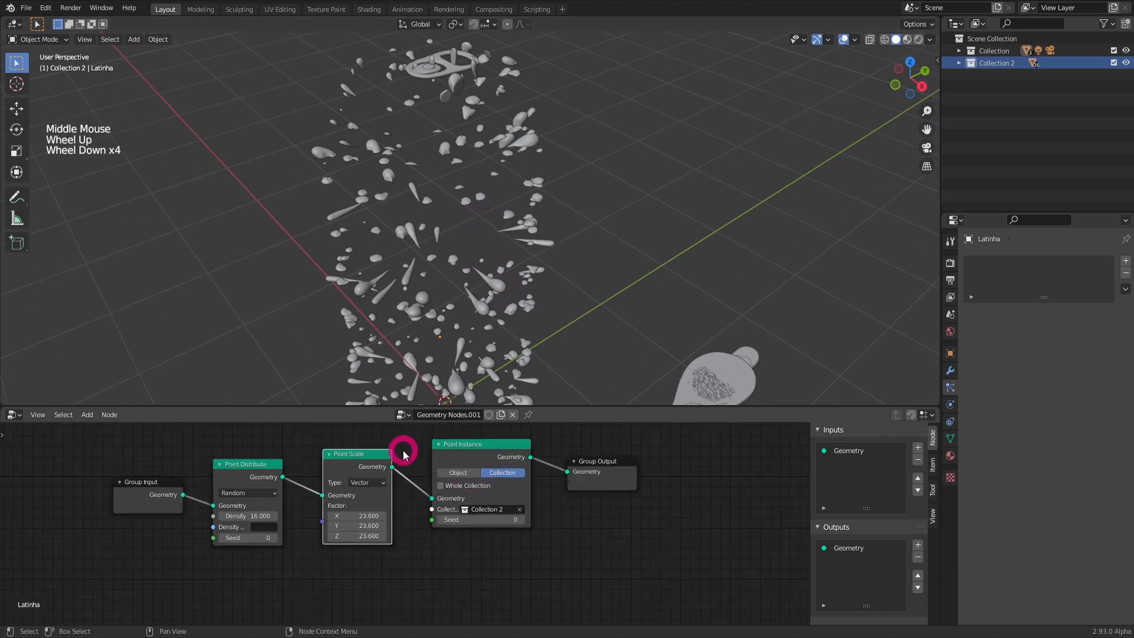
Insert an Align Rotation to Vector node between Point Scale and Point Instance and set its axis to Y.
{"action": "key", "text": "shift+a"}
{"action": "mouse_move", "coordinate": [412, 452]}
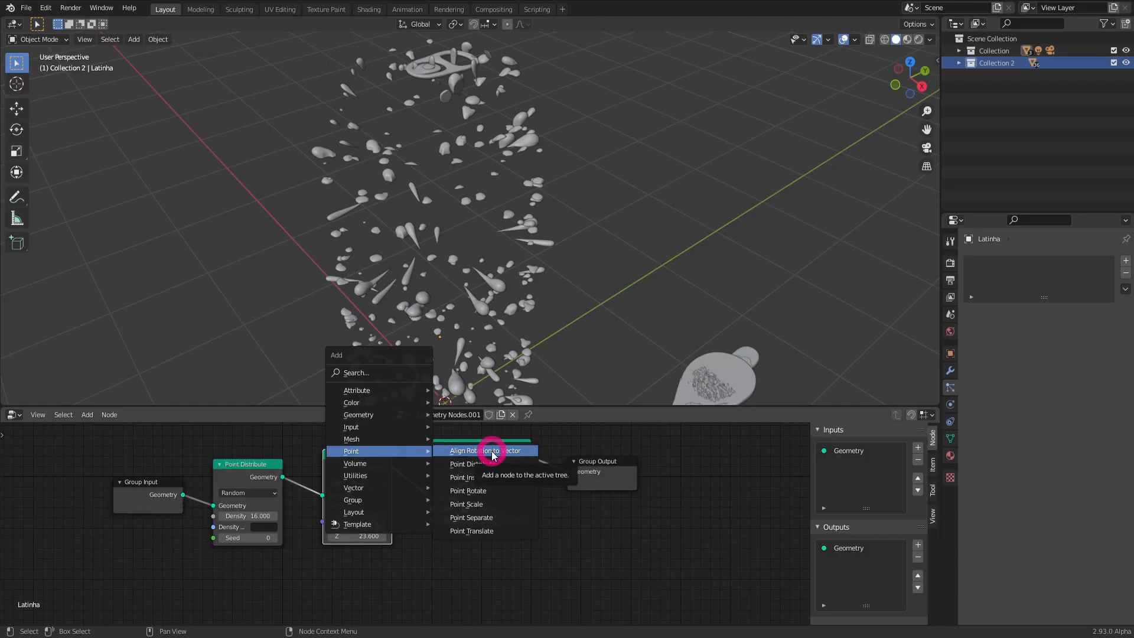
{"action": "left_click", "coordinate": [492, 455]}
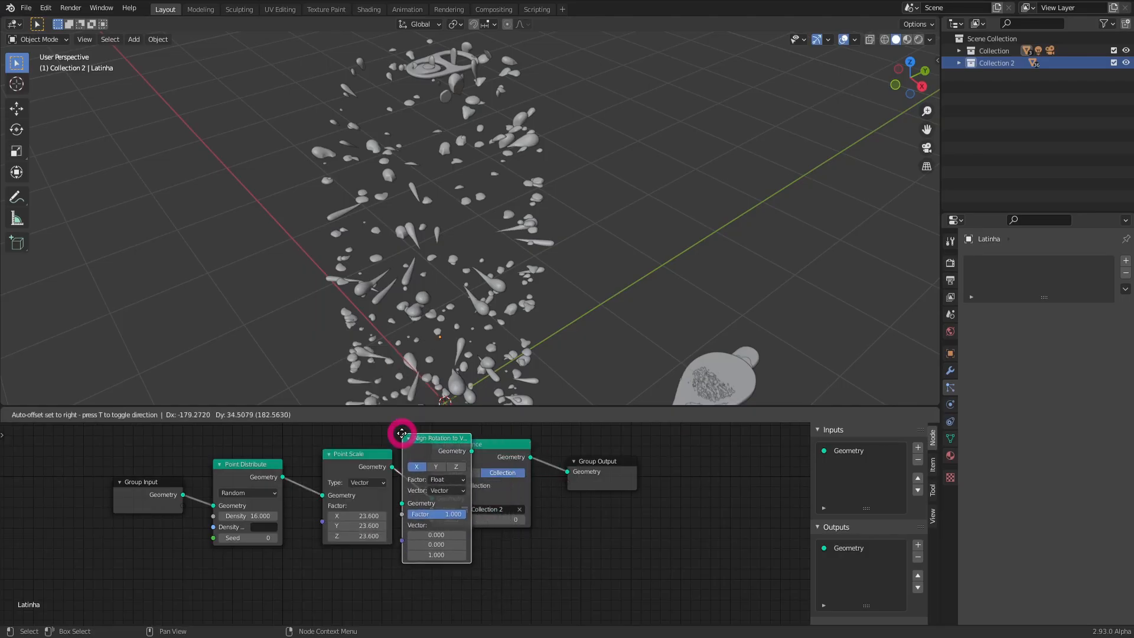
{"action": "left_click", "coordinate": [399, 442]}
{"action": "middle_click_drag", "start_coordinate": [517, 367], "coordinate": [497, 301]}
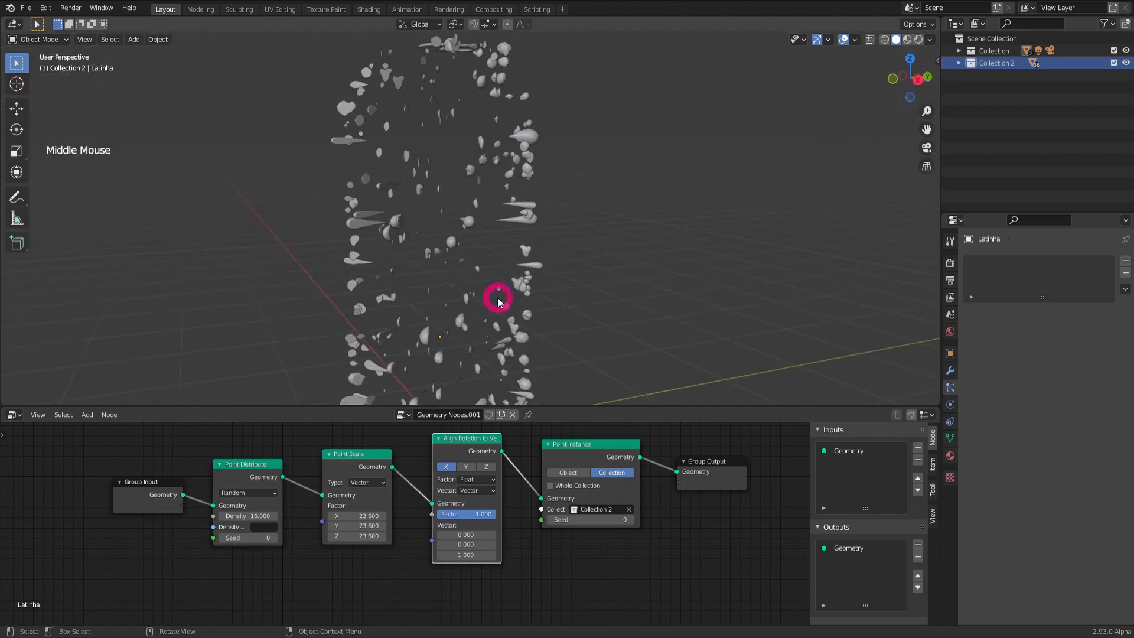
{"action": "scroll", "coordinate": [473, 464], "scroll_direction": "up", "scroll_amount": 3}
{"action": "left_click", "coordinate": [464, 468]}
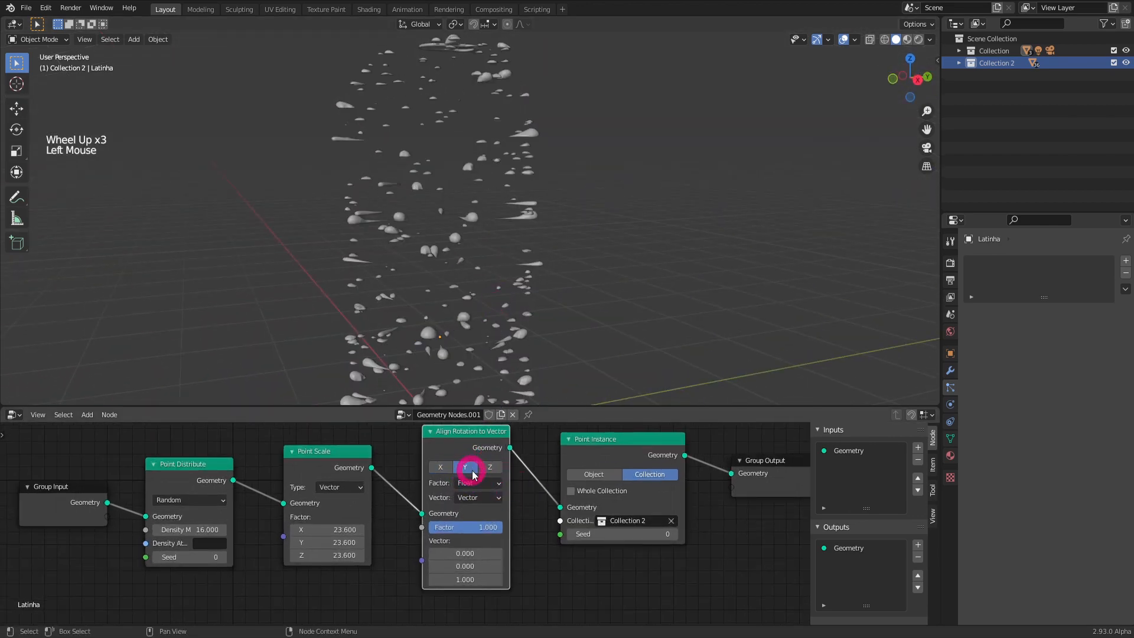
Try the X, Y and Z axes of Align Rotation to Vector in turn, ending on Z.
{"action": "left_click", "coordinate": [489, 468]}
{"action": "middle_click_drag", "start_coordinate": [491, 378], "coordinate": [504, 189]}
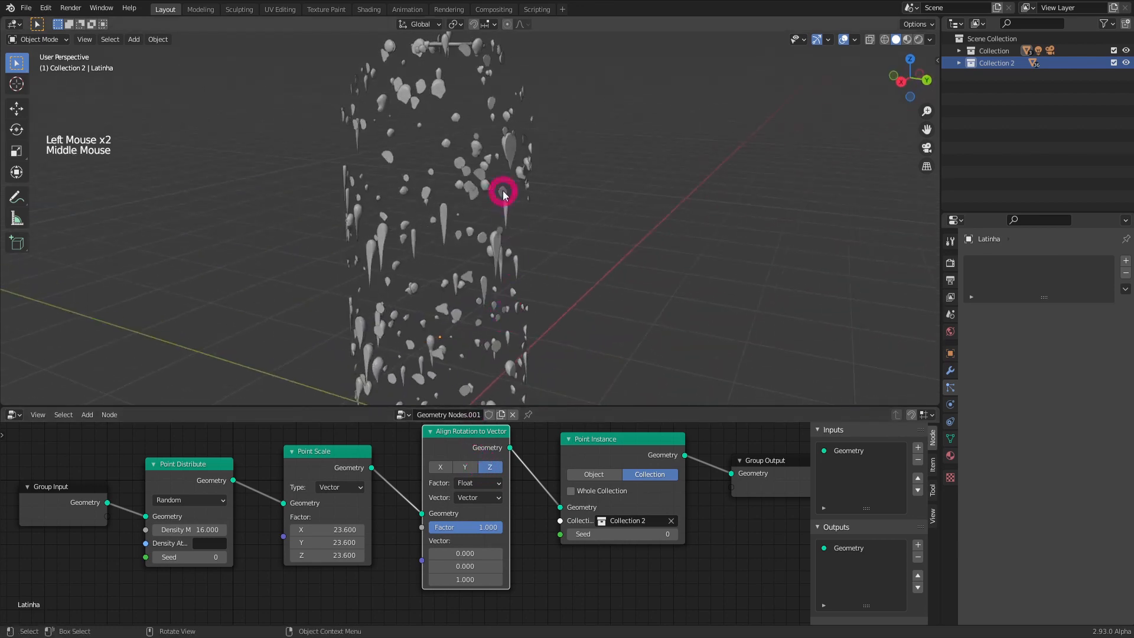
{"action": "left_click", "coordinate": [442, 468]}
{"action": "left_click", "coordinate": [464, 471]}
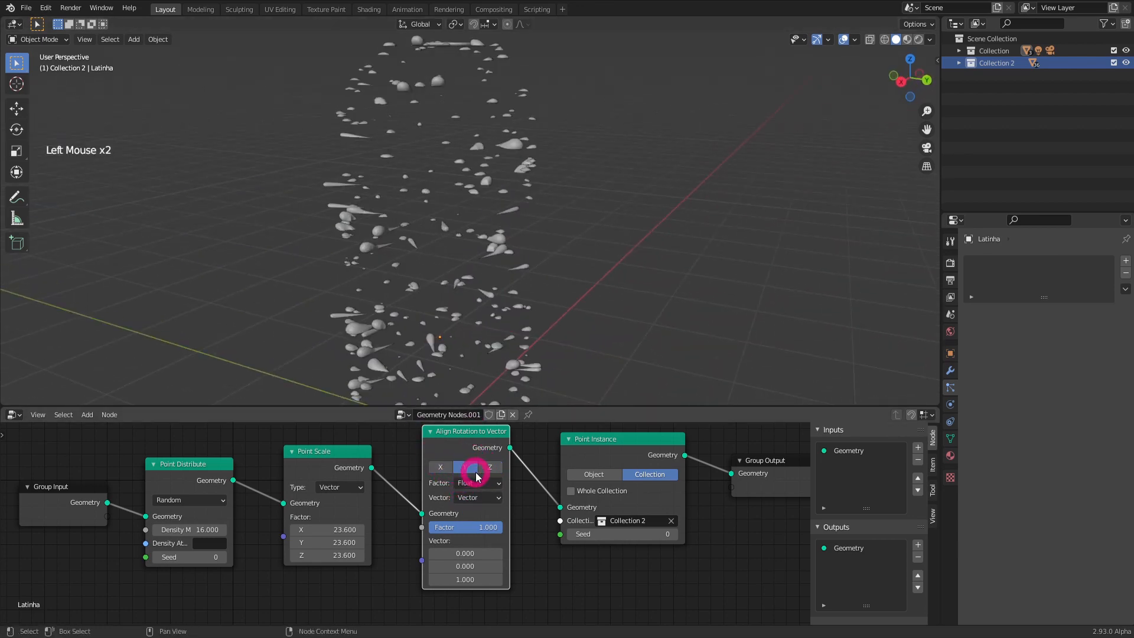
{"action": "left_click", "coordinate": [490, 469]}
{"action": "middle_click_drag", "start_coordinate": [481, 342], "coordinate": [483, 239]}
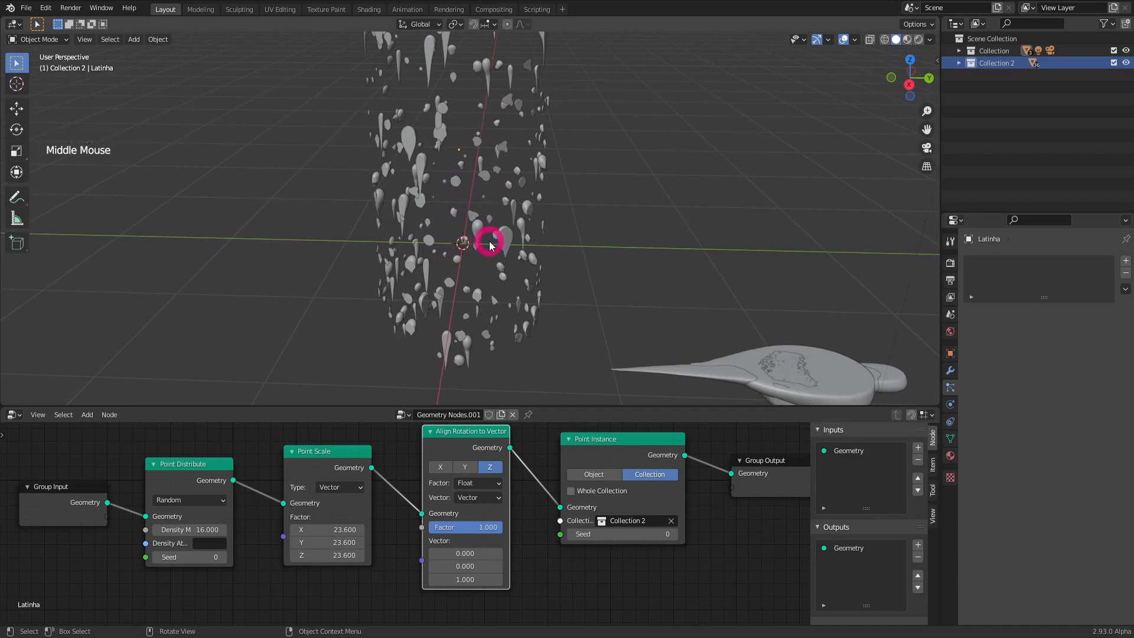
Set the Z component of the Align Rotation to Vector node's vector to -1 and check the drops' direction around the can.
{"action": "left_click", "coordinate": [465, 580]}
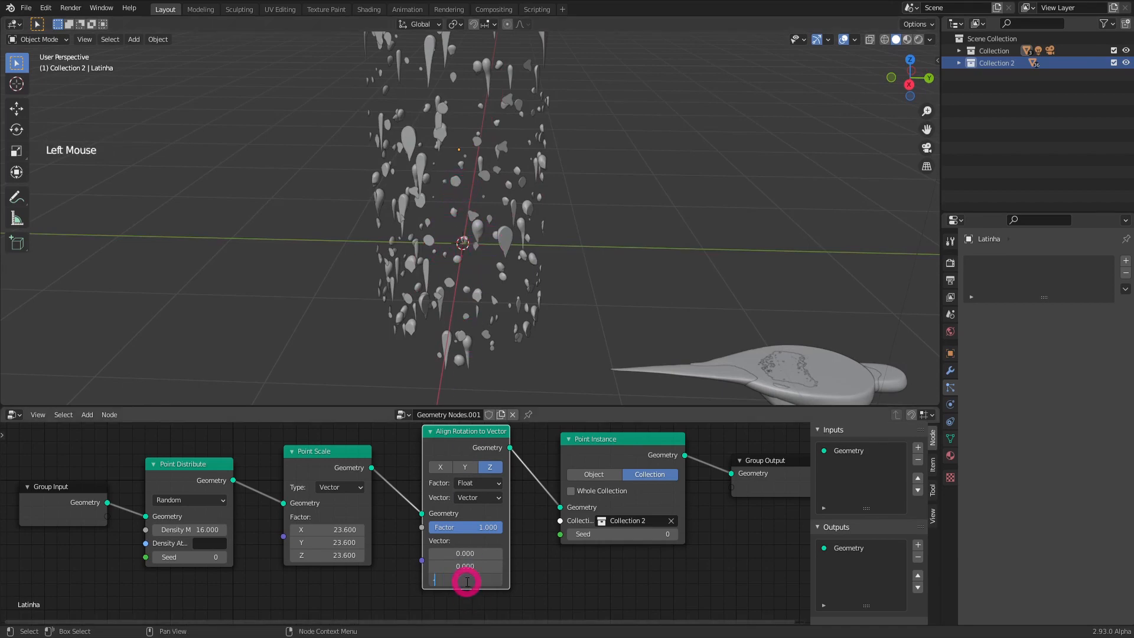
{"action": "key", "text": "Return"}
{"action": "middle_click_drag", "start_coordinate": [526, 189], "coordinate": [450, 107]}
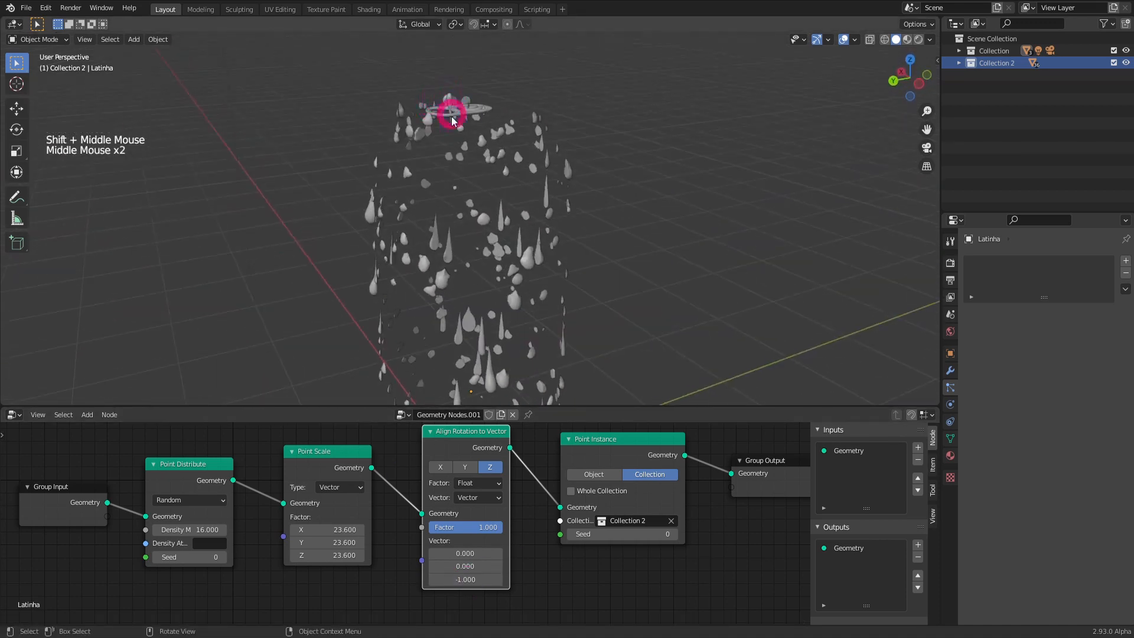
{"action": "scroll", "coordinate": [474, 99], "scroll_direction": "up", "scroll_amount": 2}
{"action": "scroll", "coordinate": [474, 99], "scroll_direction": "up", "scroll_amount": 2}
{"action": "middle_click_drag", "start_coordinate": [375, 118], "coordinate": [481, 106]}
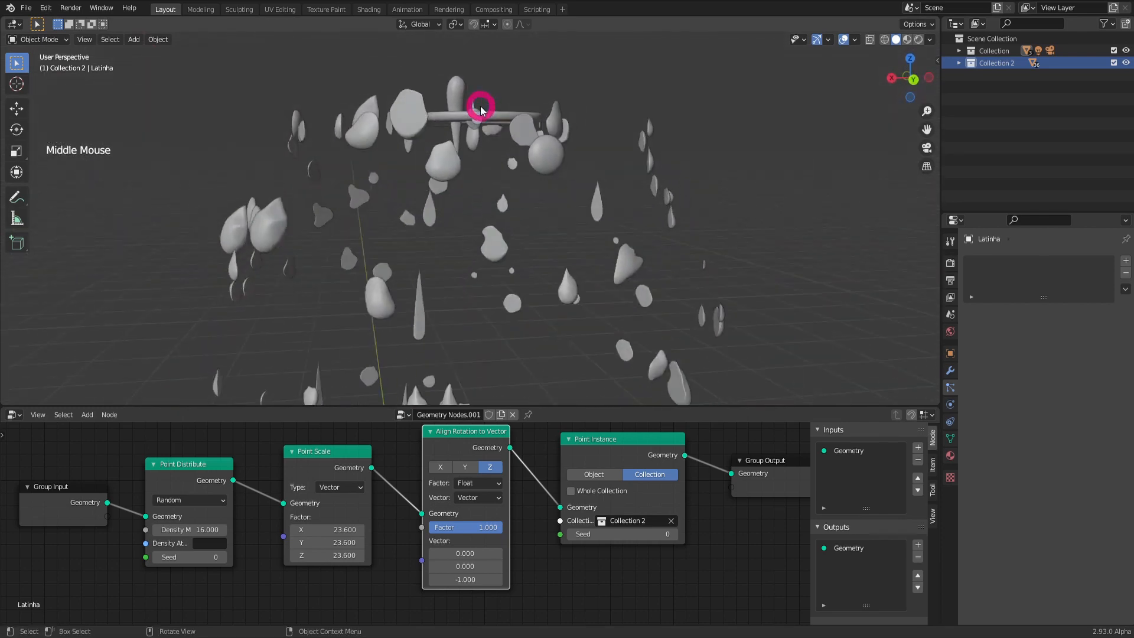
{"action": "scroll", "coordinate": [533, 237], "scroll_direction": "down", "scroll_amount": 5}
{"action": "middle_click_drag", "start_coordinate": [519, 286], "coordinate": [520, 207], "text": "shift"}
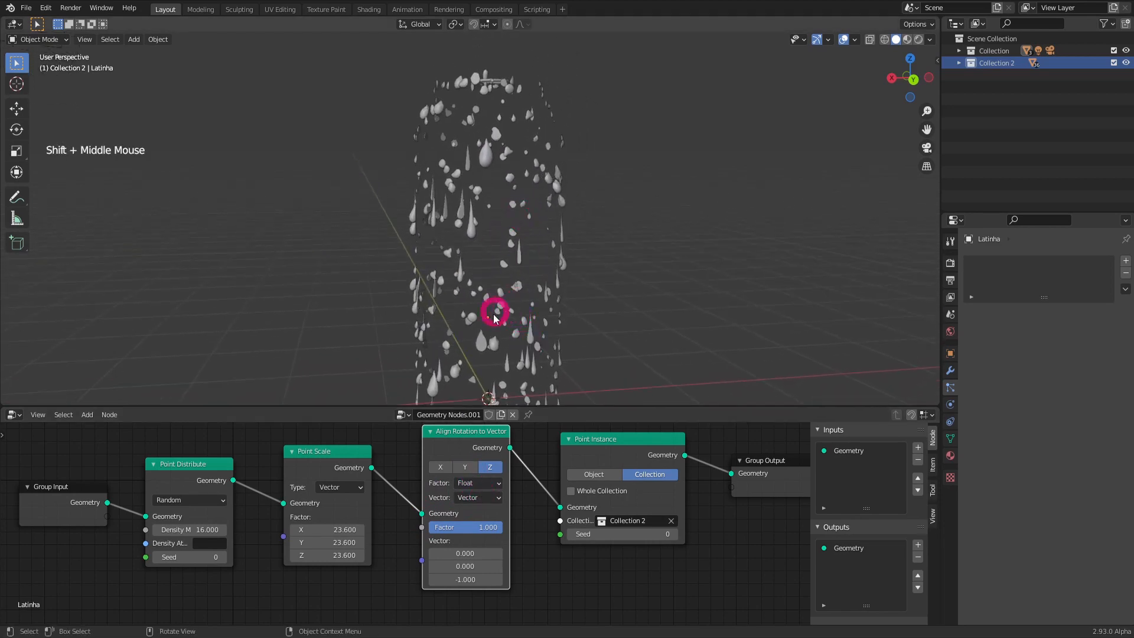
Change the Align Rotation to Vector node's Vector input to Attribute and enter "normal" as the attribute name.
{"action": "scroll", "coordinate": [512, 532], "scroll_direction": "up", "scroll_amount": 4}
{"action": "middle_click_drag", "start_coordinate": [519, 496], "coordinate": [440, 534]}
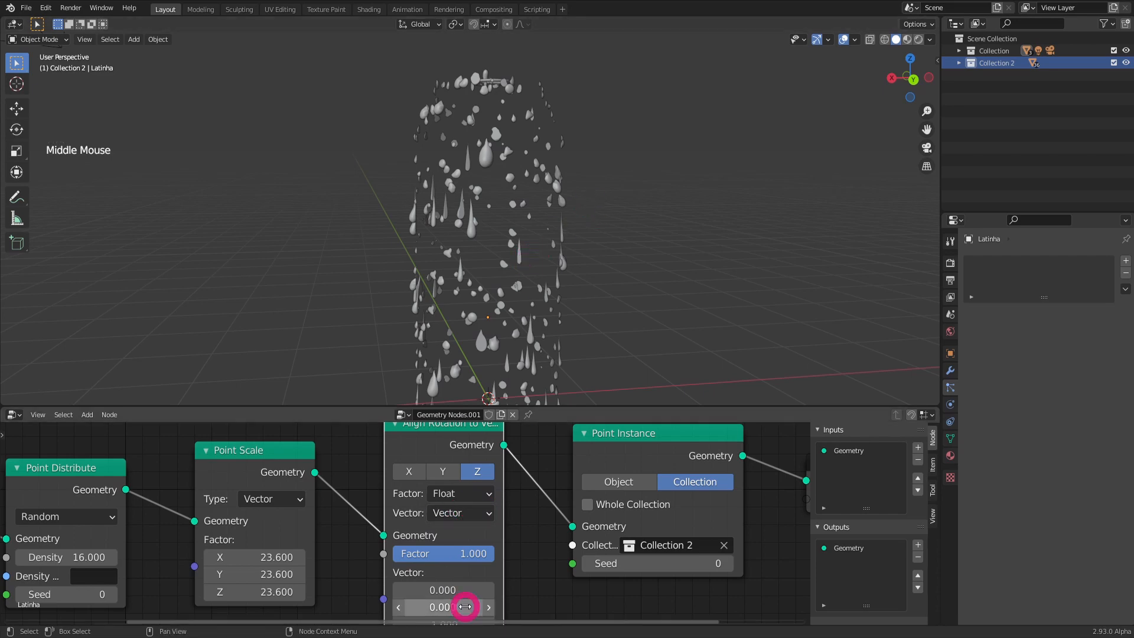
{"action": "left_click", "coordinate": [479, 514]}
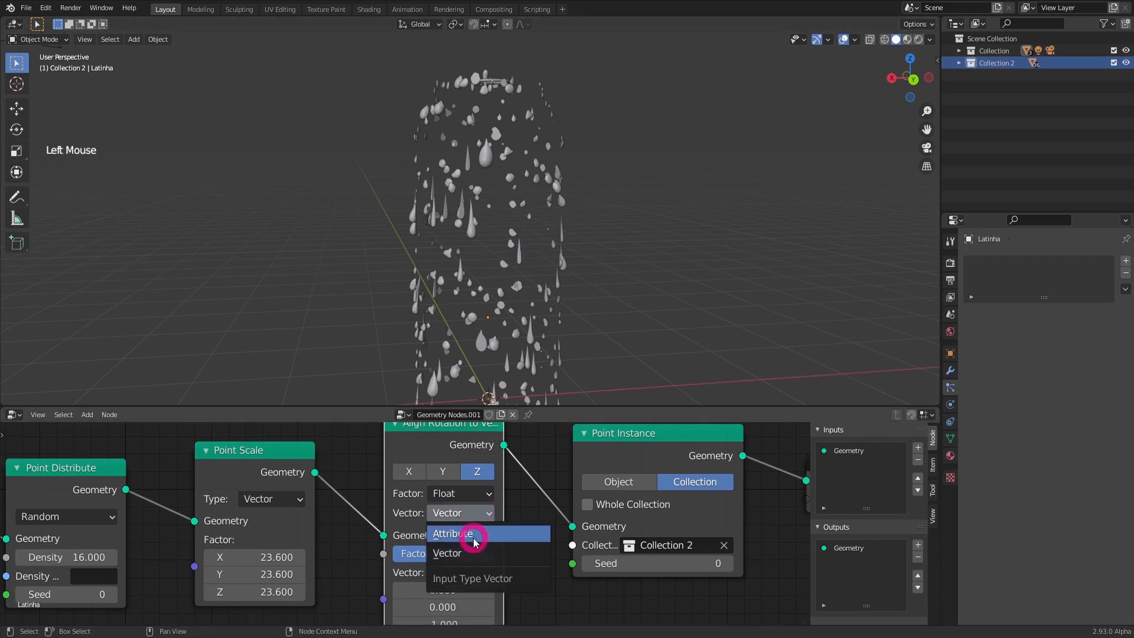
{"action": "left_click", "coordinate": [474, 538]}
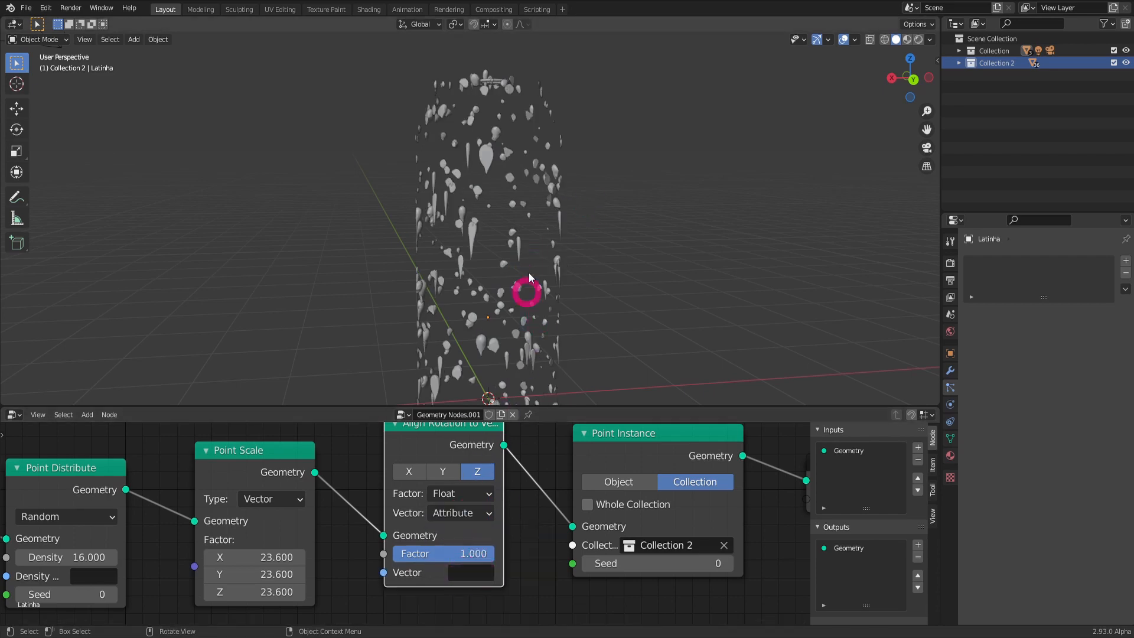
{"action": "middle_click_drag", "start_coordinate": [476, 248], "coordinate": [543, 188]}
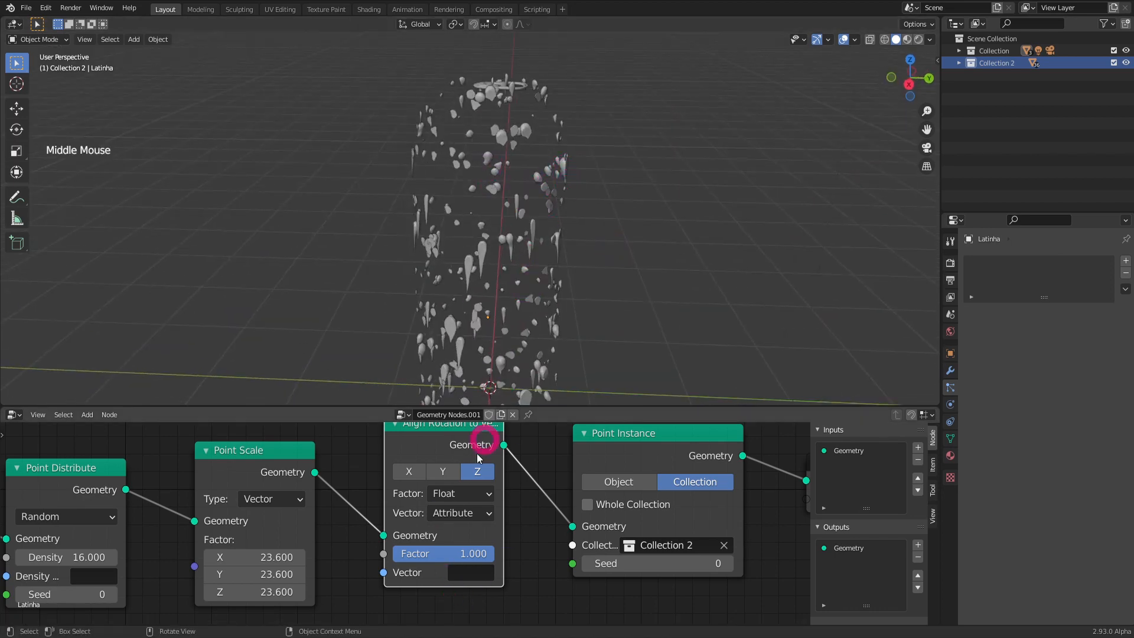
{"action": "left_click", "coordinate": [470, 572]}
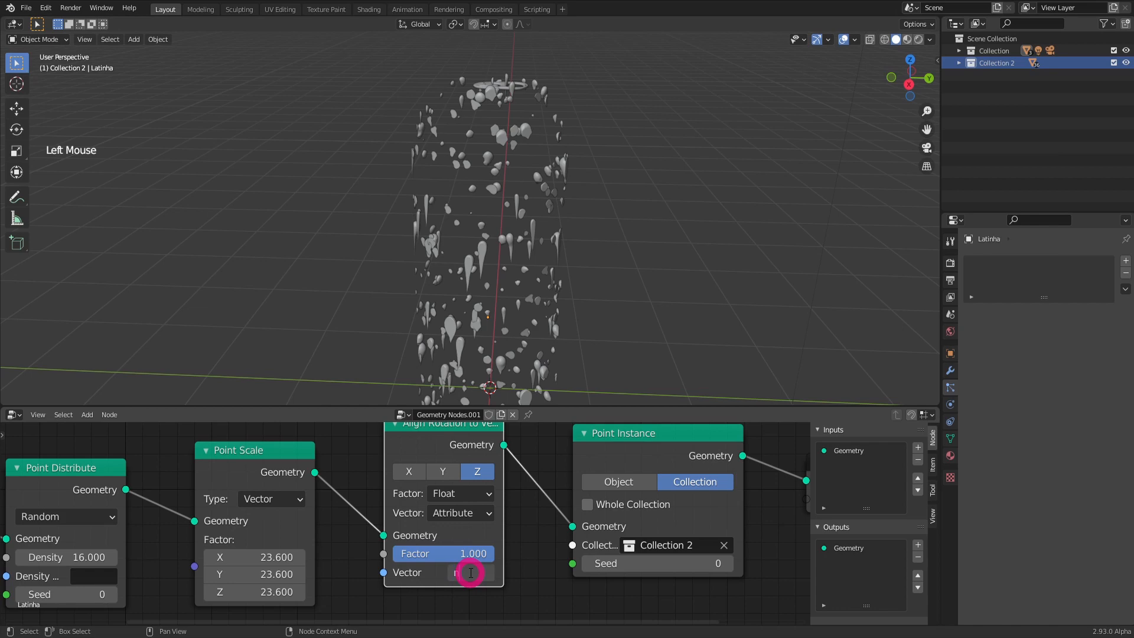
{"action": "key", "text": "Return"}
{"action": "middle_click_drag", "start_coordinate": [602, 220], "coordinate": [491, 105]}
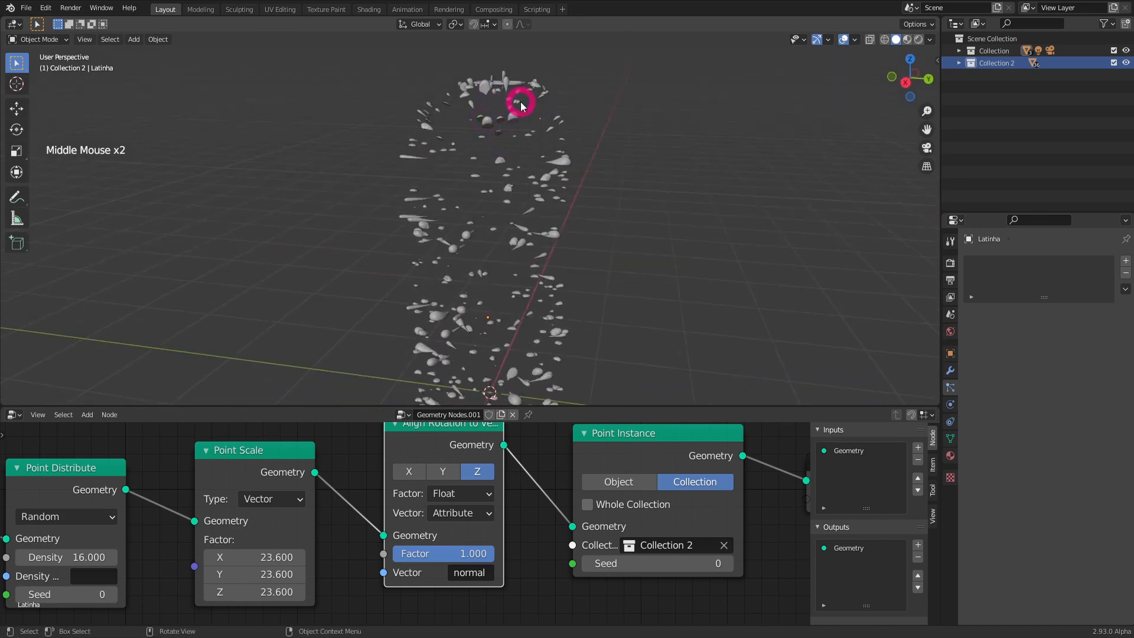
{"action": "middle_click_drag", "start_coordinate": [577, 186], "coordinate": [469, 171]}
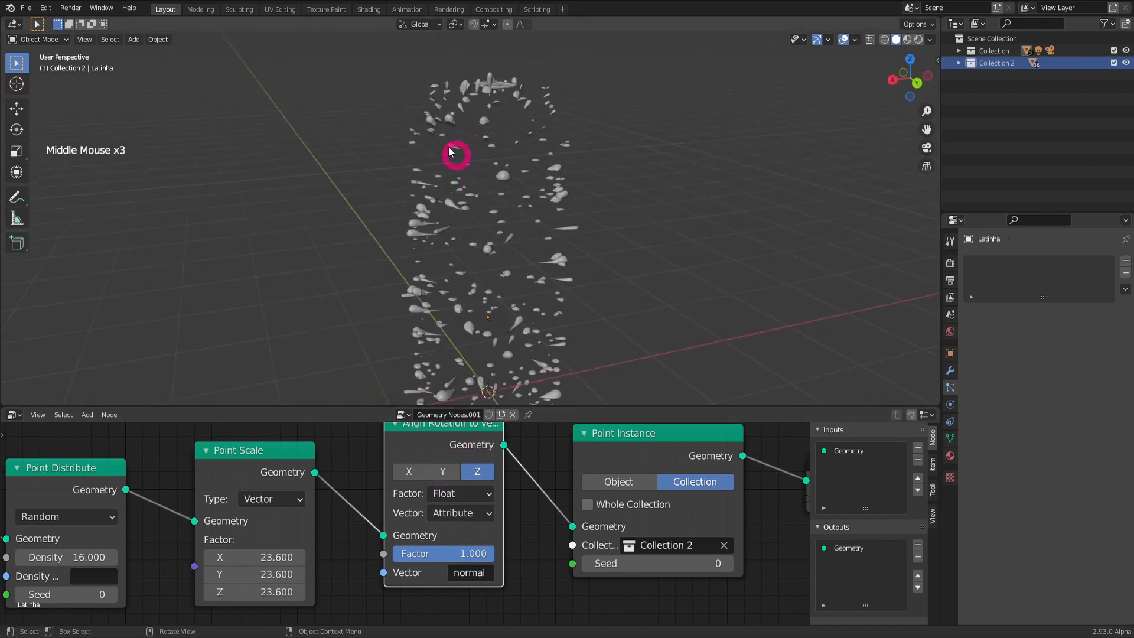
Set the Align Rotation to Vector axis to Y and check the drops from several angles.
{"action": "left_click", "coordinate": [447, 473]}
{"action": "middle_click_drag", "start_coordinate": [633, 252], "coordinate": [582, 244]}
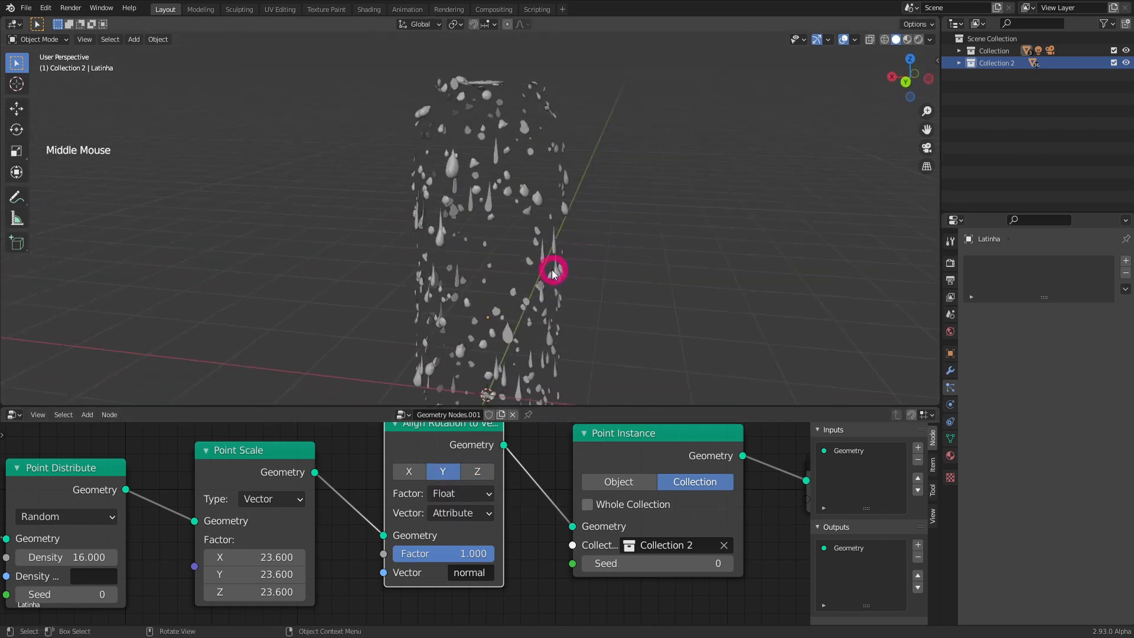
{"action": "middle_click_drag", "start_coordinate": [558, 320], "coordinate": [573, 335], "text": "shift"}
{"action": "middle_click_drag", "start_coordinate": [538, 96], "coordinate": [543, 141]}
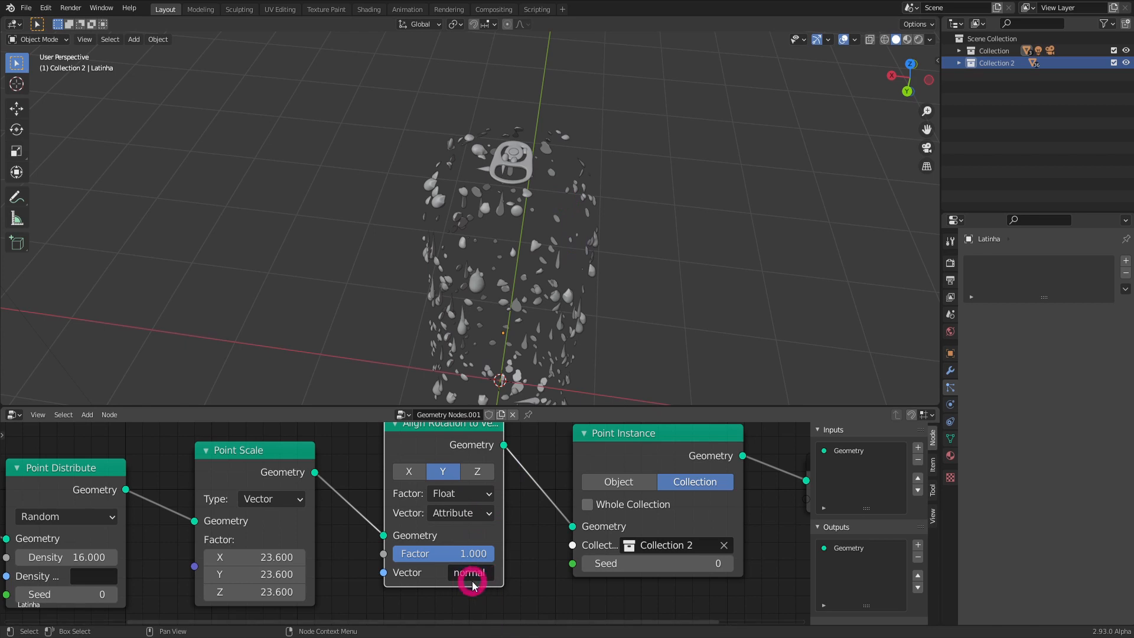
Switch Align Rotation to Vector back to the Z axis and its Vector input type to Vector.
{"action": "left_click", "coordinate": [471, 472]}
{"action": "left_click_drag", "start_coordinate": [478, 513], "coordinate": [499, 549]}
{"action": "middle_click_drag", "start_coordinate": [498, 567], "coordinate": [519, 534]}
{"action": "scroll", "coordinate": [529, 512], "scroll_direction": "down", "scroll_amount": 8}
{"action": "middle_click_drag", "start_coordinate": [578, 274], "coordinate": [536, 211], "text": "shift"}
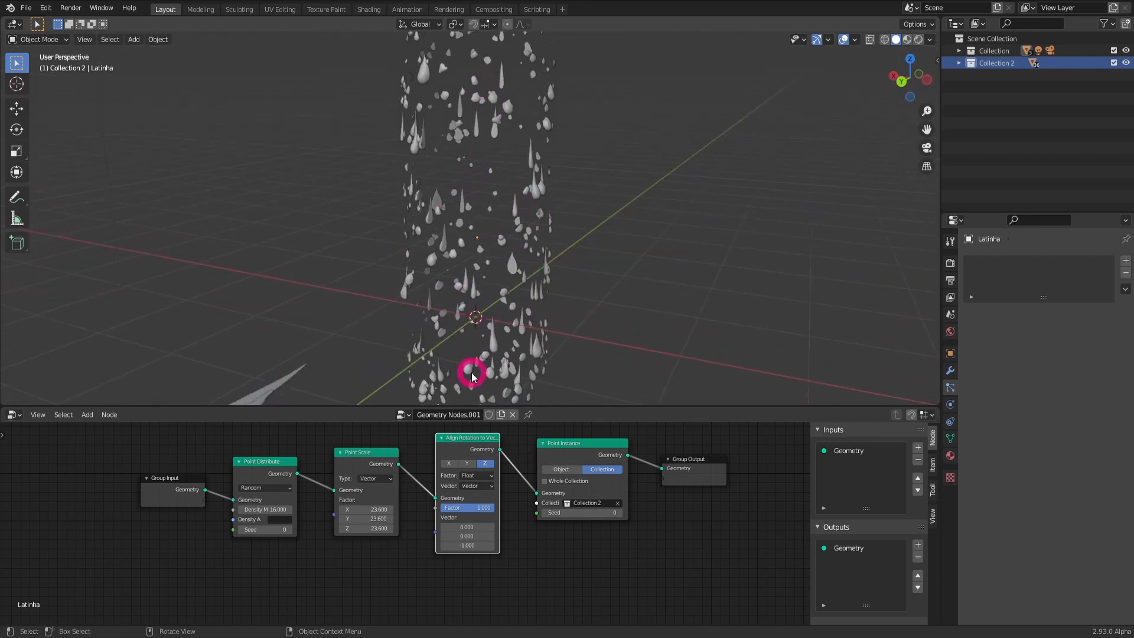
Insert a Join Geometry node between Point Instance and Group Output.
{"action": "scroll", "coordinate": [237, 473], "scroll_direction": "up", "scroll_amount": 5}
{"action": "middle_click_drag", "start_coordinate": [236, 473], "coordinate": [323, 499]}
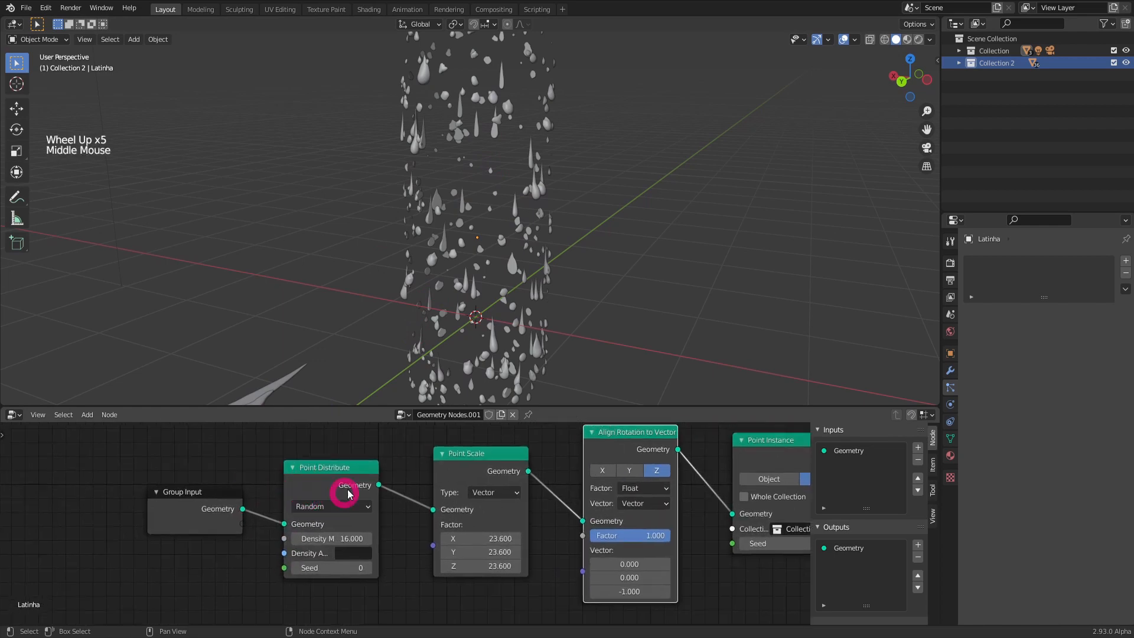
{"action": "scroll", "coordinate": [494, 279], "scroll_direction": "down", "scroll_amount": 2}
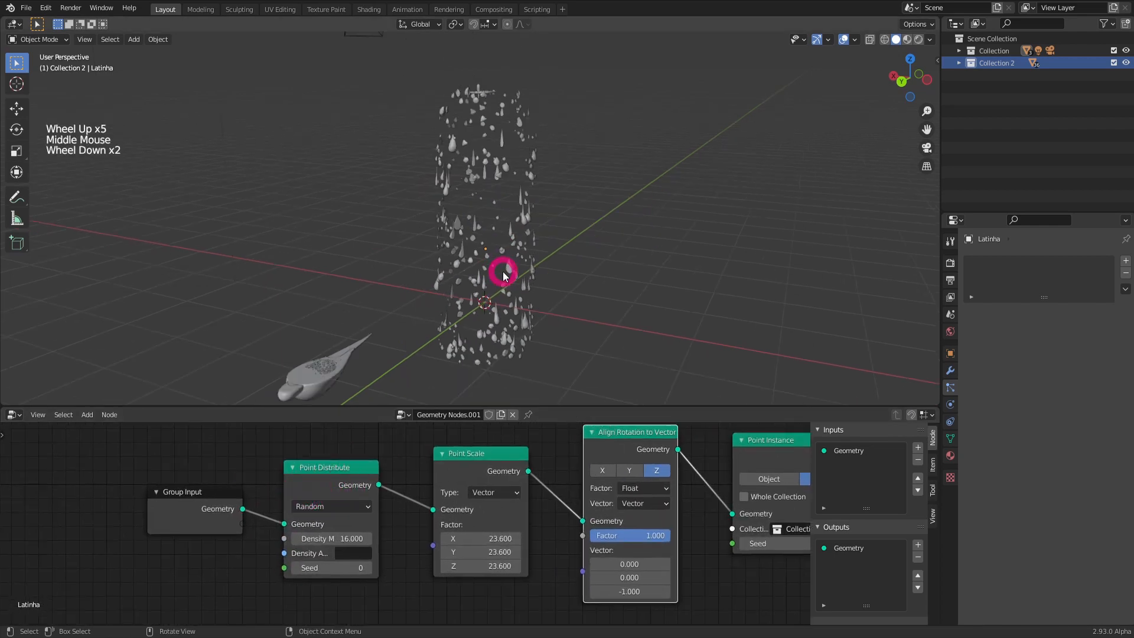
{"action": "middle_click_drag", "start_coordinate": [463, 348], "coordinate": [430, 334], "text": "shift"}
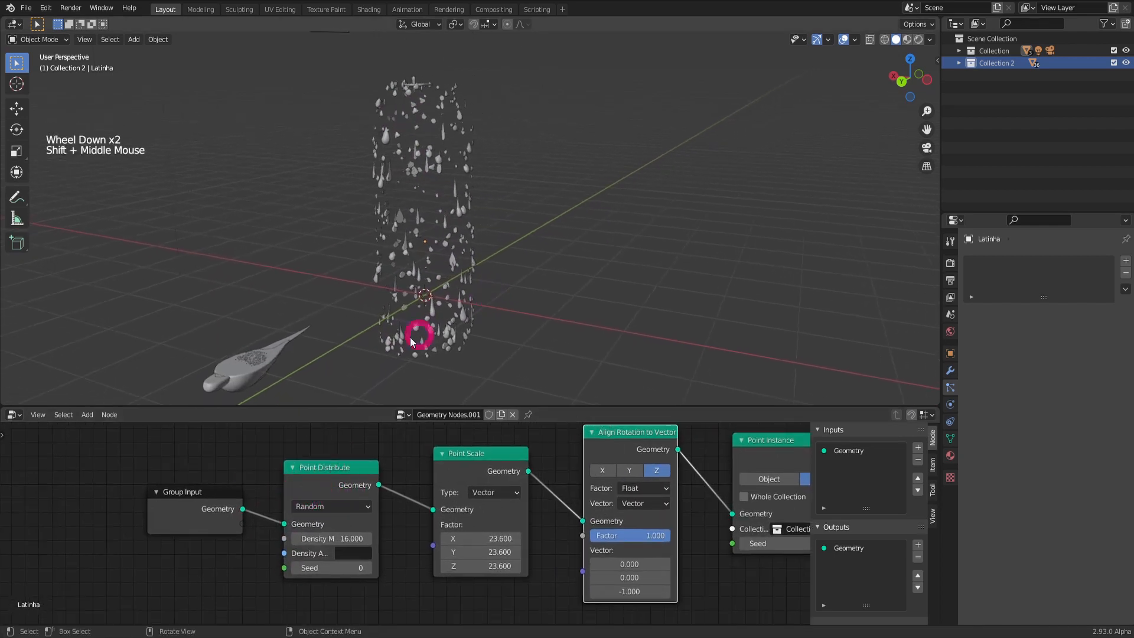
{"action": "scroll", "coordinate": [663, 531], "scroll_direction": "down", "scroll_amount": 6}
{"action": "middle_click_drag", "start_coordinate": [663, 531], "coordinate": [479, 516]}
{"action": "key", "text": "shift+a"}
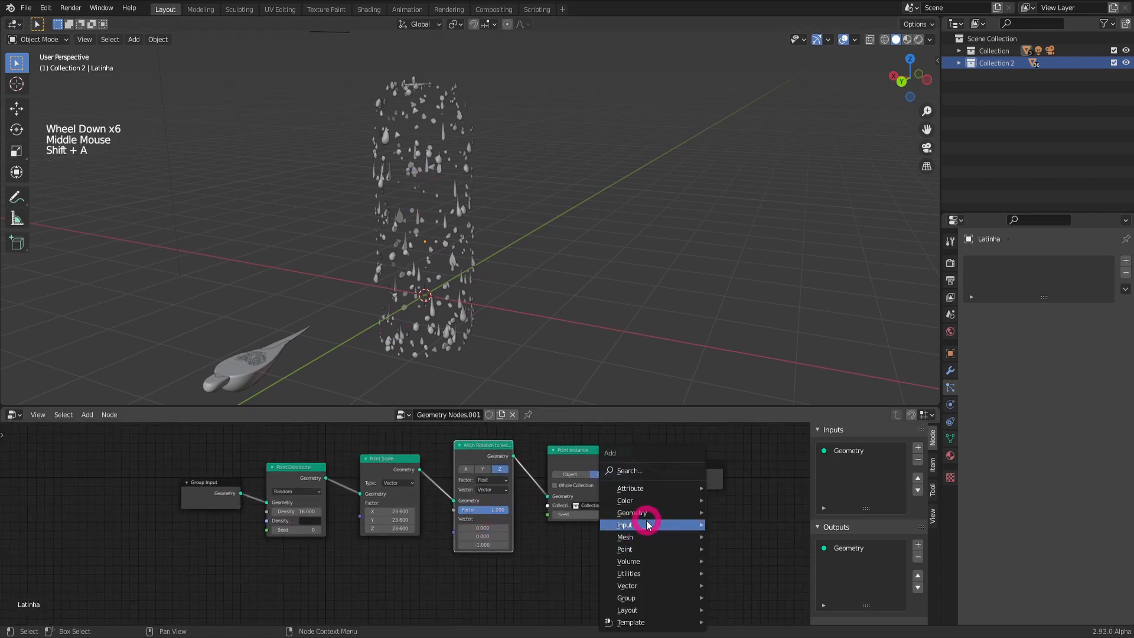
{"action": "mouse_move", "coordinate": [636, 514]}
{"action": "left_click", "coordinate": [739, 512]}
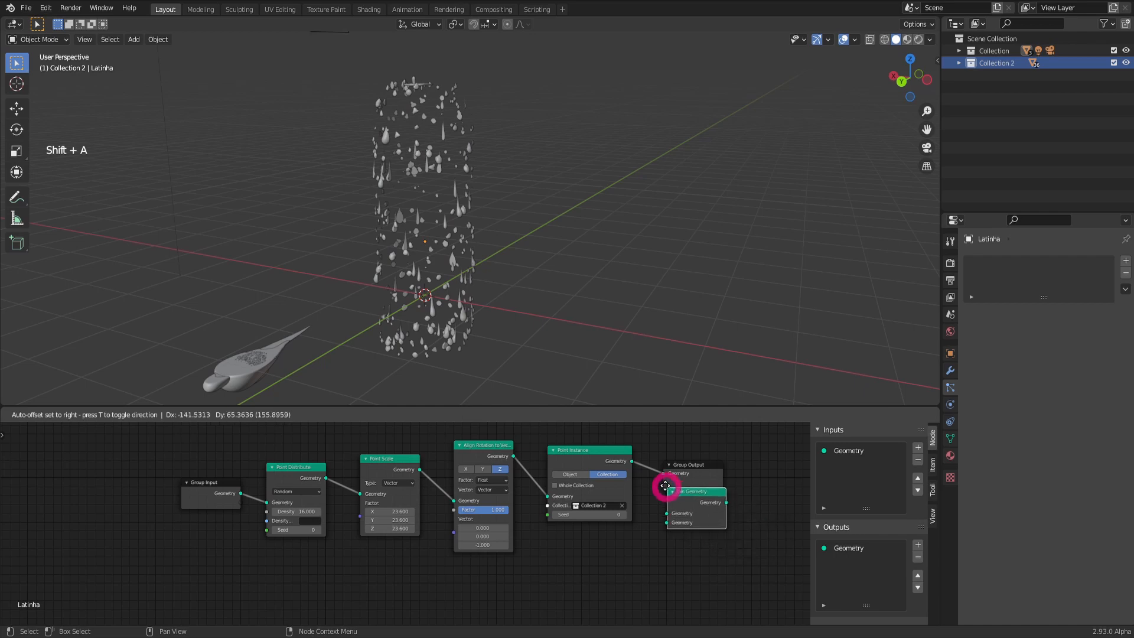
{"action": "left_click", "coordinate": [645, 452]}
{"action": "left_click", "coordinate": [663, 485]}
Move Group Input farther from Point Distribute and link its Geometry output to the free Join Geometry input.
{"action": "left_click_drag", "start_coordinate": [203, 491], "coordinate": [176, 512]}
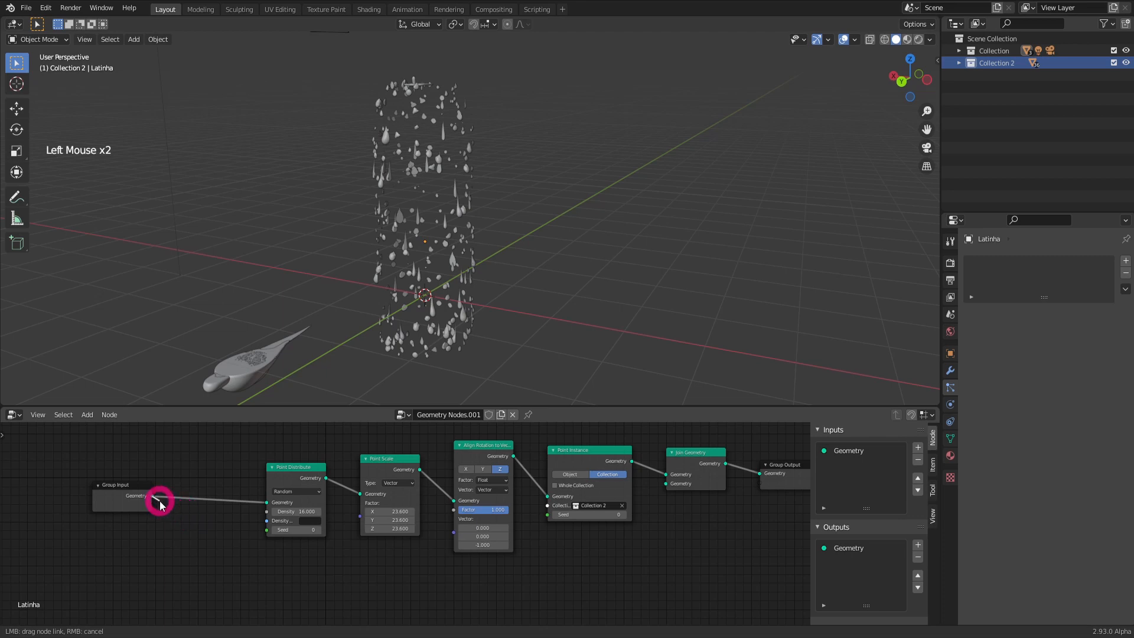
{"action": "left_click_drag", "start_coordinate": [160, 514], "coordinate": [666, 483]}
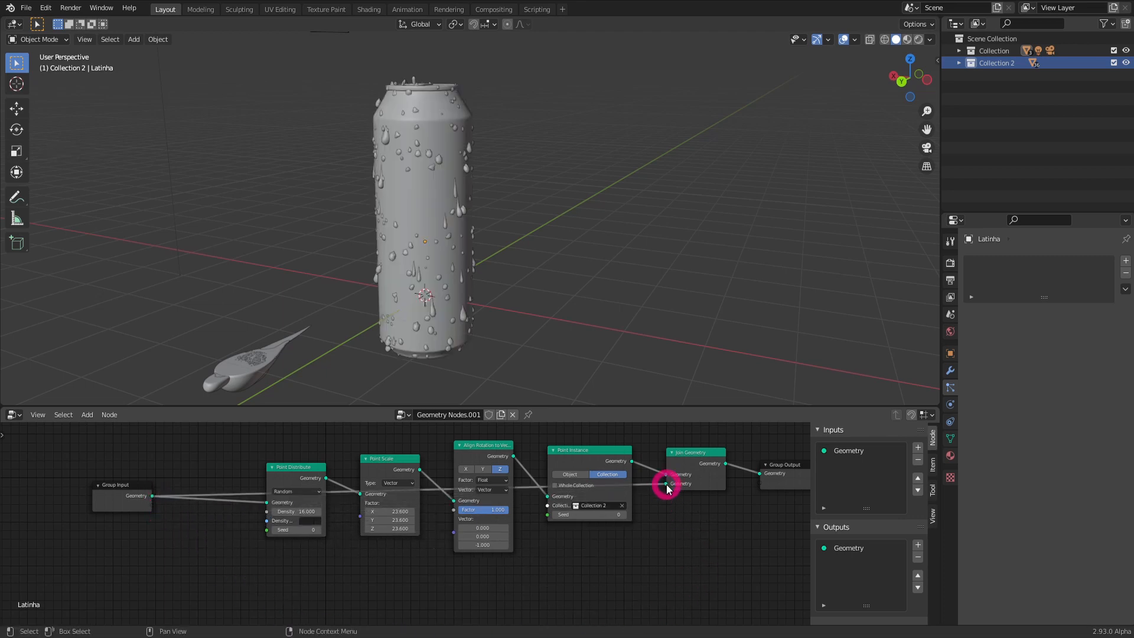
{"action": "middle_click_drag", "start_coordinate": [477, 376], "coordinate": [501, 81]}
{"action": "scroll", "coordinate": [487, 267], "scroll_direction": "up", "scroll_amount": 2}
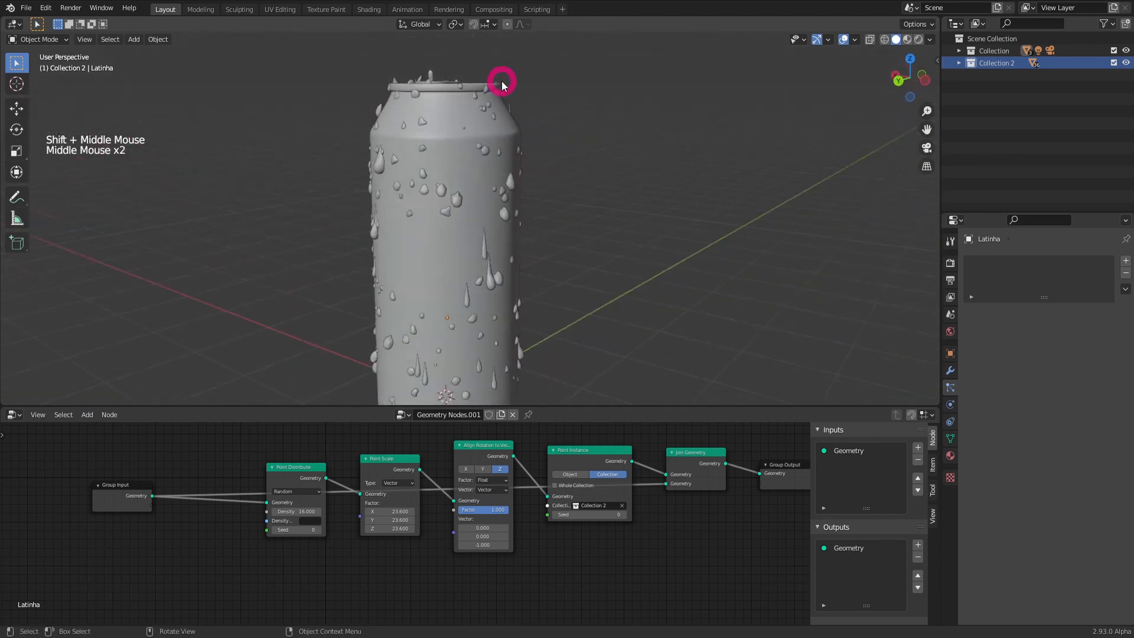
Set the Align Rotation to Vector node's Vector type to Attribute with the normal attribute and its axis to Y.
{"action": "left_click", "coordinate": [492, 490]}
{"action": "left_click", "coordinate": [494, 500]}
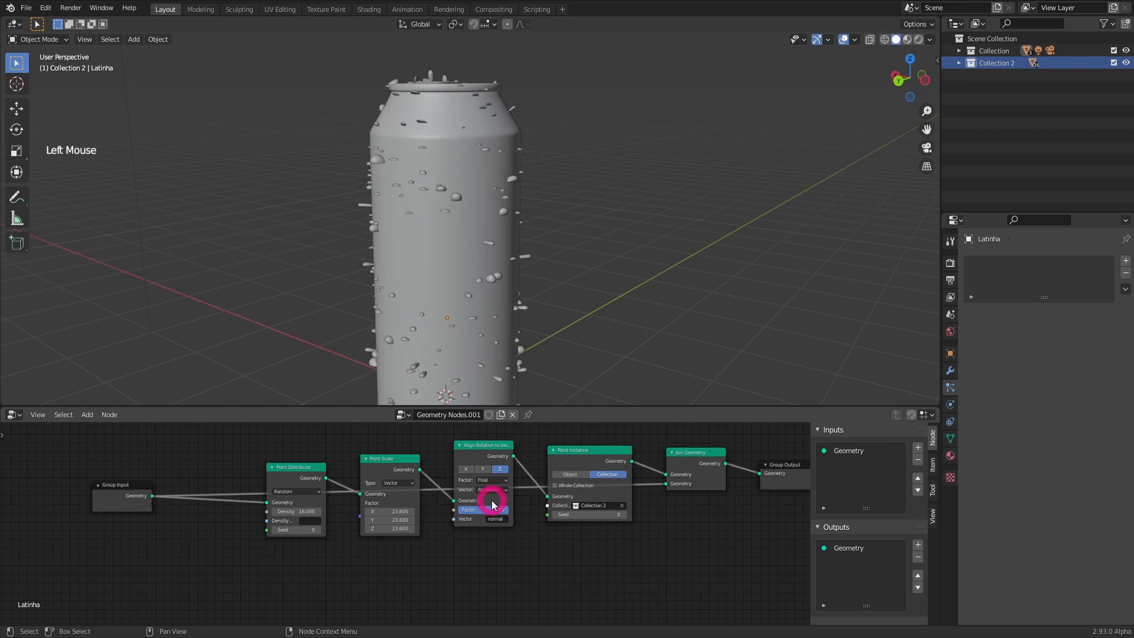
{"action": "left_click", "coordinate": [484, 470]}
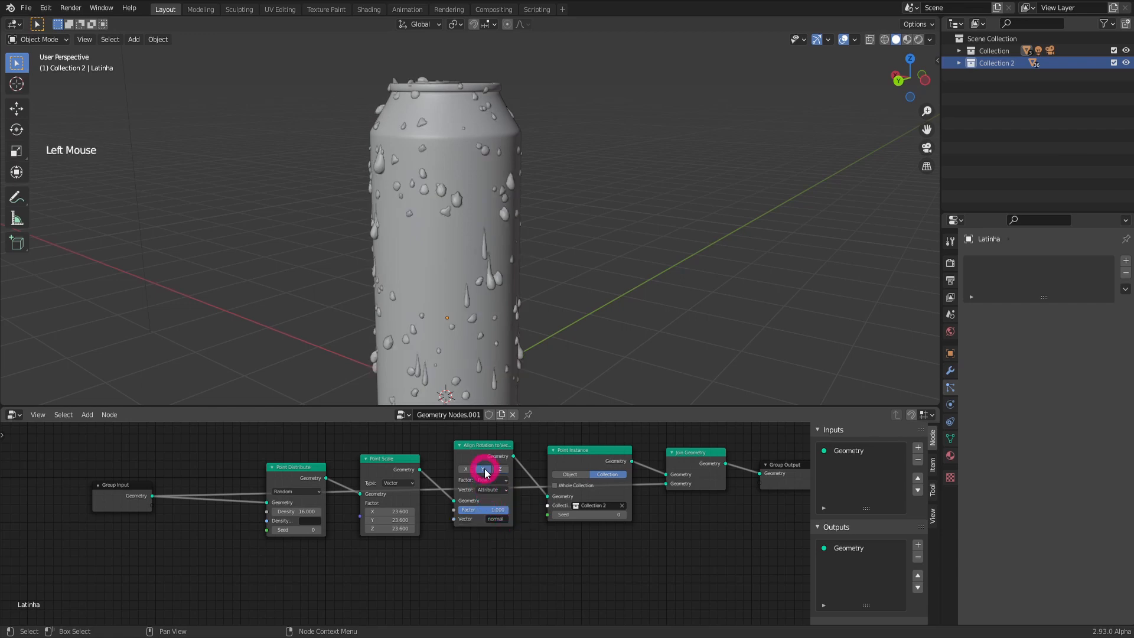
{"action": "middle_click_drag", "start_coordinate": [520, 222], "coordinate": [436, 127]}
{"action": "middle_click_drag", "start_coordinate": [441, 73], "coordinate": [500, 380]}
{"action": "middle_click_drag", "start_coordinate": [523, 227], "coordinate": [517, 421], "text": "shift"}
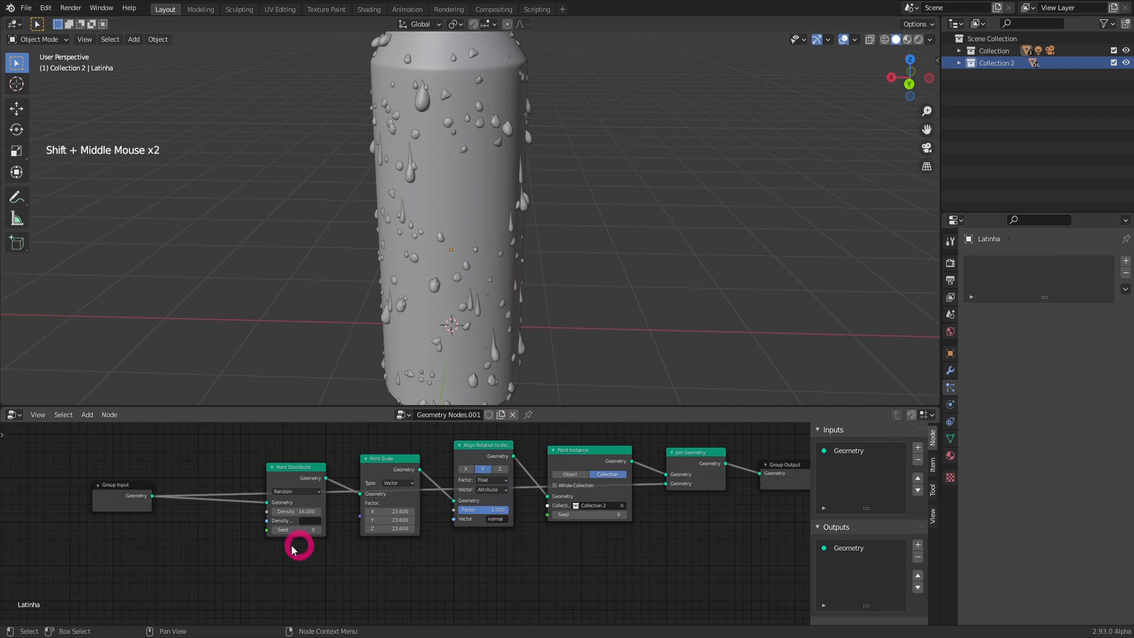
Change the Point Distribute node's distribution method to Poisson Disk.
{"action": "scroll", "coordinate": [307, 549], "scroll_direction": "up", "scroll_amount": 4}
{"action": "middle_click_drag", "start_coordinate": [334, 514], "coordinate": [277, 543]}
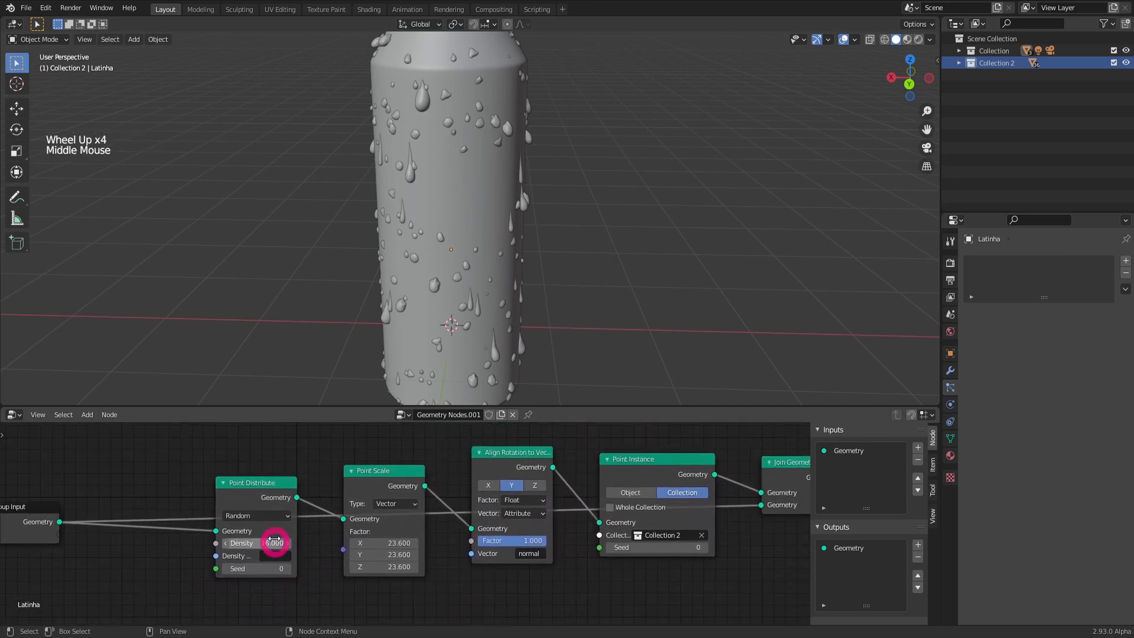
{"action": "left_click", "coordinate": [260, 523]}
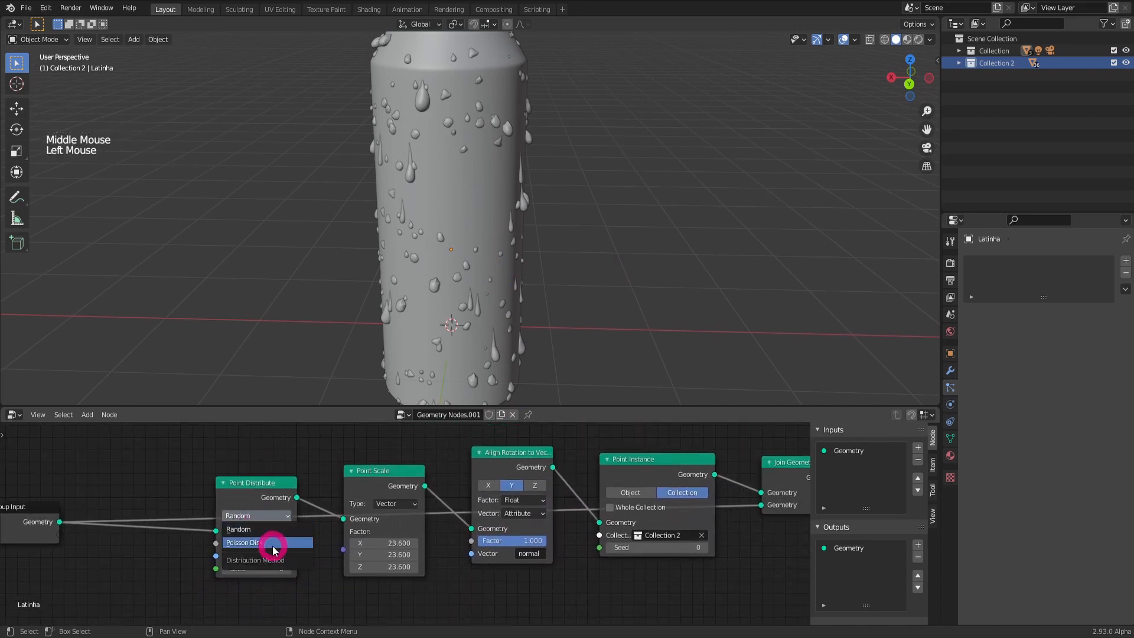
{"action": "left_click", "coordinate": [272, 543]}
{"action": "middle_click_drag", "start_coordinate": [533, 171], "coordinate": [481, 172]}
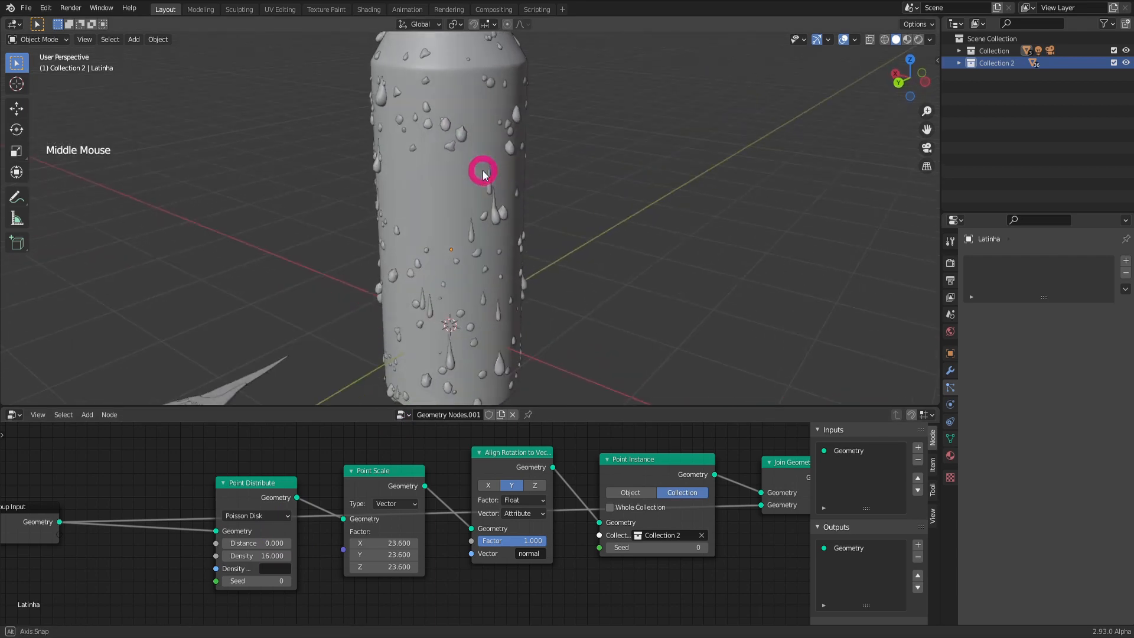
Widen the Point Distribute node so its full field names fit.
{"action": "scroll", "coordinate": [220, 540], "scroll_direction": "up", "scroll_amount": 4}
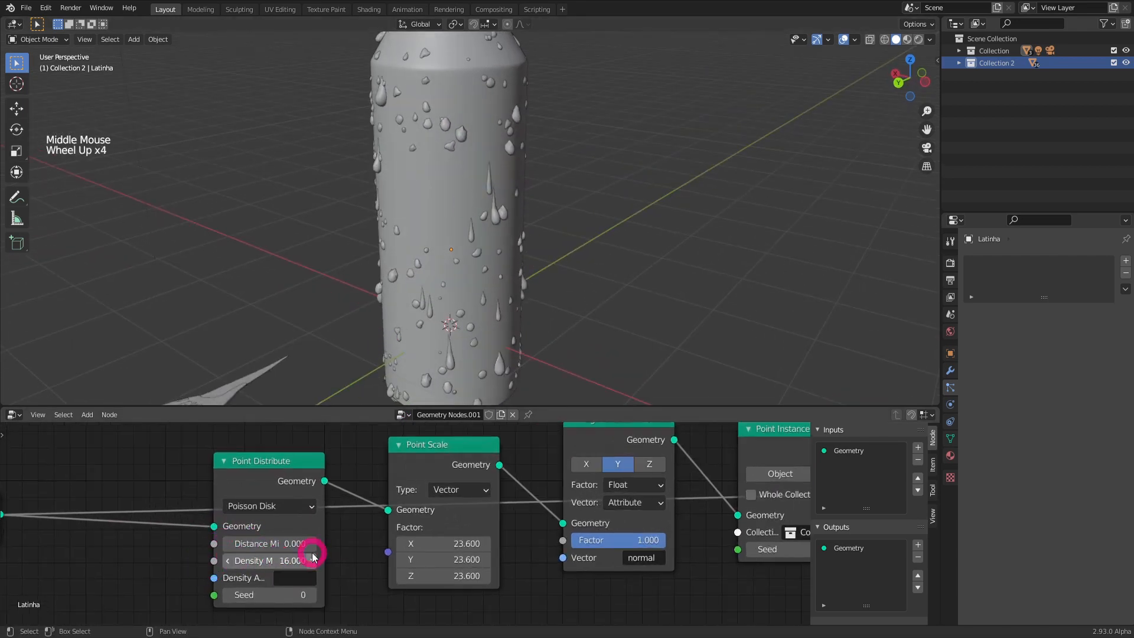
{"action": "left_click_drag", "start_coordinate": [324, 545], "coordinate": [361, 563]}
{"action": "left_click", "coordinate": [509, 82]}
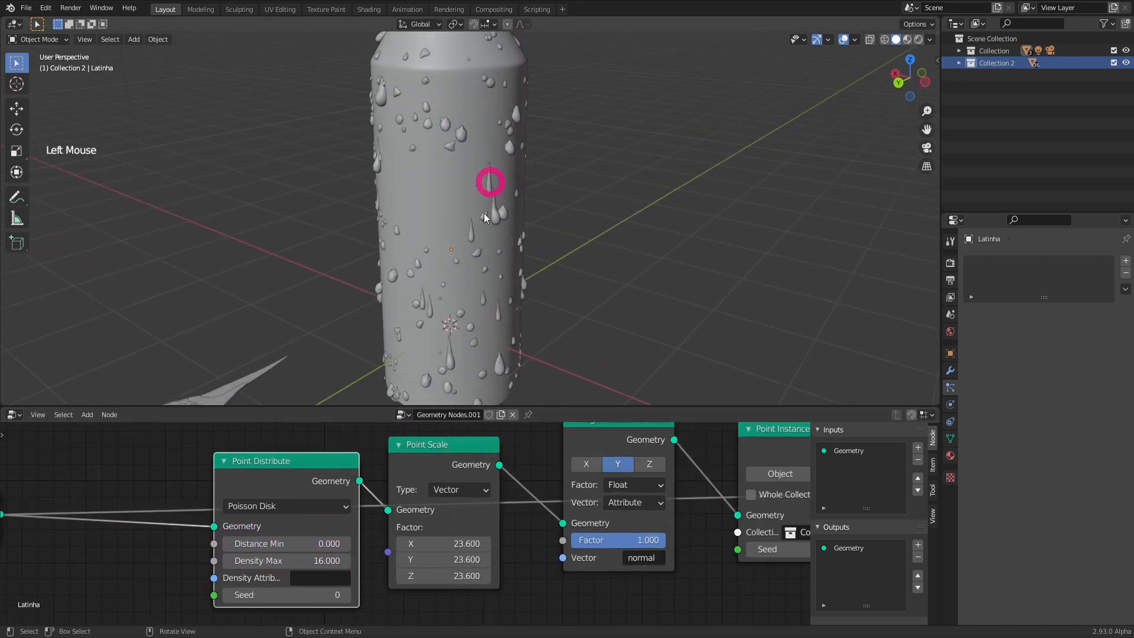
Examine the can's surface at close range for drops that overlap each other.
{"action": "middle_click_drag", "start_coordinate": [444, 349], "coordinate": [615, 266]}
{"action": "scroll", "coordinate": [561, 315], "scroll_direction": "up", "scroll_amount": 2}
{"action": "middle_click_drag", "start_coordinate": [545, 326], "coordinate": [542, 225], "text": "shift"}
{"action": "scroll", "coordinate": [506, 238], "scroll_direction": "up", "scroll_amount": 5}
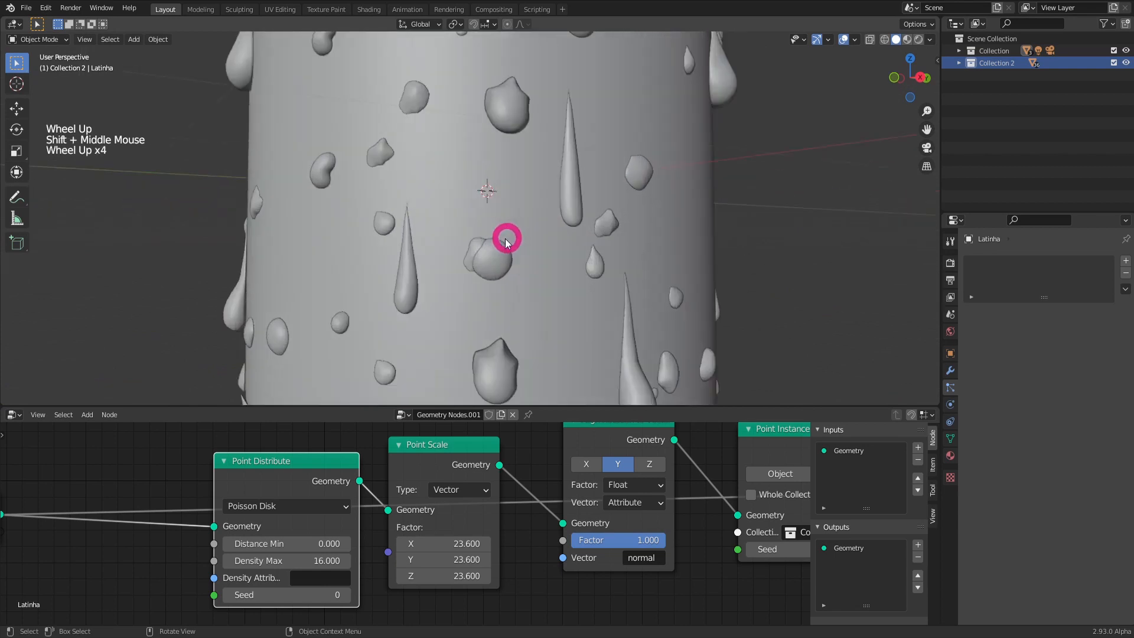
{"action": "mouse_move", "coordinate": [481, 220]}
{"action": "right_mouse_down", "text": "ctrl"}
{"action": "mouse_move", "coordinate": [412, 255]}
{"action": "mouse_move", "coordinate": [529, 250]}
{"action": "mouse_move", "coordinate": [490, 225]}
{"action": "right_mouse_up", "text": "ctrl"}
{"action": "scroll", "coordinate": [577, 228], "scroll_direction": "down", "scroll_amount": 6}
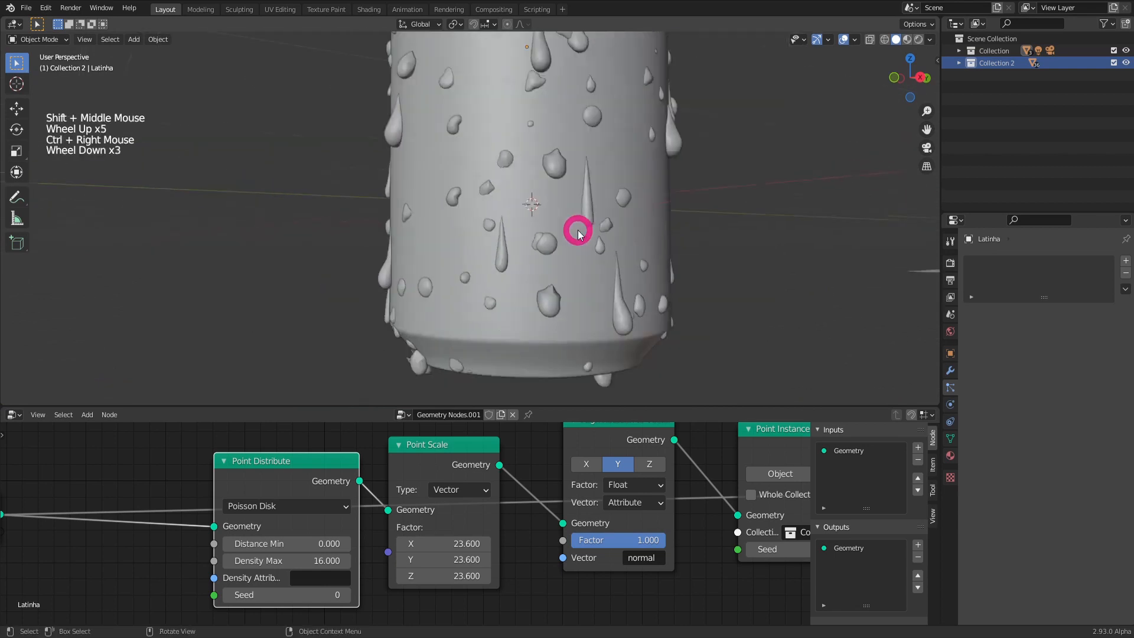
Set the Point Distribute node's Density Max to 32.2 and its Distance Min to 0.08.
{"action": "mouse_move", "coordinate": [671, 202]}
{"action": "middle_mouse_down"}
{"action": "mouse_move", "coordinate": [507, 236]}
{"action": "mouse_move", "coordinate": [539, 337]}
{"action": "mouse_move", "coordinate": [592, 322]}
{"action": "mouse_move", "coordinate": [580, 285]}
{"action": "middle_mouse_up"}
{"action": "scroll", "coordinate": [537, 208], "scroll_direction": "down", "scroll_amount": 2}
{"action": "scroll", "coordinate": [540, 337], "scroll_direction": "down", "scroll_amount": 1}
{"action": "left_click_drag", "start_coordinate": [277, 560], "coordinate": [339, 560]}
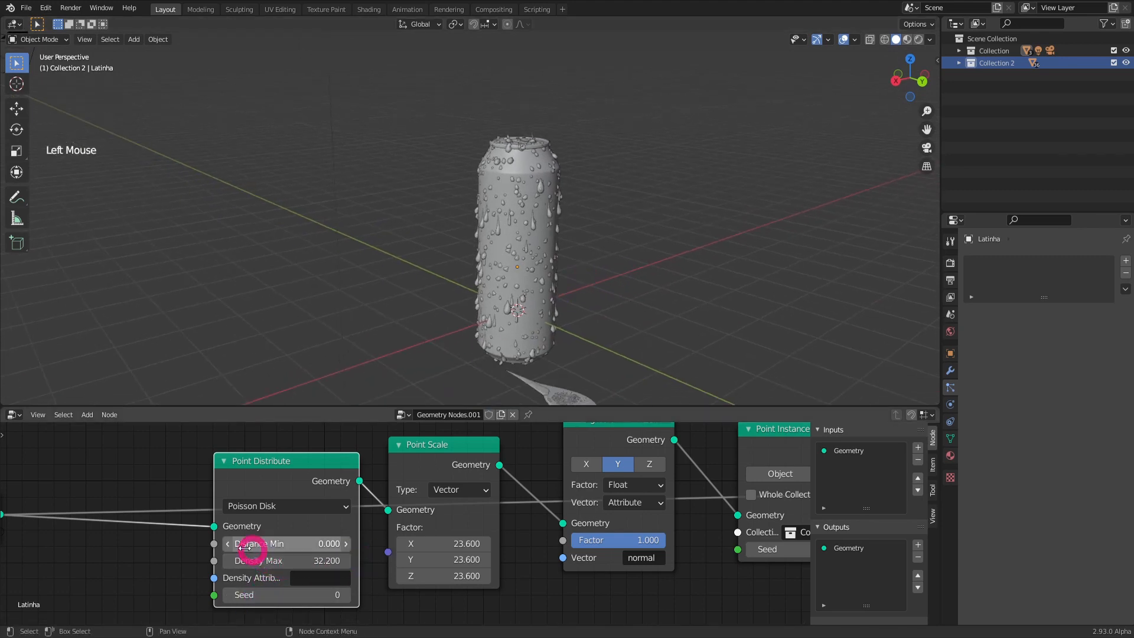
{"action": "scroll", "coordinate": [304, 514], "scroll_direction": "up", "scroll_amount": 3}
{"action": "left_click_drag", "start_coordinate": [310, 550], "coordinate": [331, 550], "text": "shift"}
Set the Point Distribute node's Density Max to 180.
{"action": "middle_click_drag", "start_coordinate": [499, 331], "coordinate": [347, 412]}
{"action": "middle_click_drag", "start_coordinate": [565, 264], "coordinate": [362, 286]}
{"action": "scroll", "coordinate": [601, 263], "scroll_direction": "up", "scroll_amount": 2}
{"action": "scroll", "coordinate": [587, 572], "scroll_direction": "down", "scroll_amount": 3}
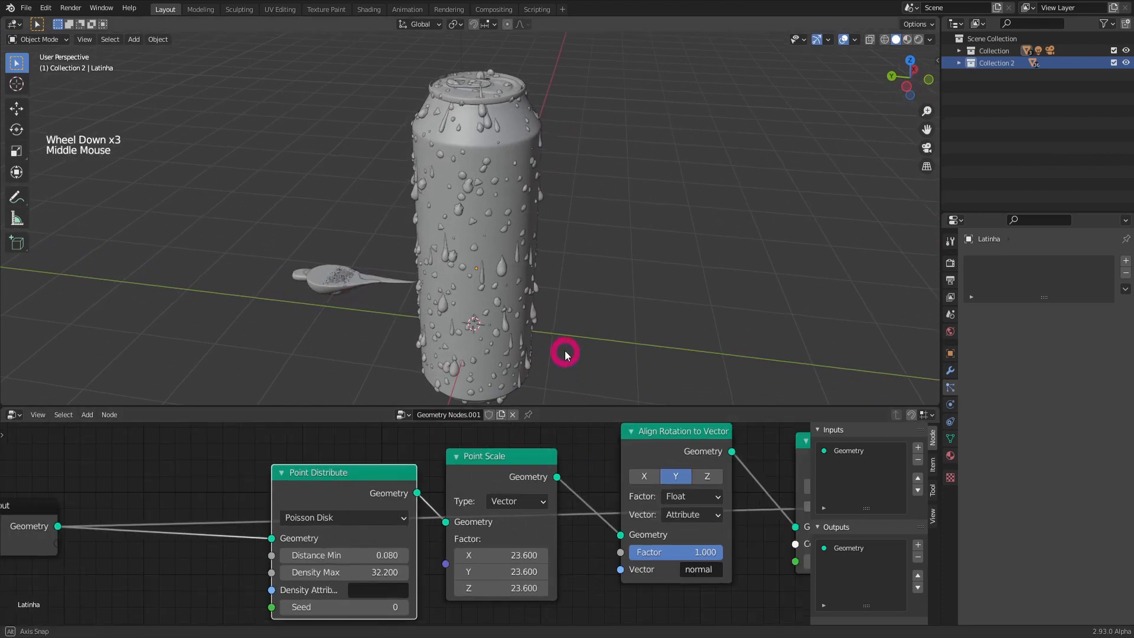
{"action": "middle_click_drag", "start_coordinate": [565, 355], "coordinate": [550, 378]}
{"action": "mouse_move", "coordinate": [334, 569]}
{"action": "left_mouse_down"}
{"action": "mouse_move", "coordinate": [850, 559]}
{"action": "mouse_move", "coordinate": [338, 572]}
{"action": "left_mouse_up"}
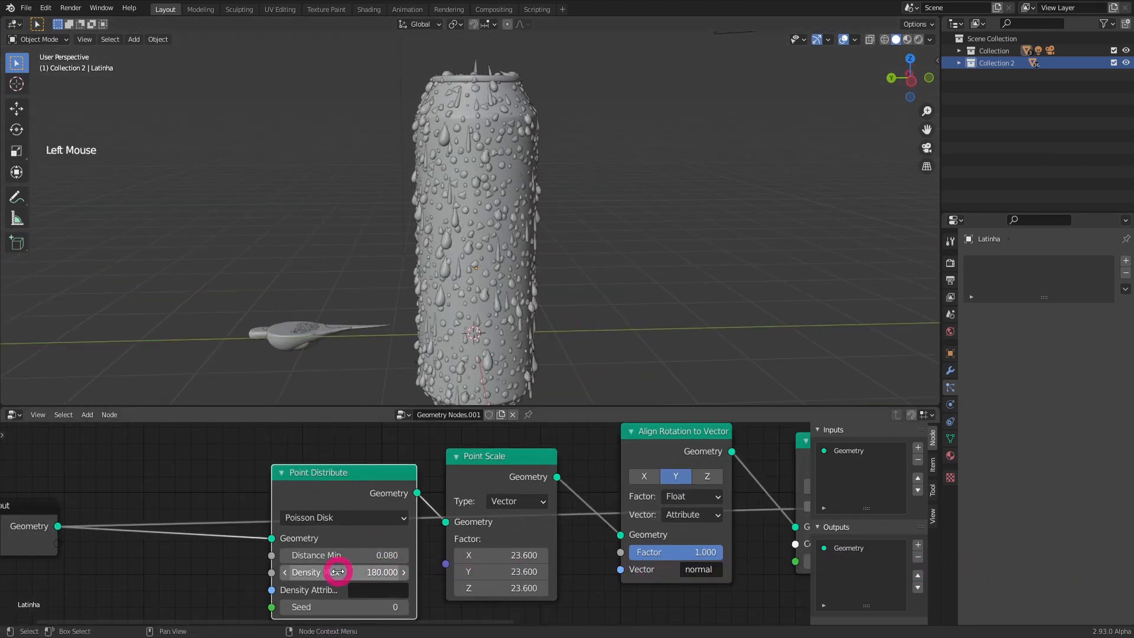
{"action": "middle_click_drag", "start_coordinate": [454, 233], "coordinate": [506, 197]}
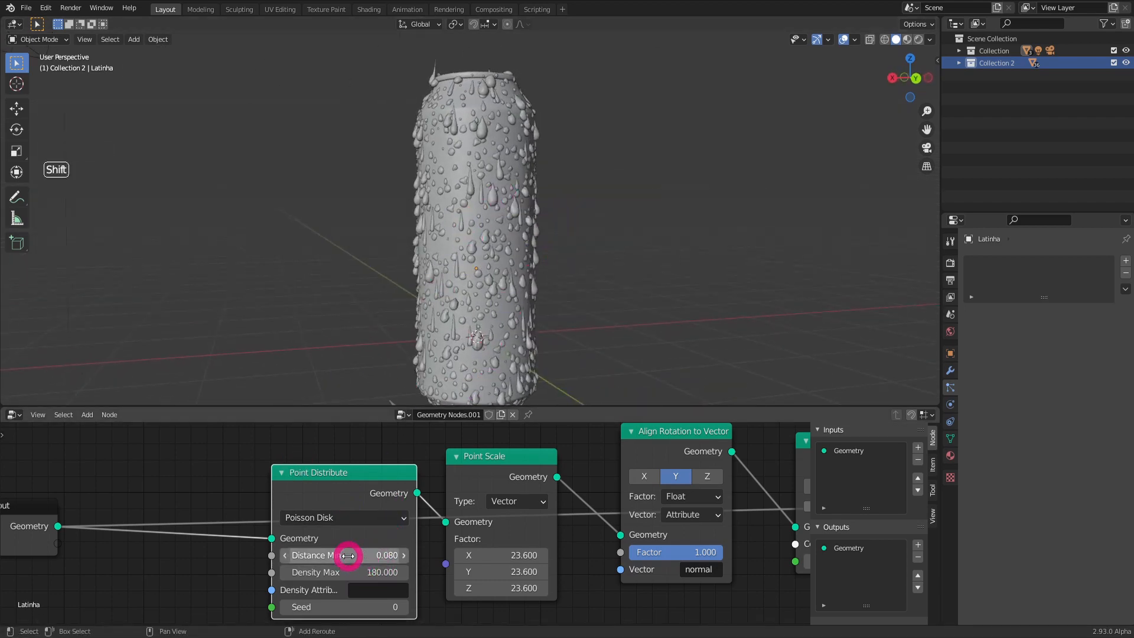
Try adjusting the Point Distribute node's Distance Min and examine the drops around the can's top and body.
{"action": "left_click_drag", "start_coordinate": [356, 554], "coordinate": [351, 556], "text": "shift"}
{"action": "middle_click_drag", "start_coordinate": [418, 349], "coordinate": [463, 111]}
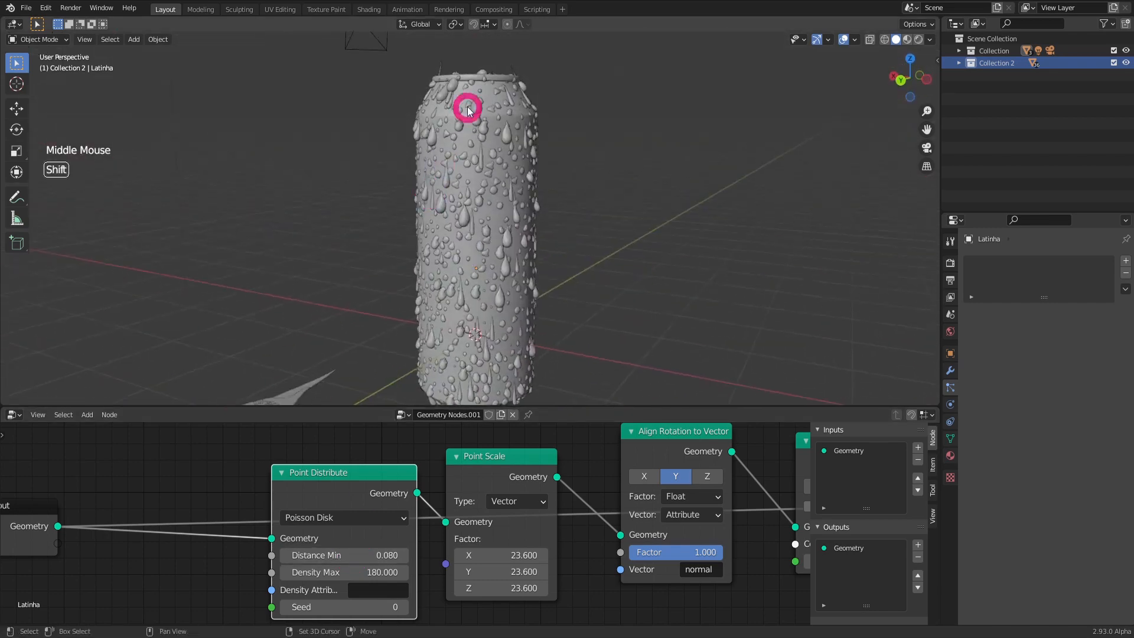
{"action": "scroll", "coordinate": [498, 197], "scroll_direction": "up", "scroll_amount": 2}
{"action": "middle_click_drag", "start_coordinate": [499, 197], "coordinate": [456, 159]}
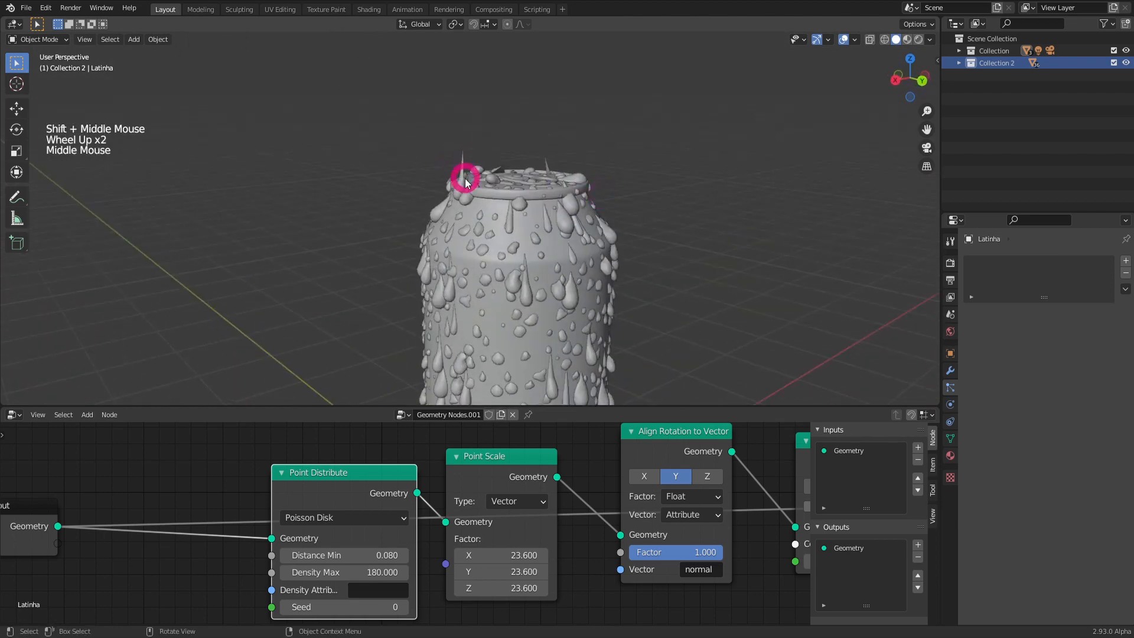
{"action": "scroll", "coordinate": [473, 179], "scroll_direction": "down", "scroll_amount": 4}
{"action": "middle_click_drag", "start_coordinate": [494, 217], "coordinate": [450, 183], "text": "shift"}
{"action": "scroll", "coordinate": [530, 170], "scroll_direction": "up", "scroll_amount": 1}
Set the Point Scale node's X, Y and Z factors to 20.
{"action": "left_click", "coordinate": [505, 593]}
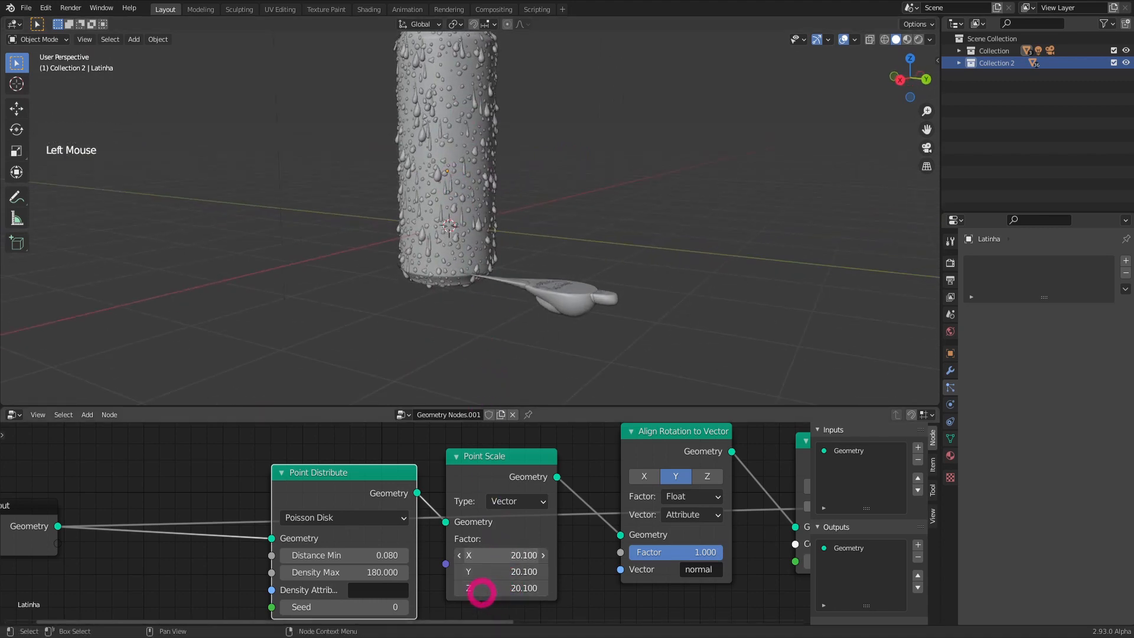
{"action": "left_click_drag", "start_coordinate": [477, 589], "coordinate": [505, 531]}
{"action": "type", "text": "20"}
{"action": "key", "text": "Return"}
{"action": "middle_click_drag", "start_coordinate": [591, 135], "coordinate": [505, 118]}
Make room beside the Point Distribute node and insert an Attribute Randomize node between it and Point Scale.
{"action": "left_click_drag", "start_coordinate": [384, 475], "coordinate": [322, 487]}
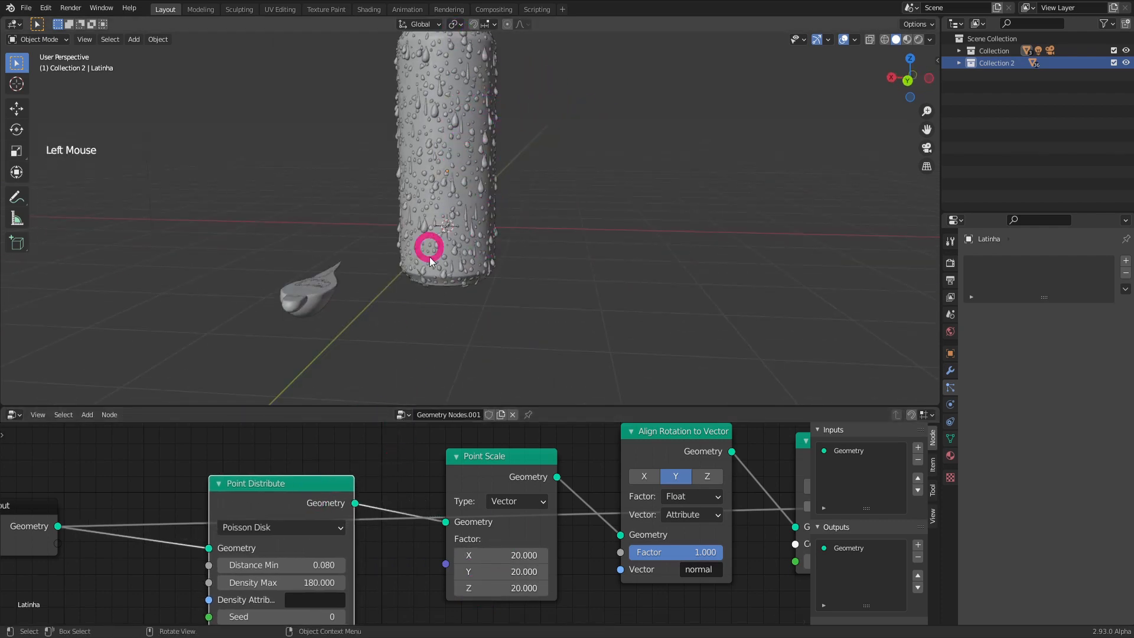
{"action": "middle_click_drag", "start_coordinate": [492, 363], "coordinate": [531, 259], "text": "shift"}
{"action": "key", "text": "shift+a"}
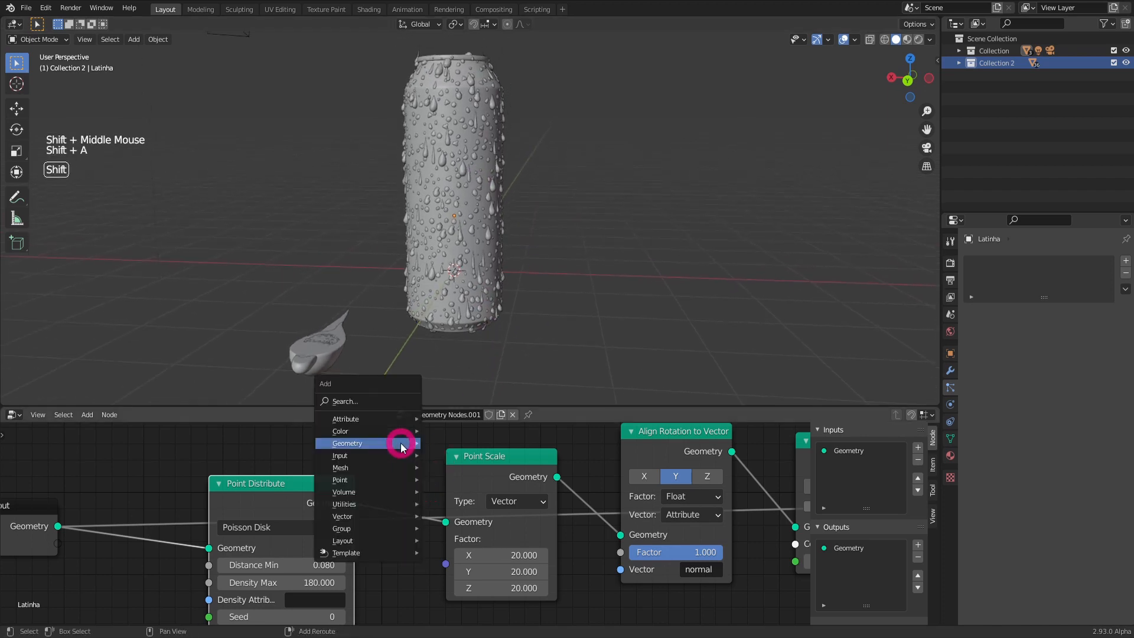
{"action": "mouse_move", "coordinate": [373, 420]}
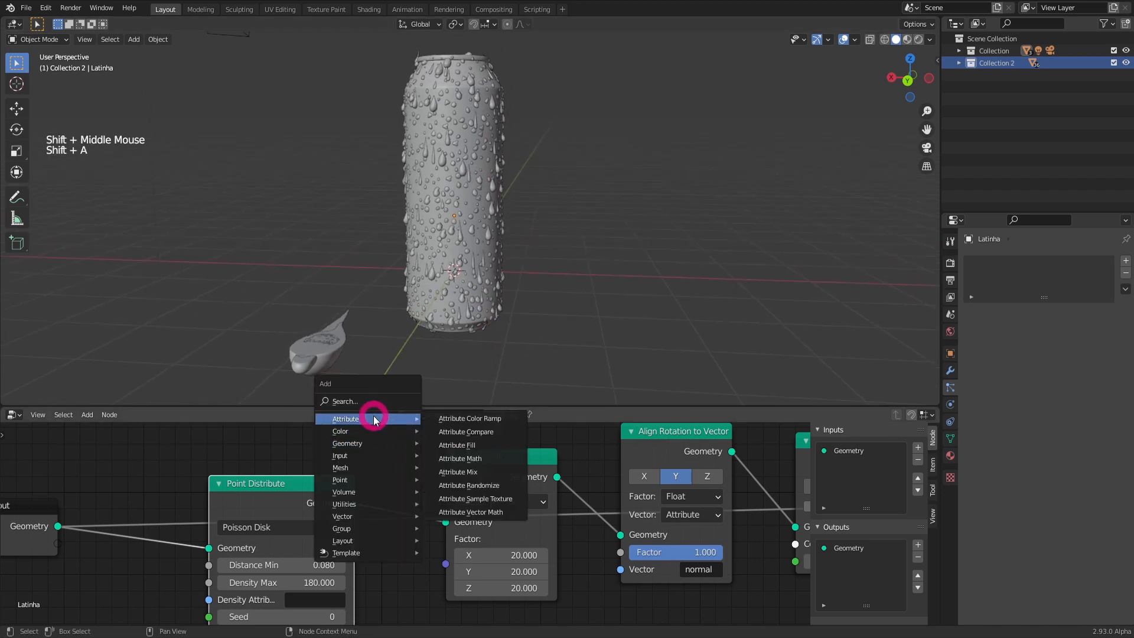
{"action": "left_click", "coordinate": [518, 489]}
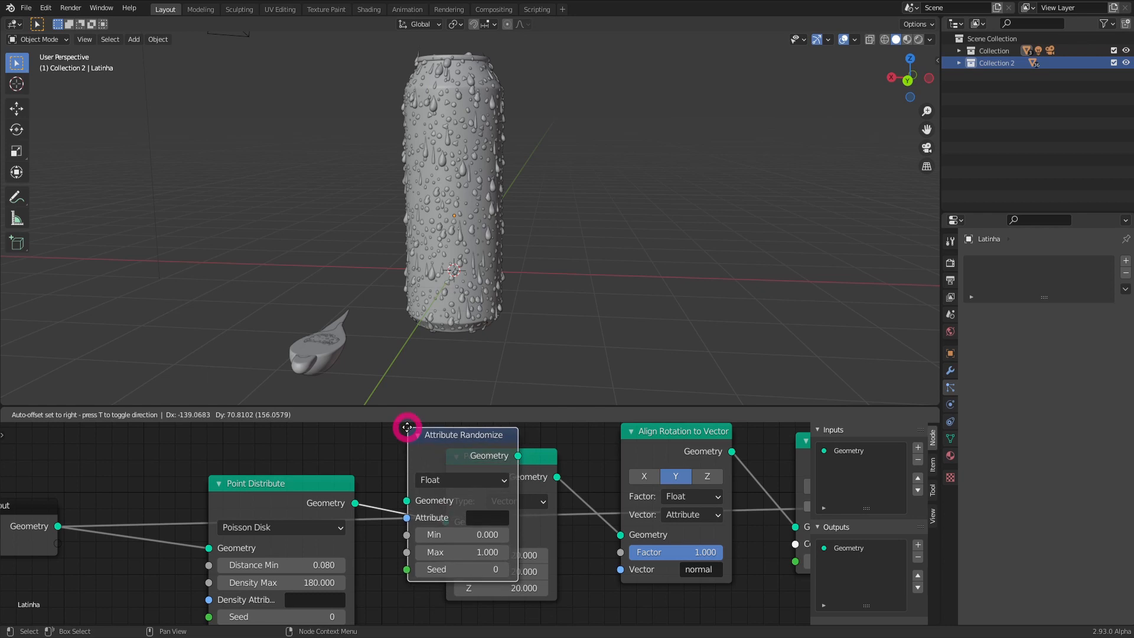
{"action": "left_click", "coordinate": [415, 429]}
{"action": "scroll", "coordinate": [430, 480], "scroll_direction": "down", "scroll_amount": 2}
{"action": "middle_click_drag", "start_coordinate": [430, 481], "coordinate": [466, 484]}
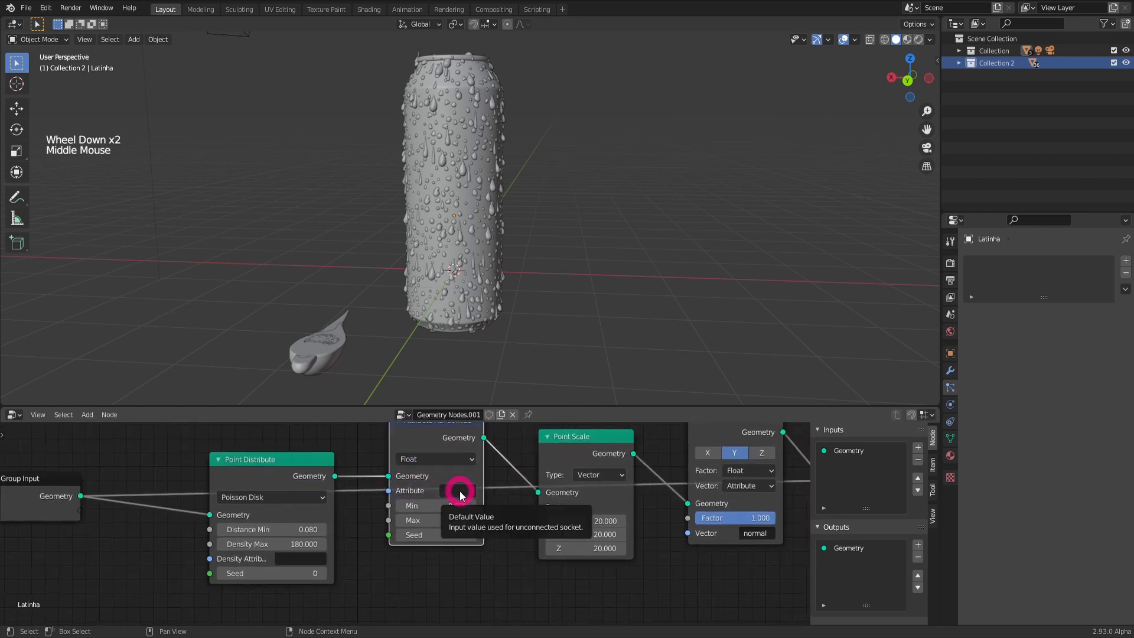
Set the Attribute Randomize node's attribute to scale and its Min to 0.3.
{"action": "left_click", "coordinate": [460, 490]}
{"action": "type", "text": "scale"}
{"action": "key", "text": "Return"}
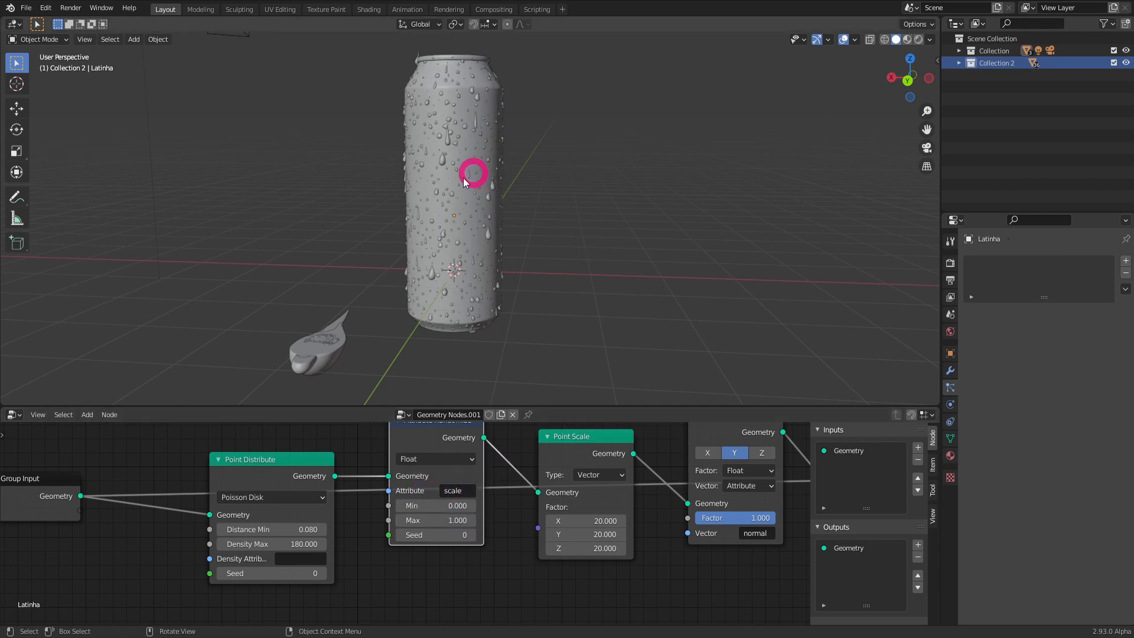
{"action": "scroll", "coordinate": [460, 184], "scroll_direction": "up", "scroll_amount": 2}
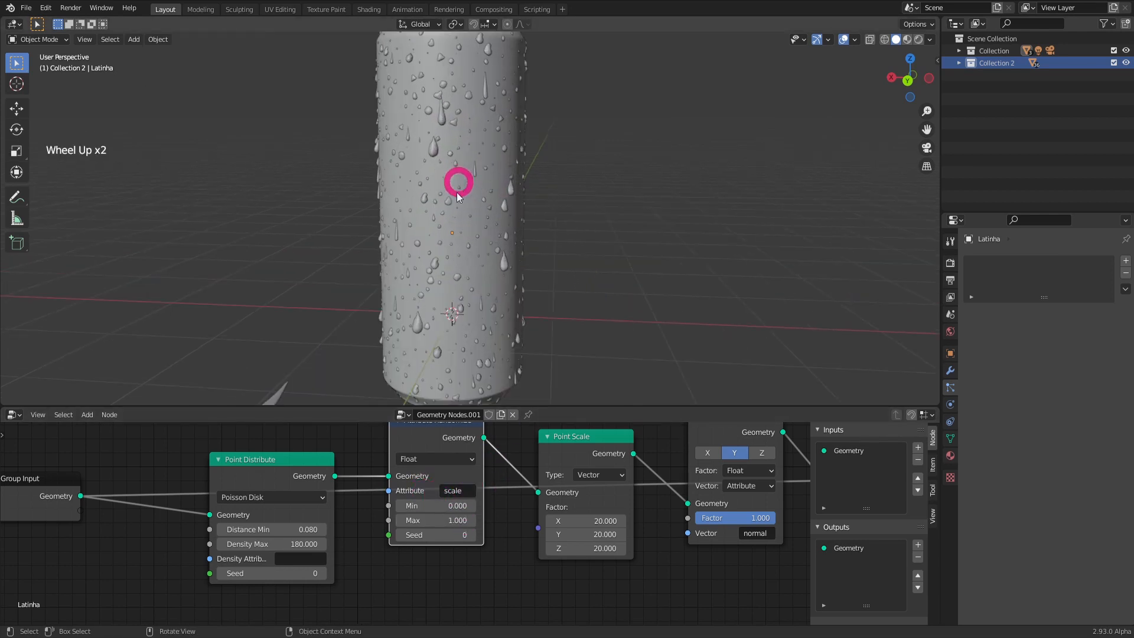
{"action": "left_click", "coordinate": [430, 506]}
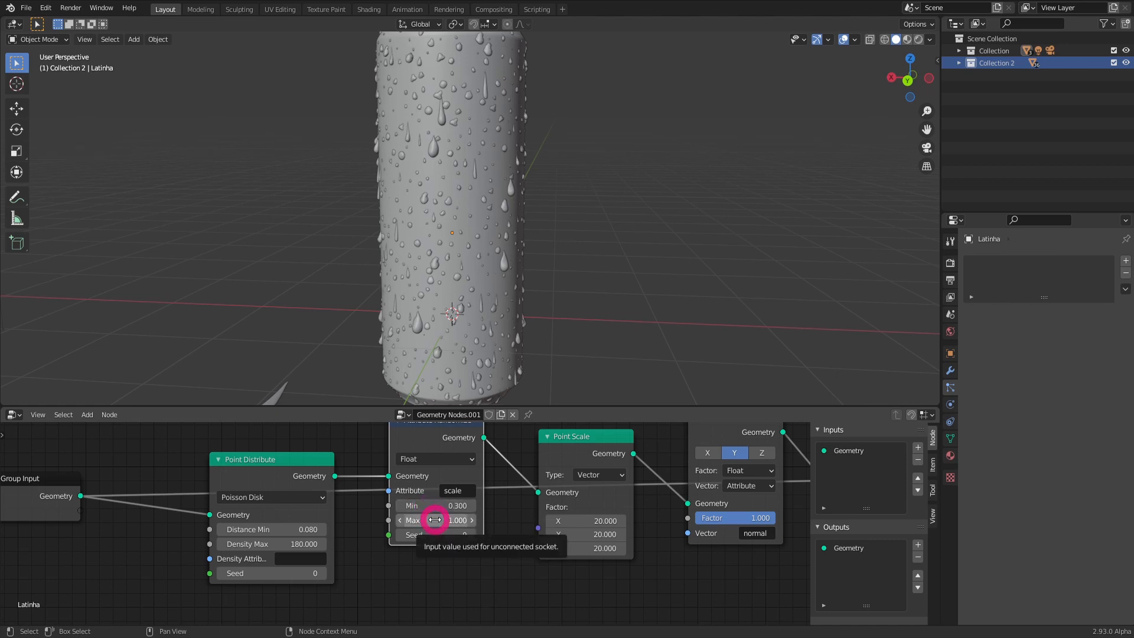
{"action": "middle_click_drag", "start_coordinate": [463, 347], "coordinate": [569, 299]}
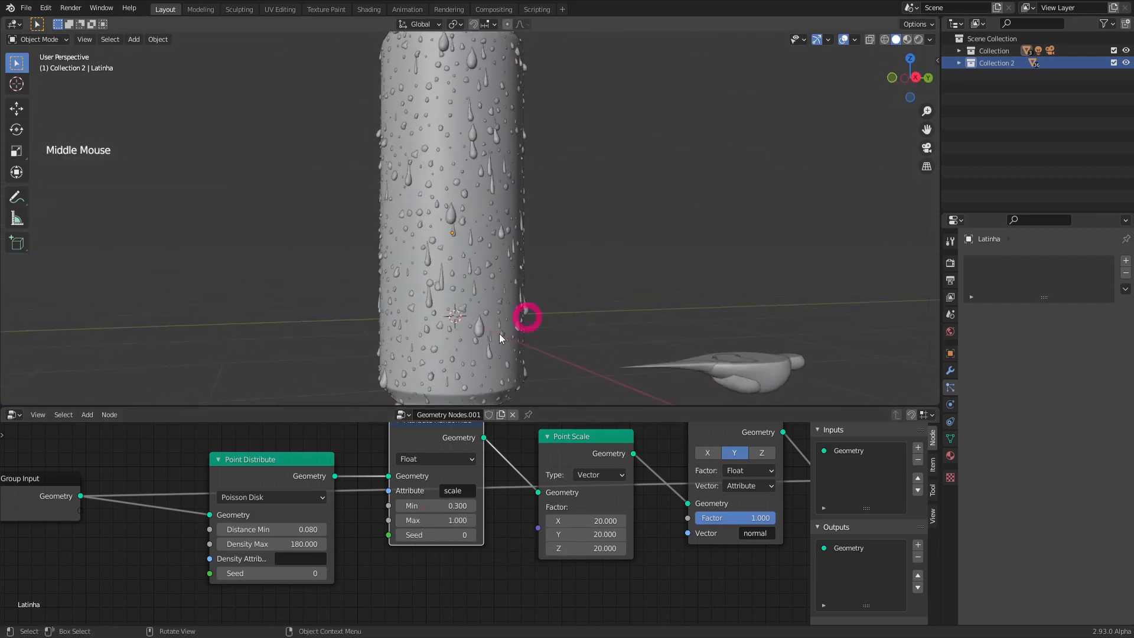
Set the Point Distribute node's Density Max to 273.6 and check the drops on the can's base and lid.
{"action": "left_click", "coordinate": [262, 543]}
{"action": "left_click_drag", "start_coordinate": [338, 551], "coordinate": [537, 539]}
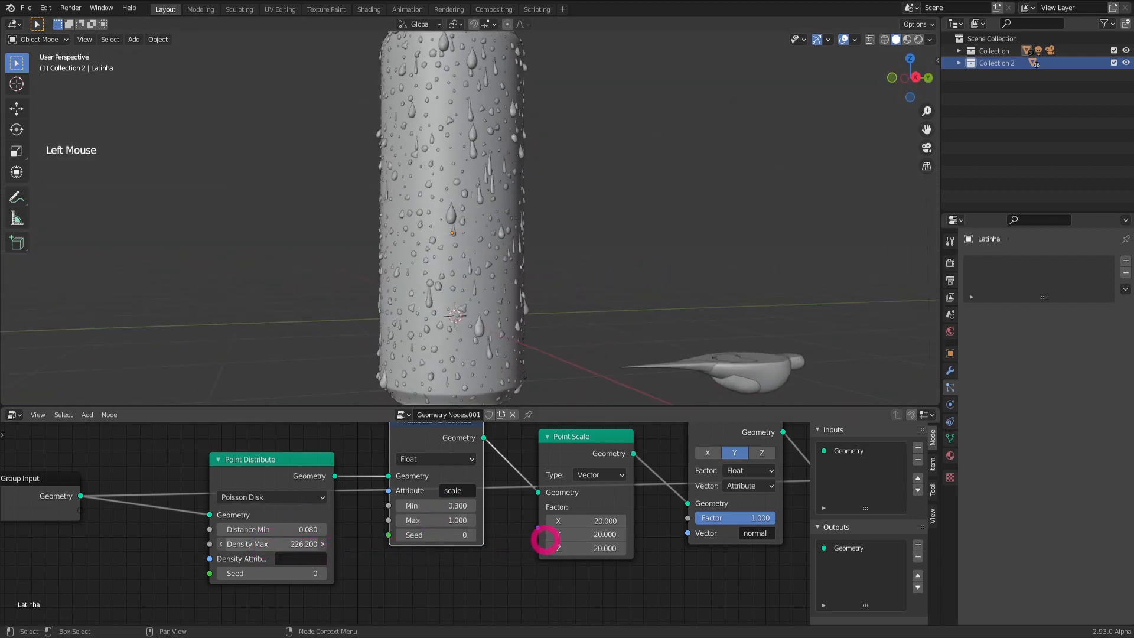
{"action": "left_click_drag", "start_coordinate": [769, 544], "coordinate": [822, 537]}
{"action": "scroll", "coordinate": [76, 253], "scroll_direction": "down", "scroll_amount": 2}
{"action": "middle_click_drag", "start_coordinate": [402, 281], "coordinate": [265, 225]}
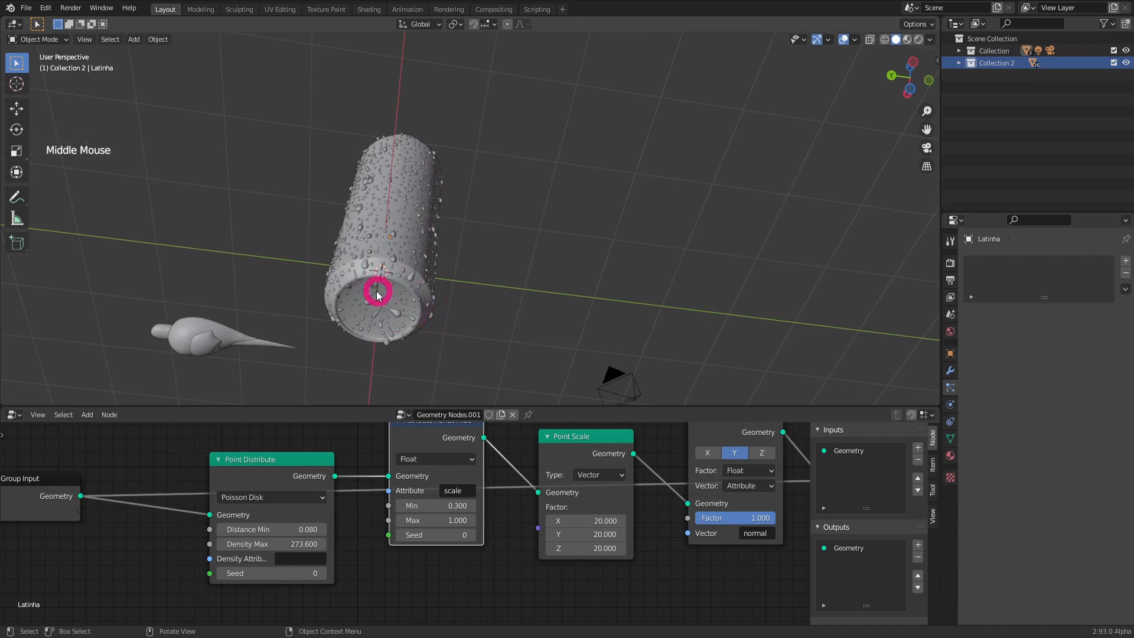
{"action": "middle_click_drag", "start_coordinate": [371, 254], "coordinate": [382, 126]}
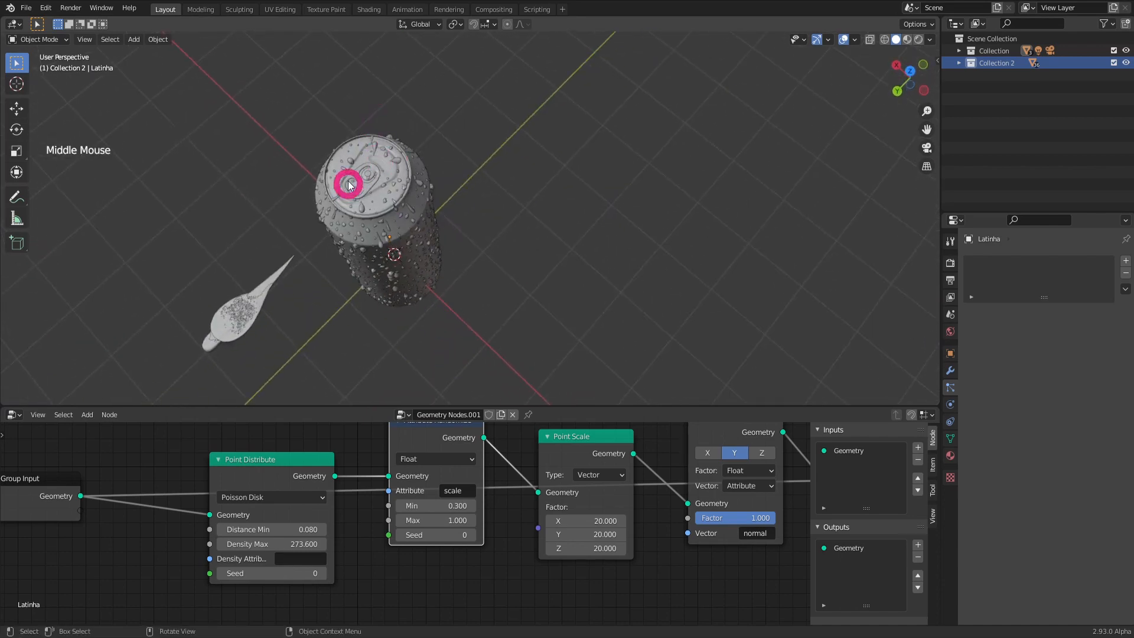
{"action": "middle_click_drag", "start_coordinate": [348, 193], "coordinate": [428, 183], "text": "shift"}
{"action": "scroll", "coordinate": [424, 176], "scroll_direction": "up", "scroll_amount": 2}
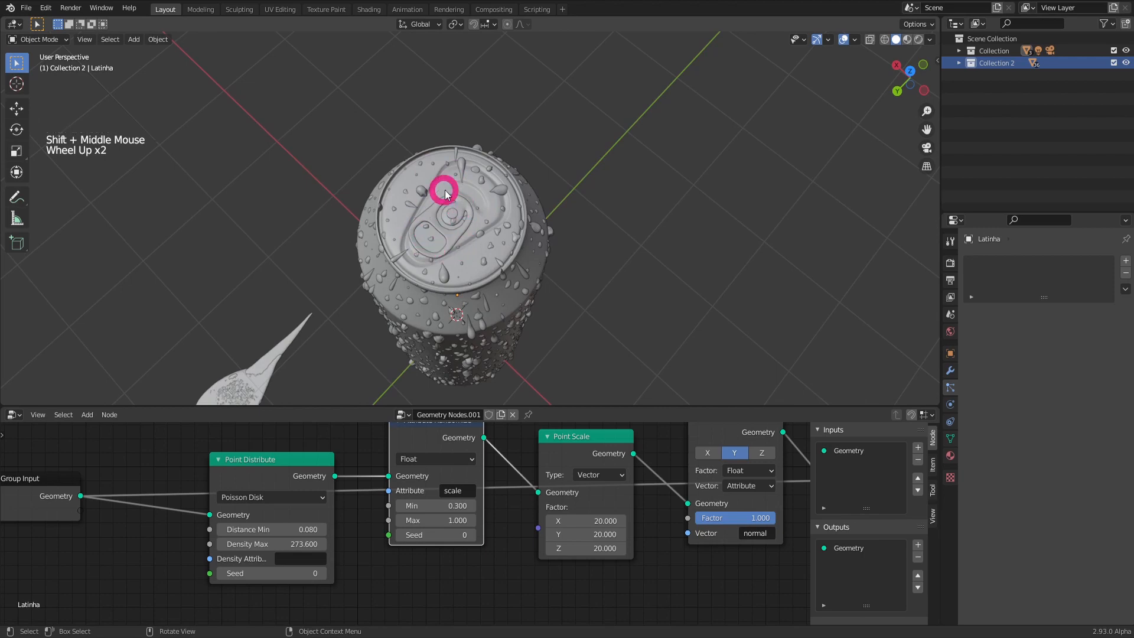
{"action": "middle_click_drag", "start_coordinate": [522, 279], "coordinate": [465, 187]}
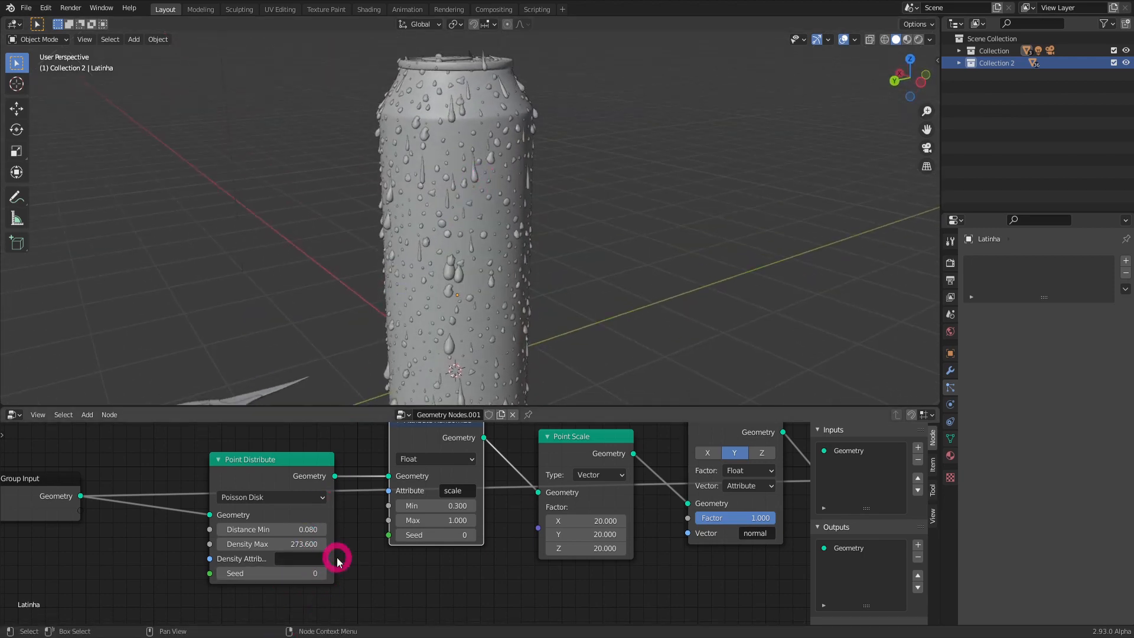
Widen the Point Distribute node to fit the Density Attribute label and show the can's vertex groups.
{"action": "left_click_drag", "start_coordinate": [334, 555], "coordinate": [367, 555]}
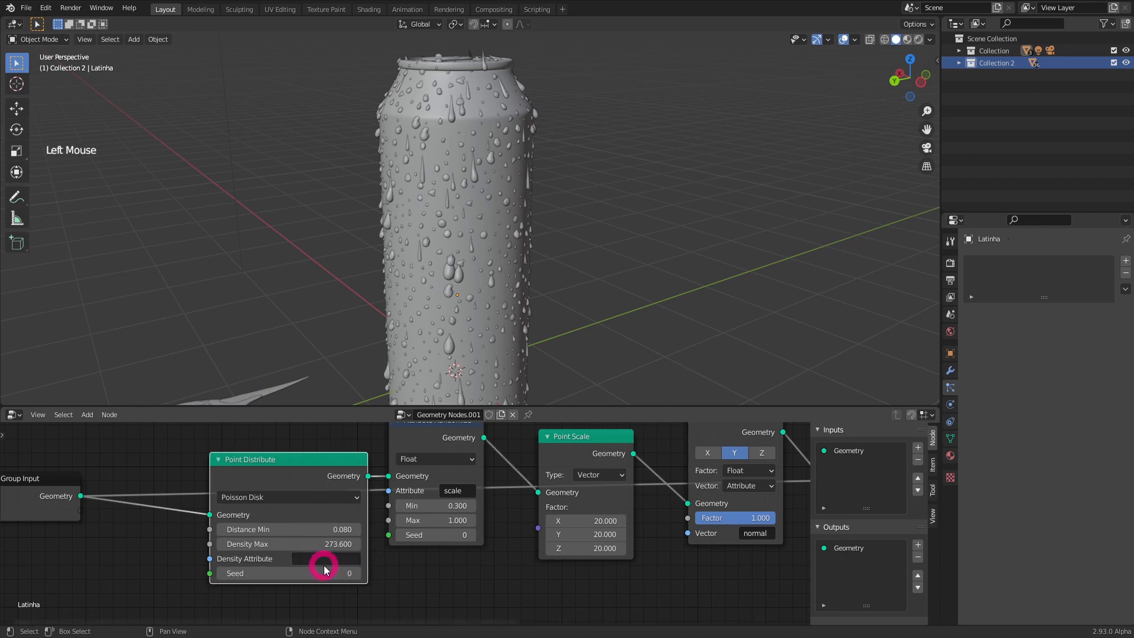
{"action": "left_click", "coordinate": [498, 126]}
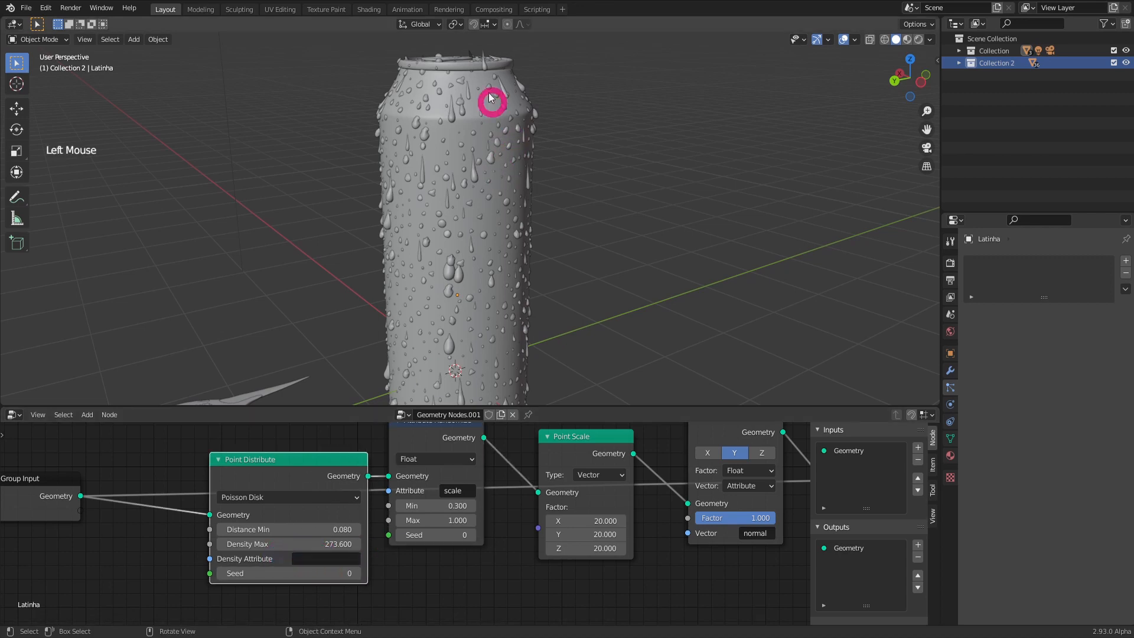
{"action": "left_click", "coordinate": [950, 441]}
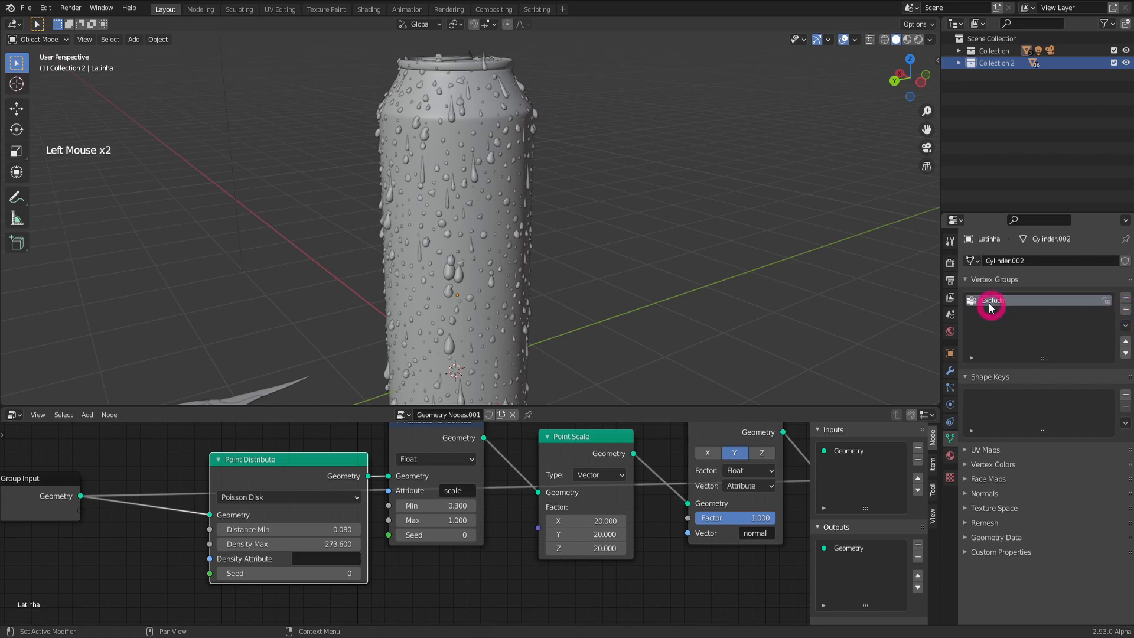
{"action": "middle_click_drag", "start_coordinate": [549, 127], "coordinate": [529, 152]}
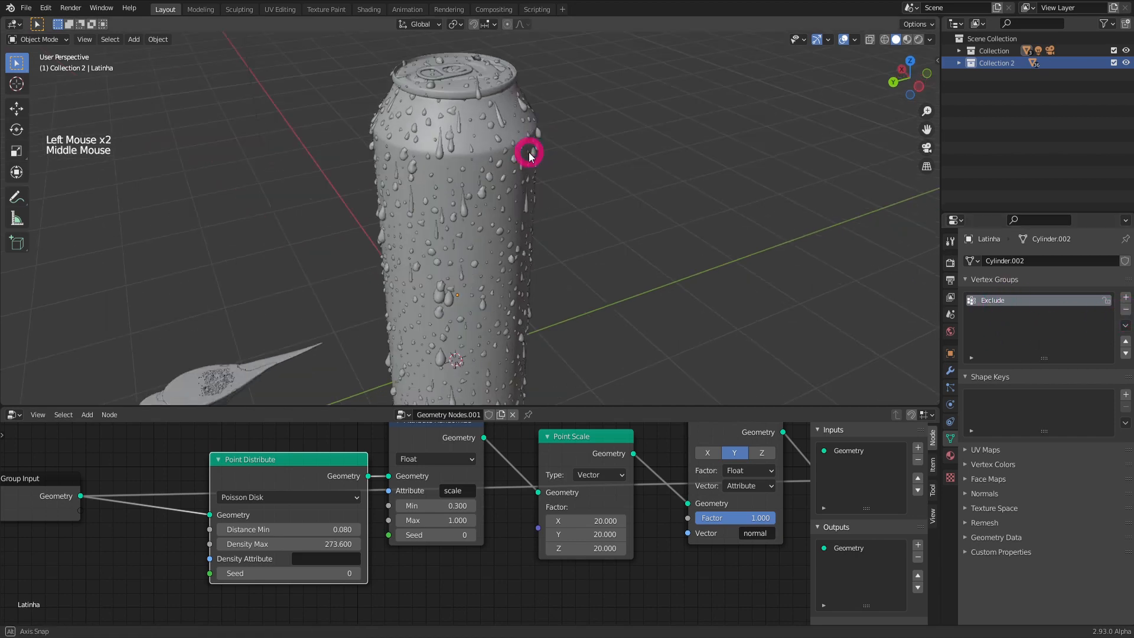
Examine the Exclude vertex group's weights on the can's base, body and lid in Weight Paint mode.
{"action": "key", "text": "Tab"}
{"action": "middle_click_drag", "start_coordinate": [582, 277], "coordinate": [545, 127]}
{"action": "middle_click_drag", "start_coordinate": [521, 229], "coordinate": [539, 113], "text": "shift"}
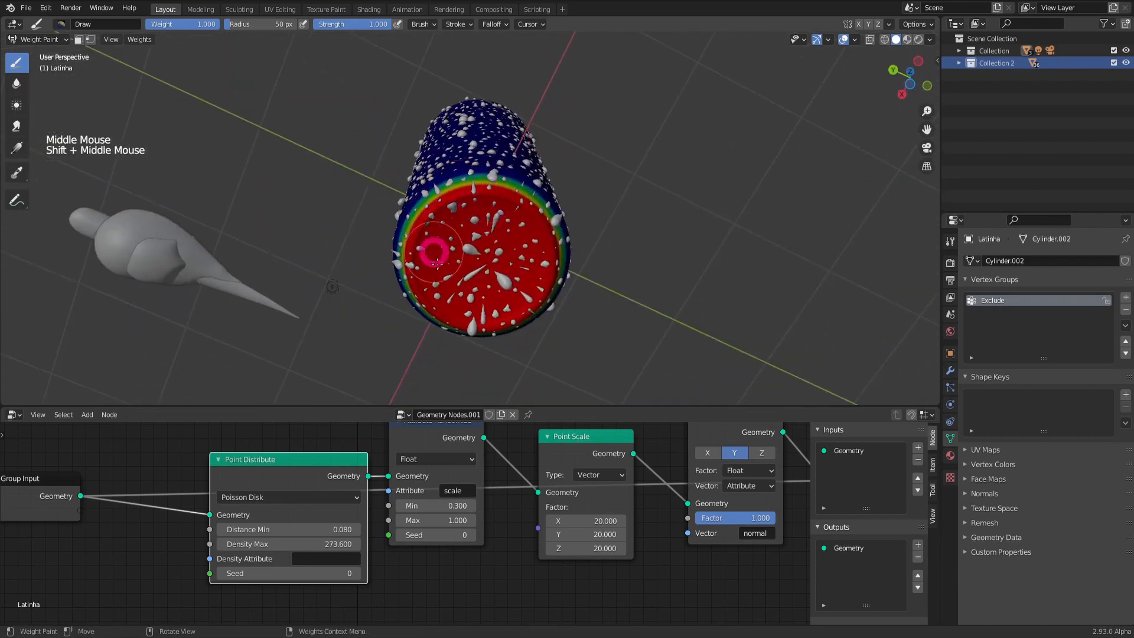
{"action": "middle_click_drag", "start_coordinate": [418, 229], "coordinate": [501, 288]}
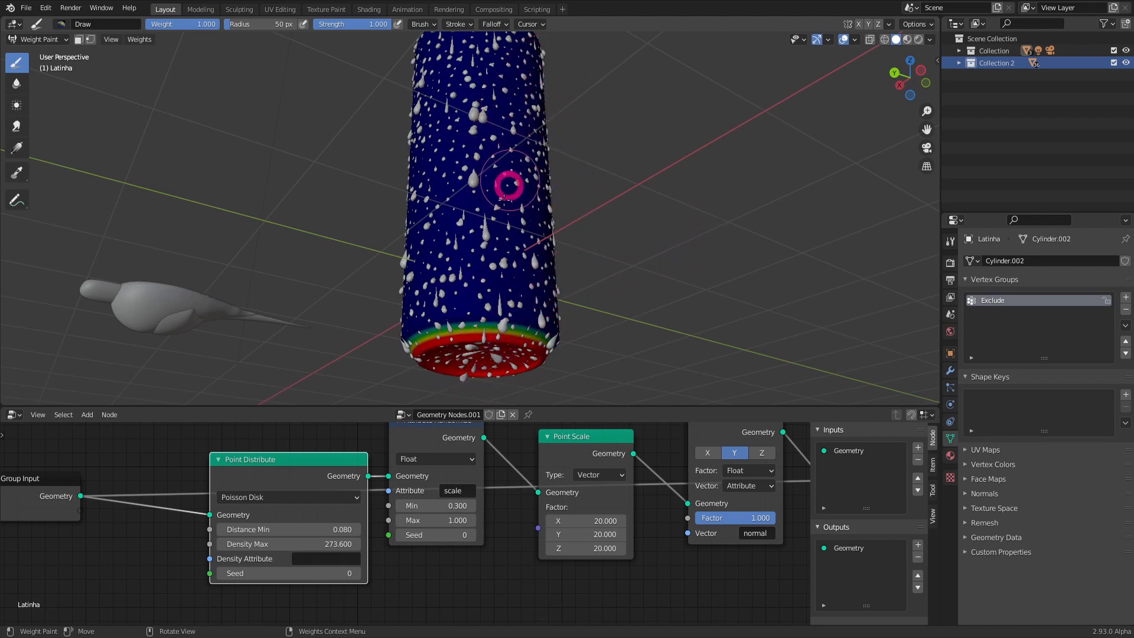
{"action": "middle_click_drag", "start_coordinate": [622, 169], "coordinate": [512, 69]}
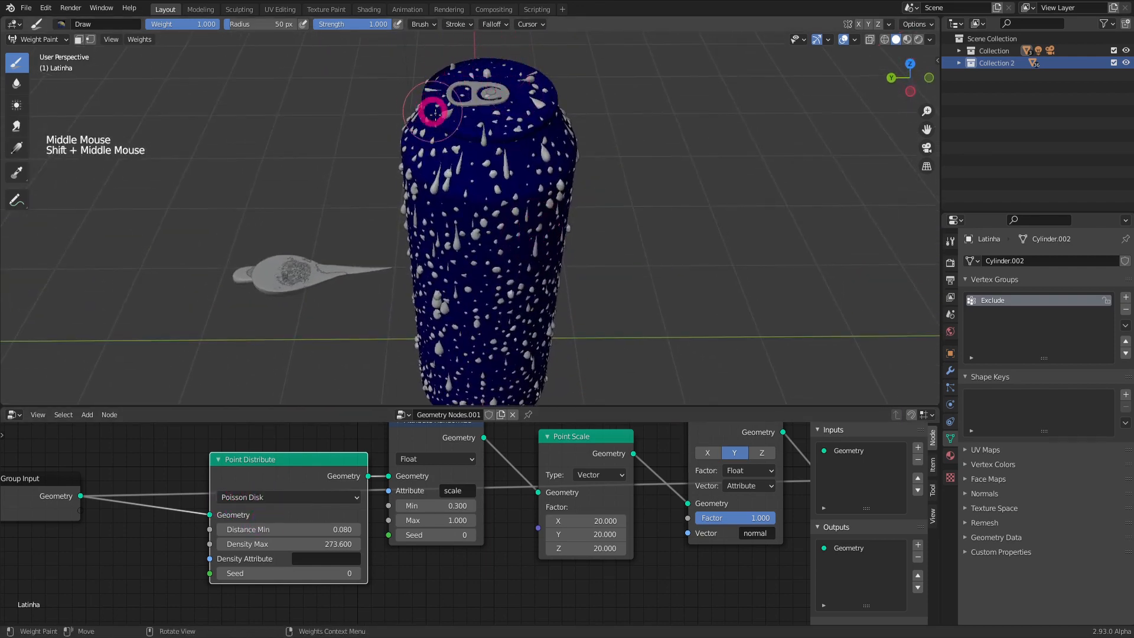
{"action": "middle_click_drag", "start_coordinate": [523, 322], "coordinate": [521, 114]}
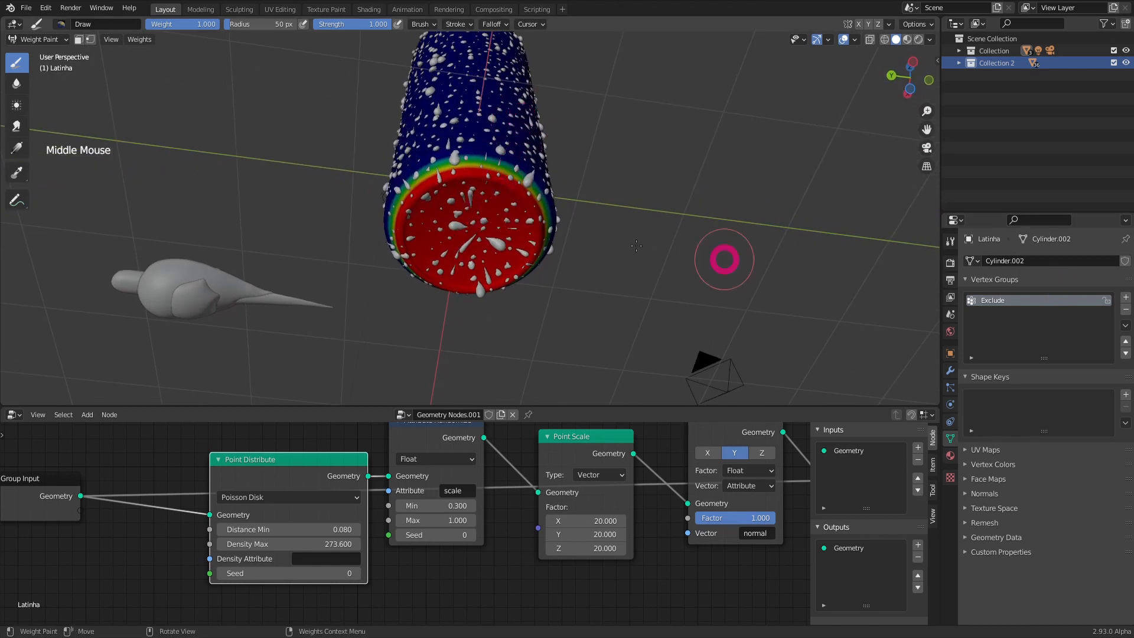
In Edit Mode, select all can vertices outside the Exclude group and assign them to it with weight 1.
{"action": "key", "text": "Tab"}
{"action": "left_click", "coordinate": [531, 204]}
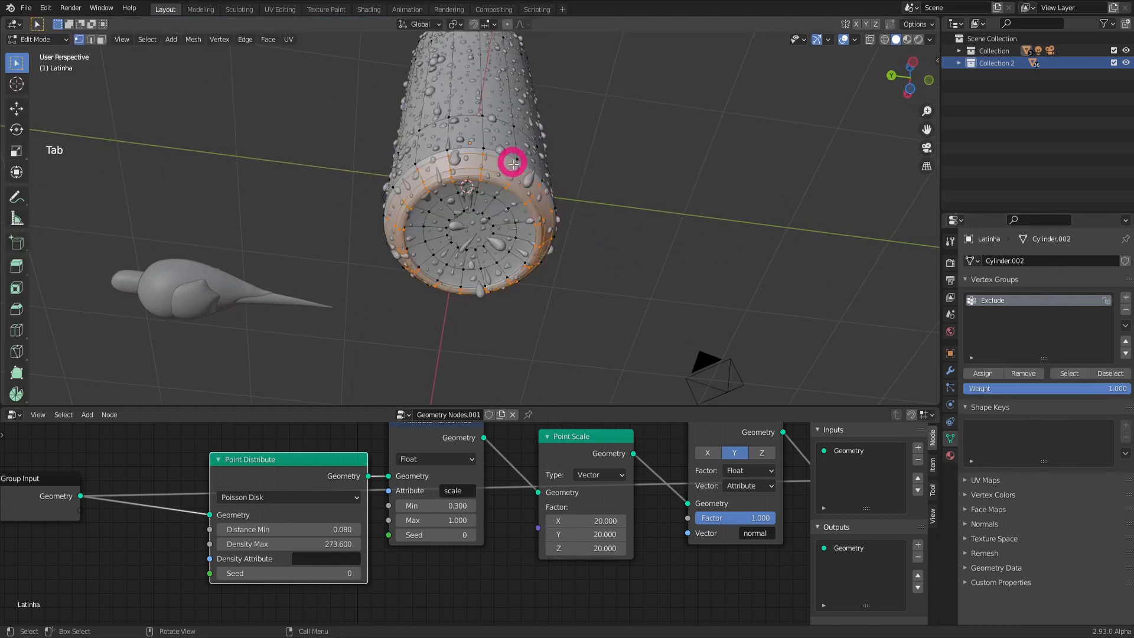
{"action": "middle_click_drag", "start_coordinate": [539, 128], "coordinate": [555, 147], "text": "shift"}
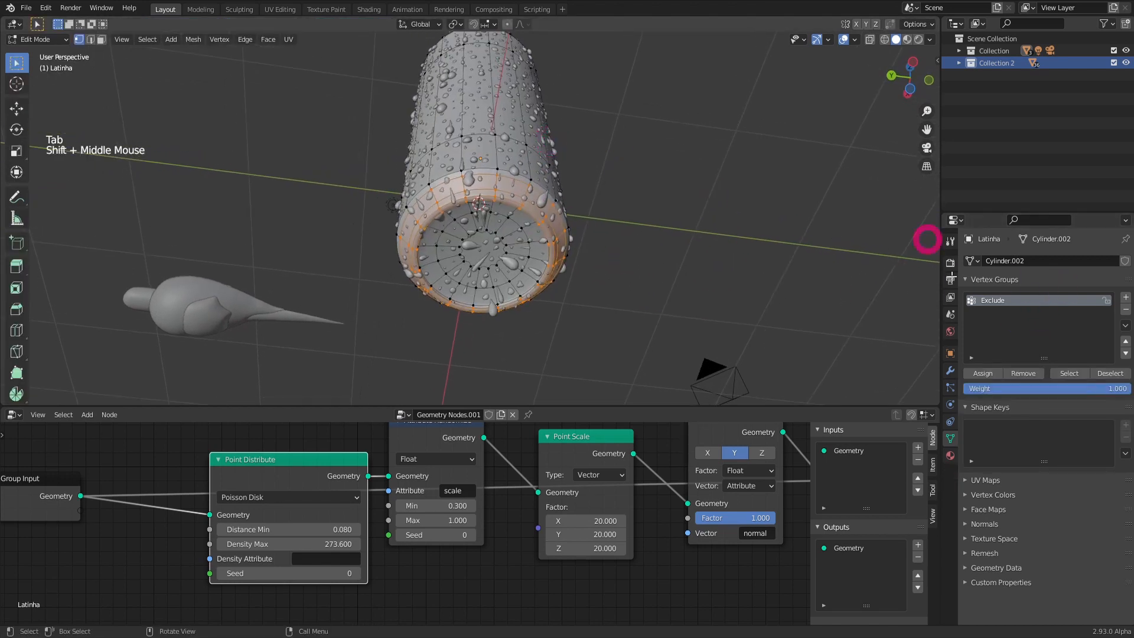
{"action": "key", "text": "alt+a"}
{"action": "left_click", "coordinate": [1069, 374]}
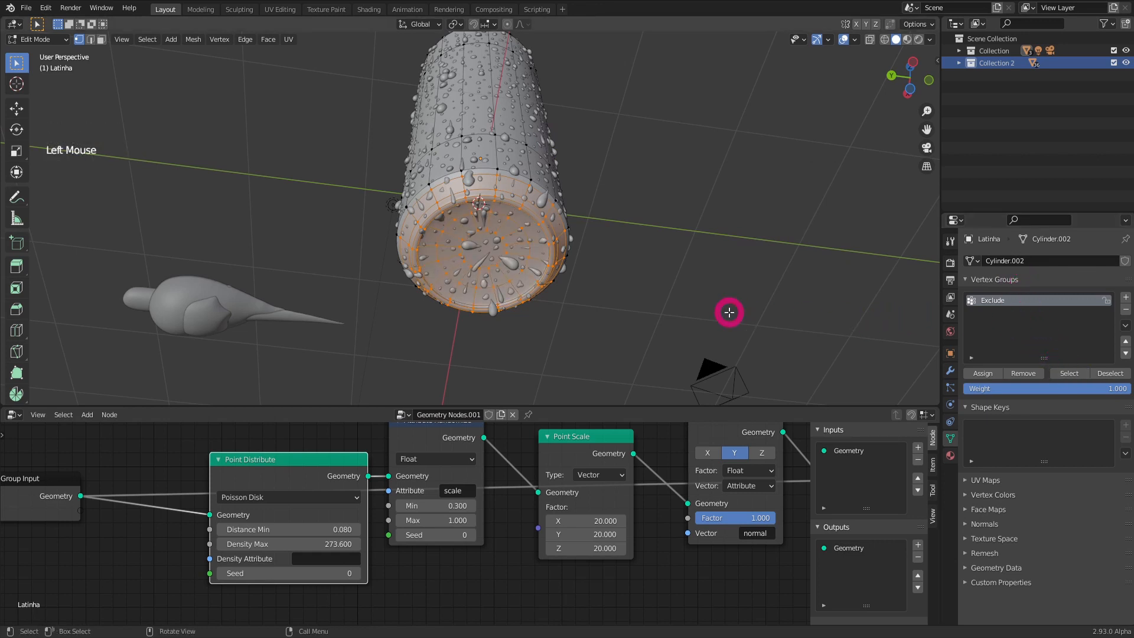
{"action": "key", "text": "ctrl+i"}
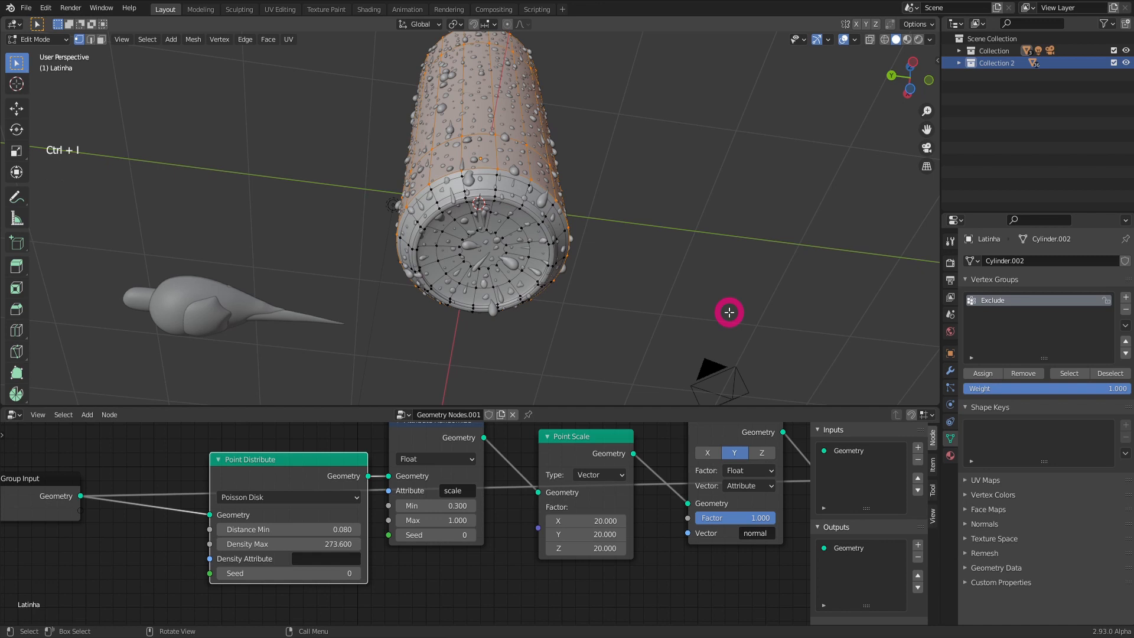
{"action": "left_click", "coordinate": [991, 374]}
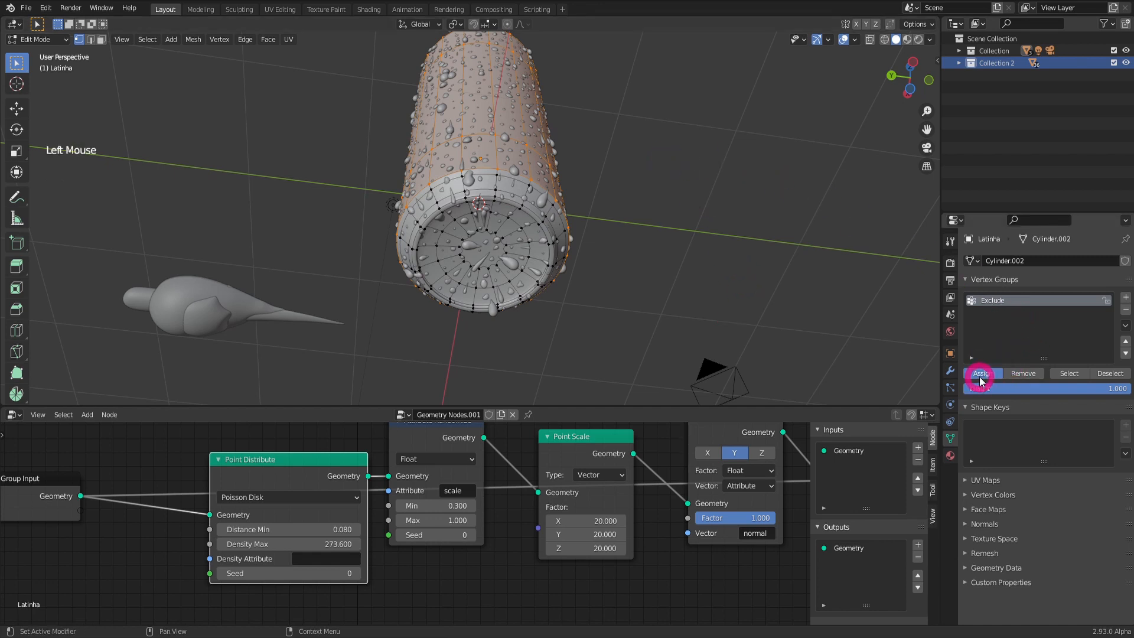
Invert the can's vertex selection to the base and lid and assign those vertices to the Exclude group with weight 0.
{"action": "middle_click_drag", "start_coordinate": [600, 228], "coordinate": [580, 285]}
{"action": "key", "text": "Tab"}
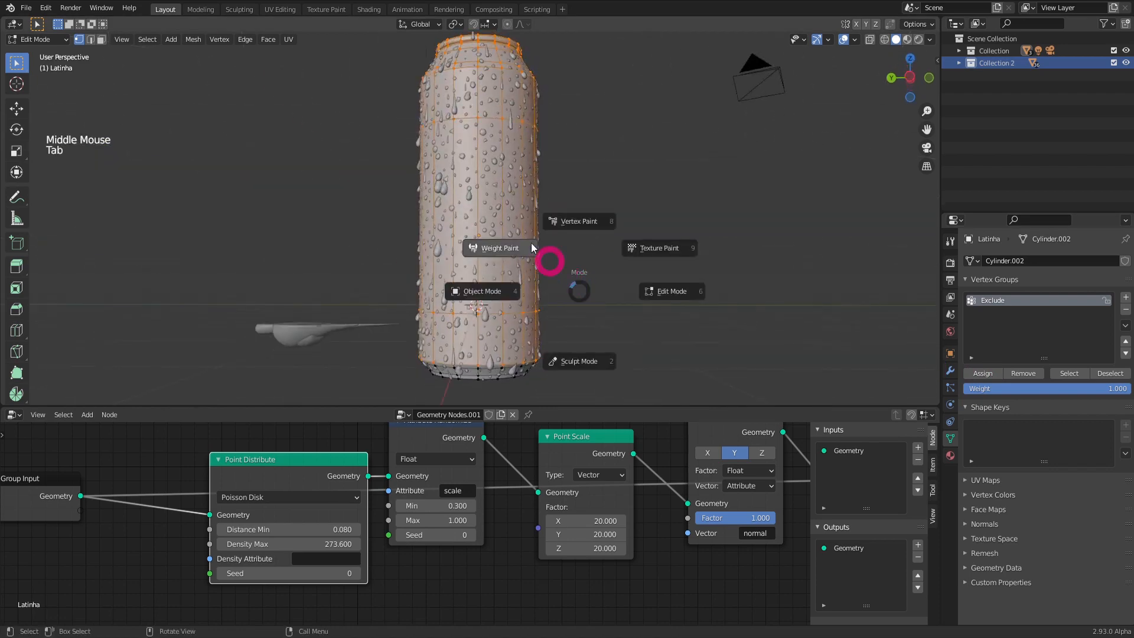
{"action": "middle_click_drag", "start_coordinate": [532, 253], "coordinate": [541, 210]}
{"action": "key", "text": "Tab"}
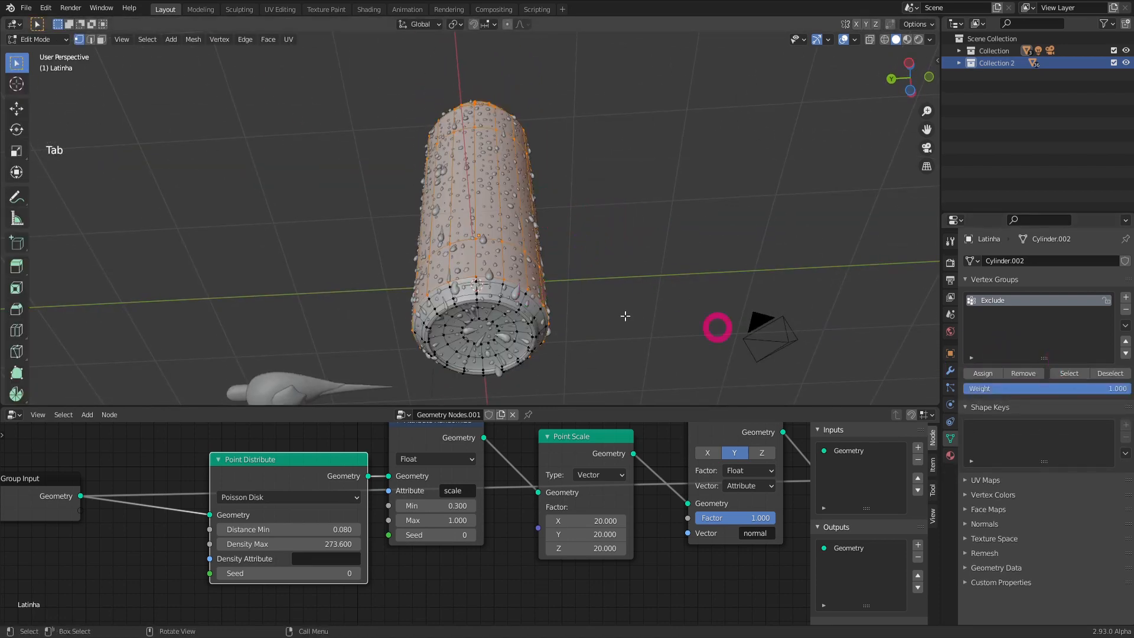
{"action": "key", "text": "ctrl+i"}
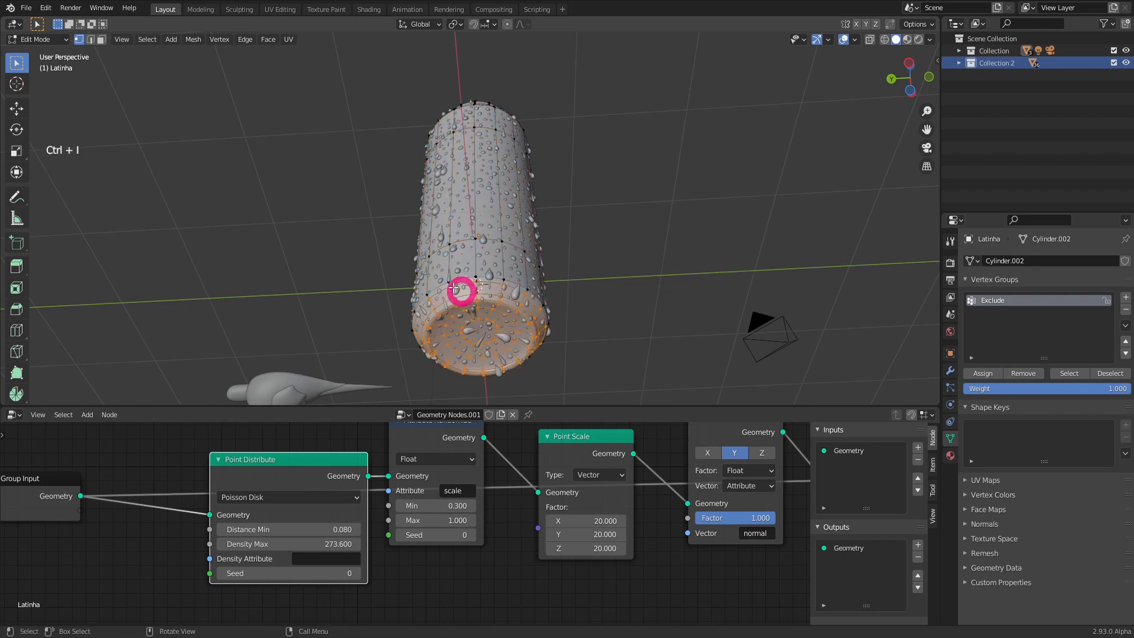
{"action": "left_click_drag", "start_coordinate": [1115, 388], "coordinate": [901, 411]}
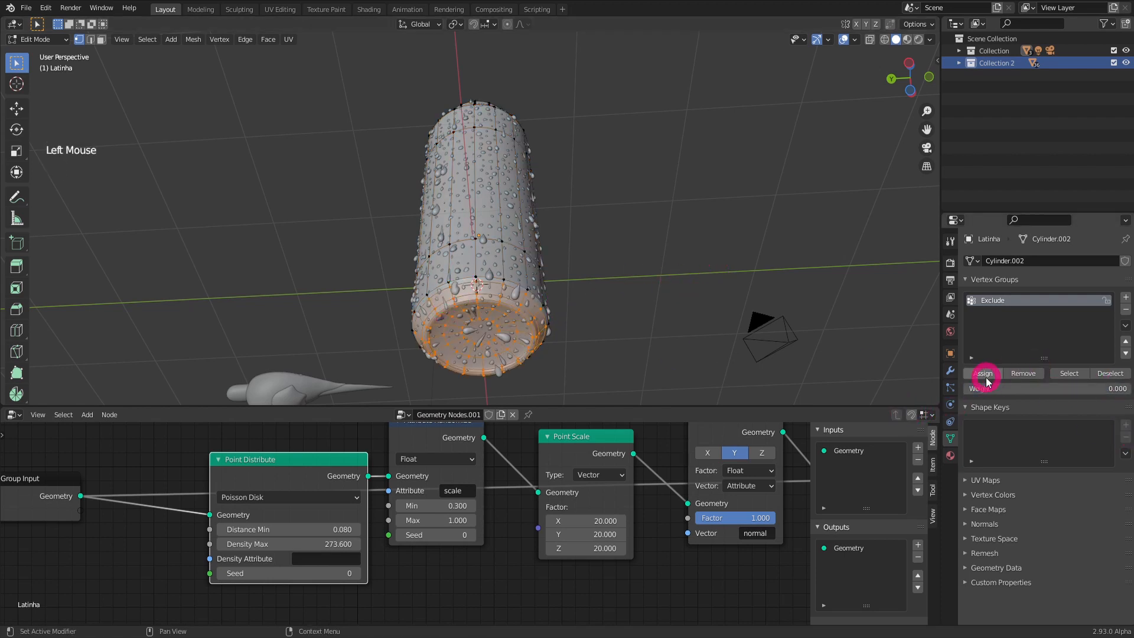
Examine the Exclude group's weights around the can in Weight Paint mode and return to Object Mode.
{"action": "key", "text": "Tab"}
{"action": "mouse_move", "coordinate": [646, 260]}
{"action": "middle_mouse_down"}
{"action": "mouse_move", "coordinate": [620, 271]}
{"action": "mouse_move", "coordinate": [605, 298]}
{"action": "mouse_move", "coordinate": [476, 324]}
{"action": "middle_mouse_up"}
{"action": "middle_click_drag", "start_coordinate": [451, 100], "coordinate": [537, 372]}
{"action": "middle_click_drag", "start_coordinate": [450, 325], "coordinate": [580, 348]}
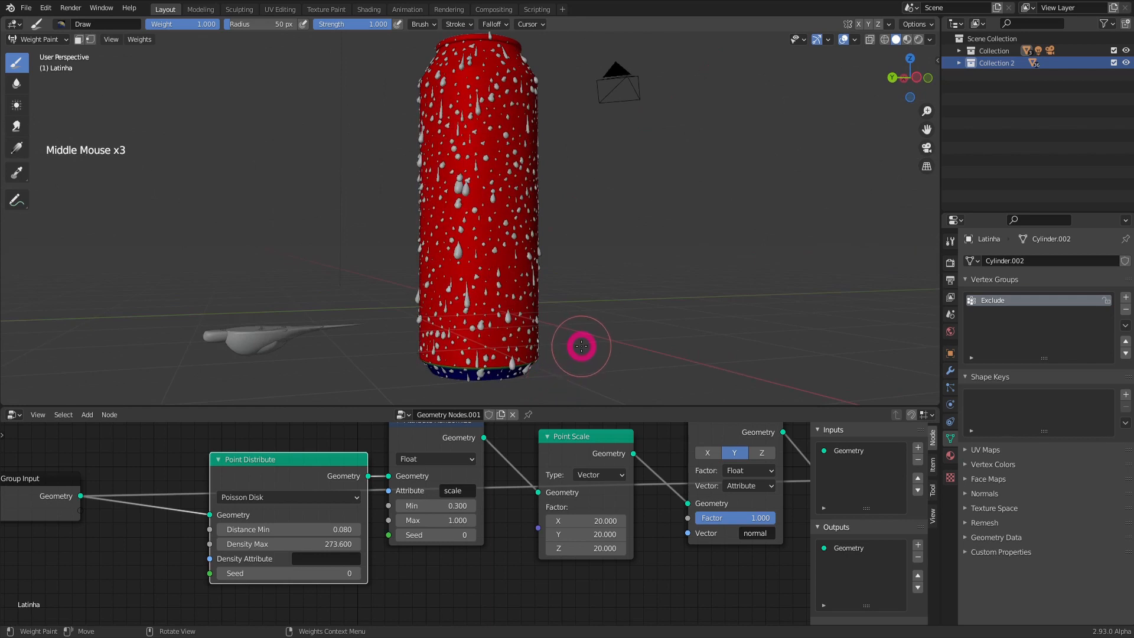
{"action": "key", "text": "Tab"}
{"action": "left_click", "coordinate": [505, 339]}
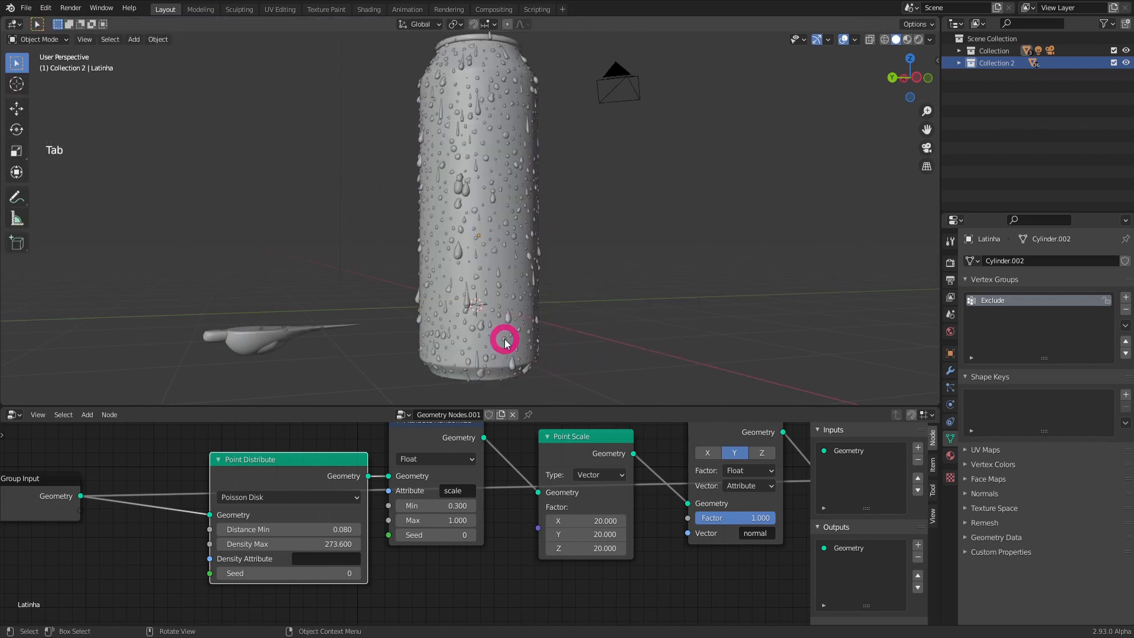
Set the Point Distribute node's Density Attribute to Exclude and check the drops near the can's base.
{"action": "left_click", "coordinate": [311, 561]}
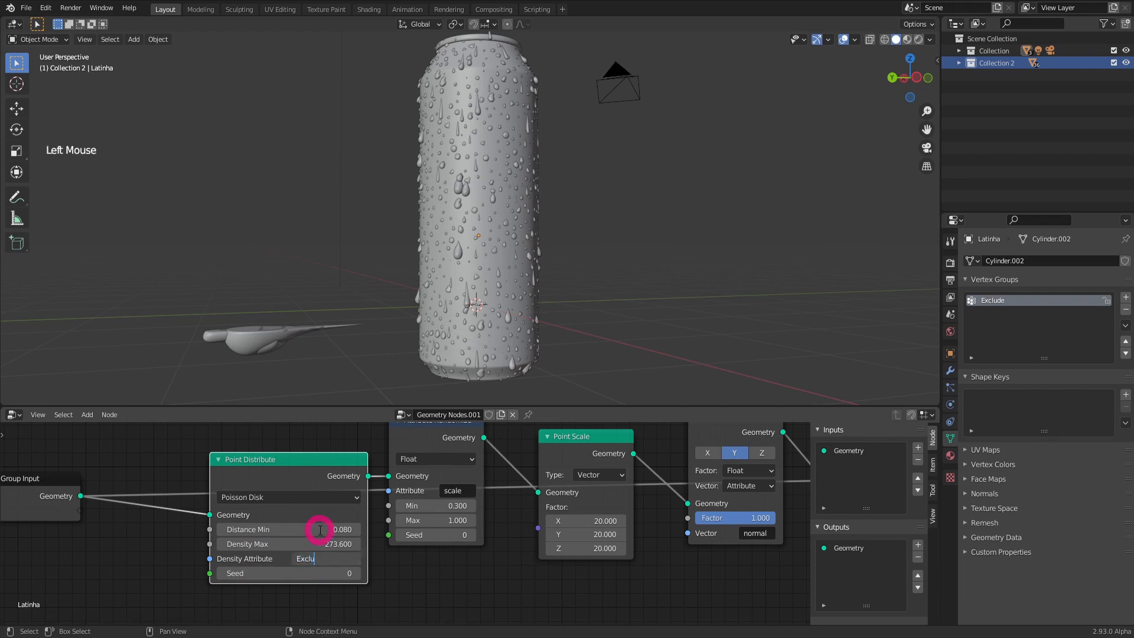
{"action": "left_click", "coordinate": [426, 590]}
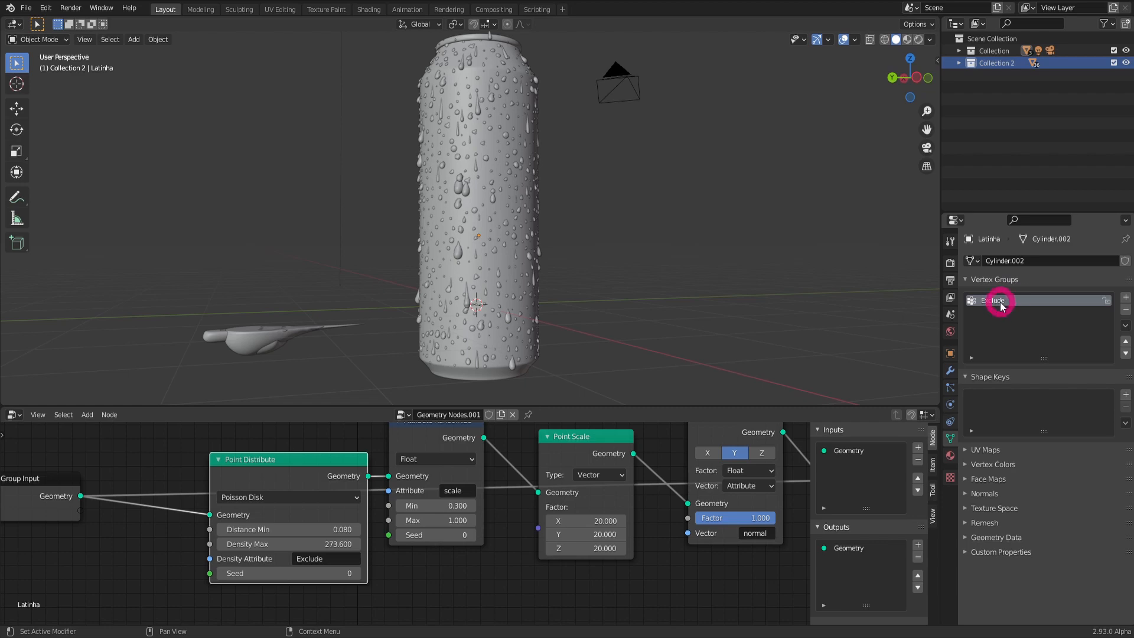
{"action": "middle_click_drag", "start_coordinate": [534, 369], "coordinate": [590, 283]}
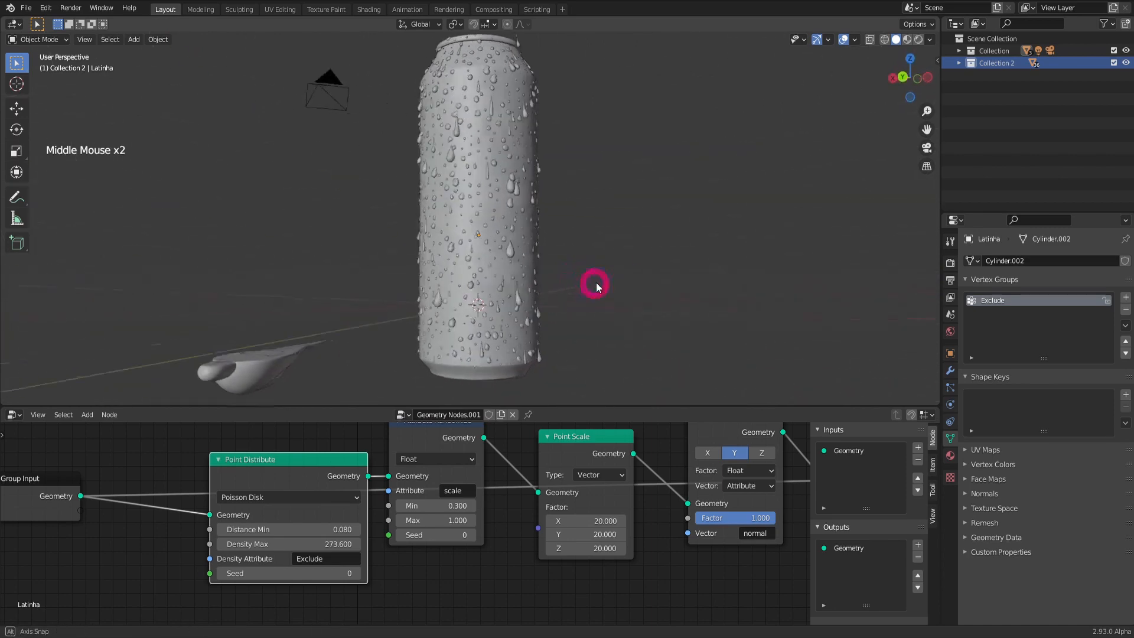
{"action": "scroll", "coordinate": [597, 354], "scroll_direction": "up", "scroll_amount": 3}
{"action": "middle_click_drag", "start_coordinate": [597, 354], "coordinate": [648, 248], "text": "shift"}
{"action": "scroll", "coordinate": [486, 308], "scroll_direction": "up", "scroll_amount": 3}
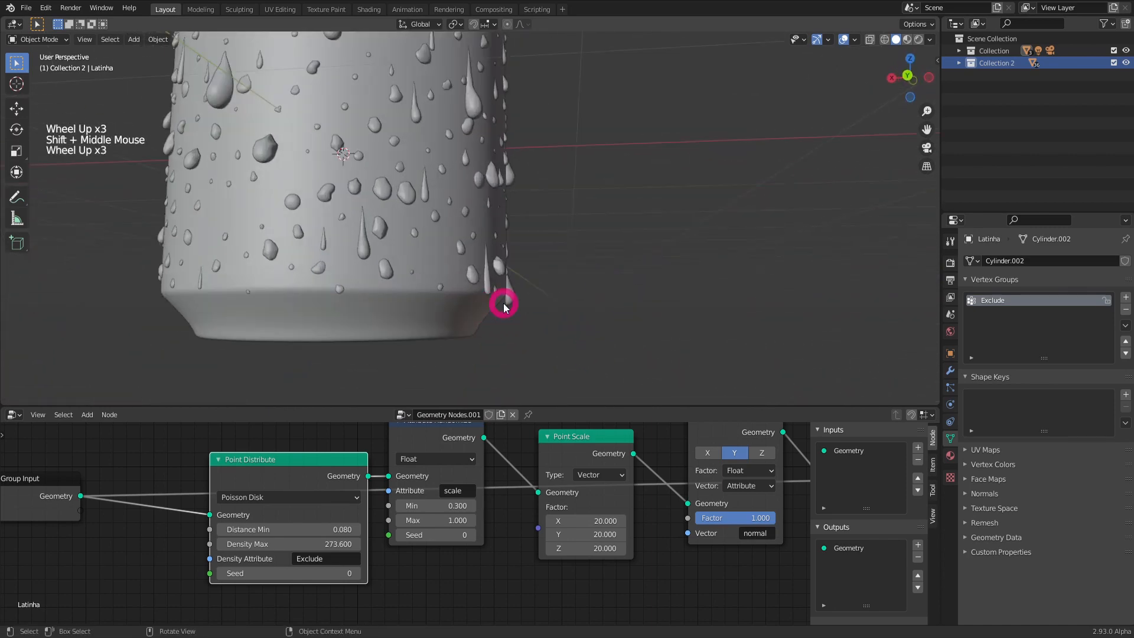
{"action": "scroll", "coordinate": [508, 308], "scroll_direction": "down", "scroll_amount": 5}
{"action": "mouse_move", "coordinate": [516, 308]}
{"action": "middle_mouse_down"}
{"action": "mouse_move", "coordinate": [583, 302]}
{"action": "mouse_move", "coordinate": [516, 304]}
{"action": "middle_mouse_up"}
Set the Point Instance node's Seed to 1 and check the drop arrangement around the can.
{"action": "scroll", "coordinate": [533, 532], "scroll_direction": "down", "scroll_amount": 4}
{"action": "middle_click_drag", "start_coordinate": [533, 532], "coordinate": [445, 587]}
{"action": "scroll", "coordinate": [641, 558], "scroll_direction": "up", "scroll_amount": 5}
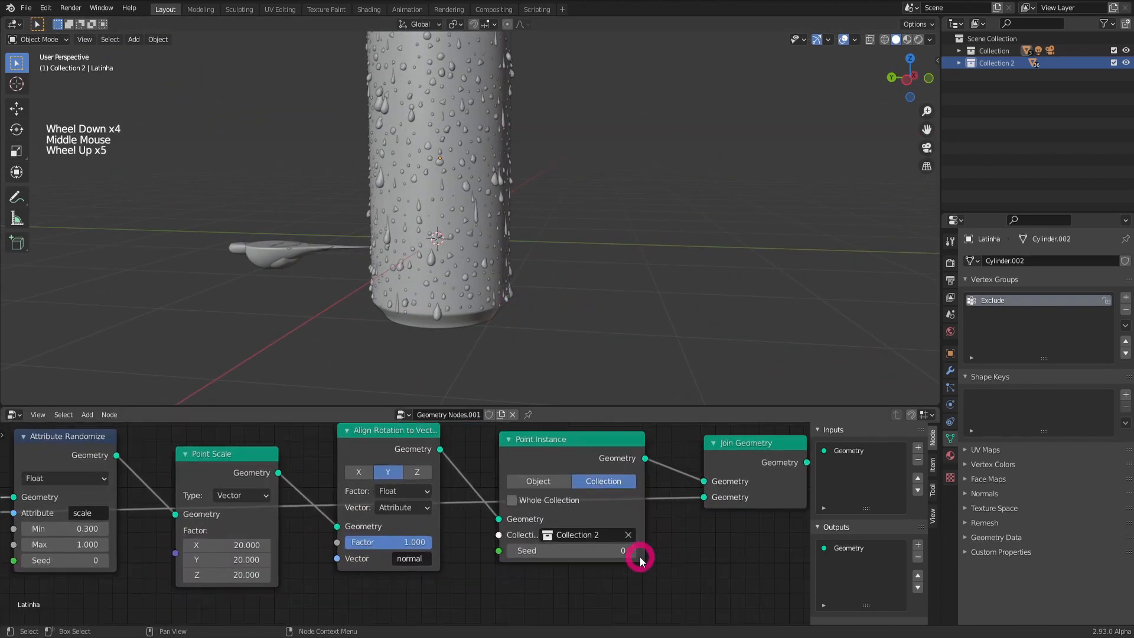
{"action": "left_click", "coordinate": [631, 551]}
{"action": "middle_click_drag", "start_coordinate": [444, 282], "coordinate": [583, 268]}
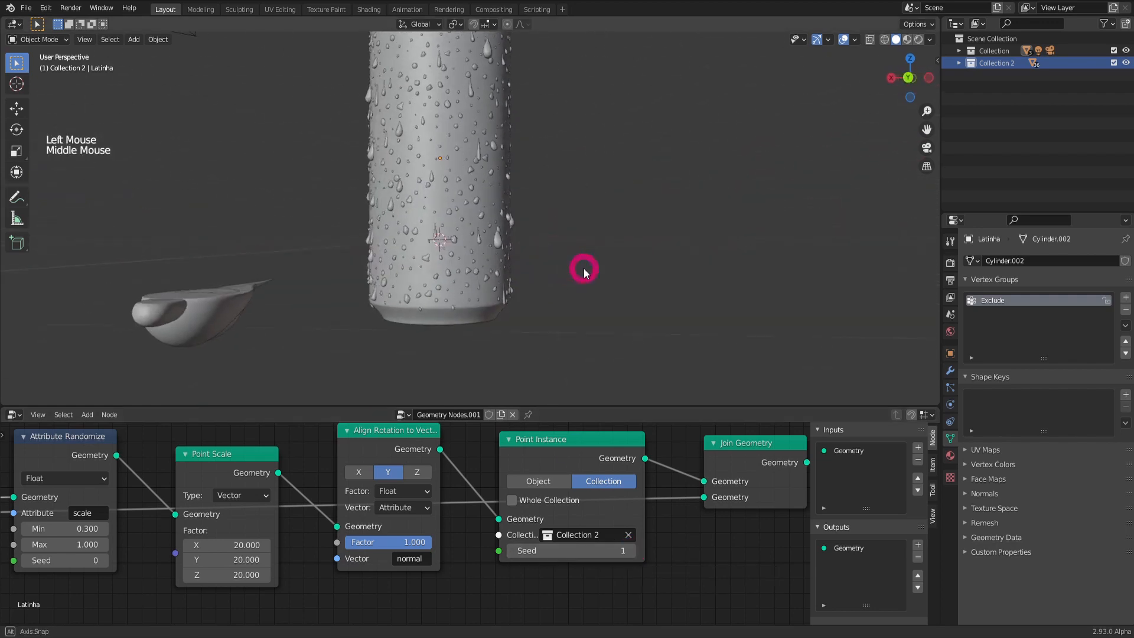
Set the Point Distribute node's Seed to 2.
{"action": "middle_click_drag", "start_coordinate": [101, 553], "coordinate": [316, 523]}
{"action": "scroll", "coordinate": [317, 565], "scroll_direction": "down", "scroll_amount": 3}
{"action": "left_click", "coordinate": [269, 553]}
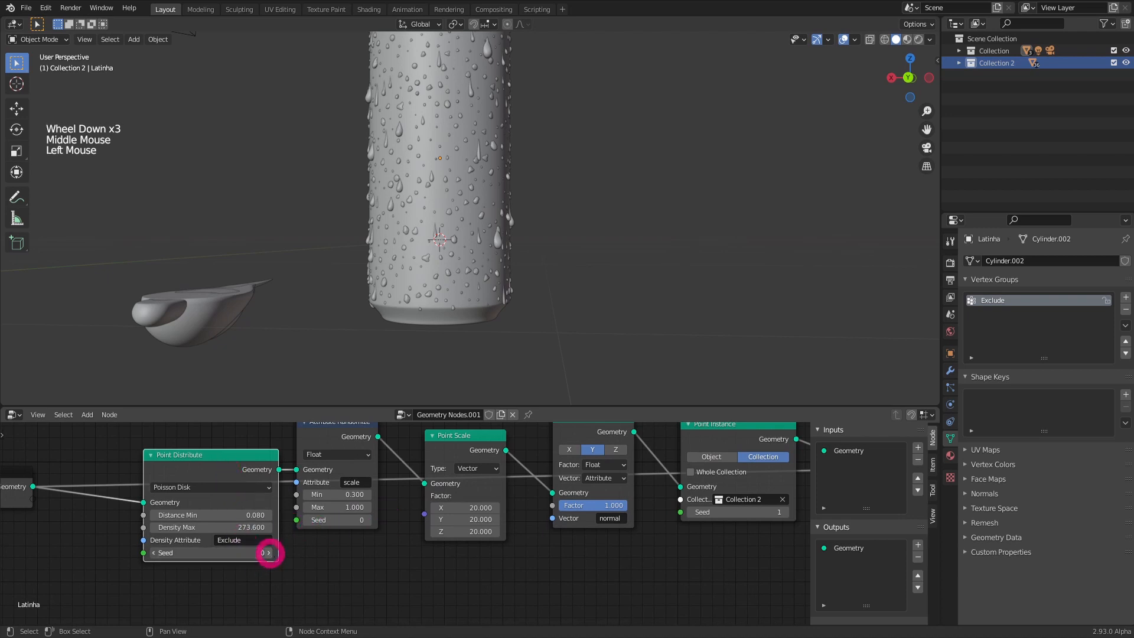
{"action": "left_click", "coordinate": [269, 552]}
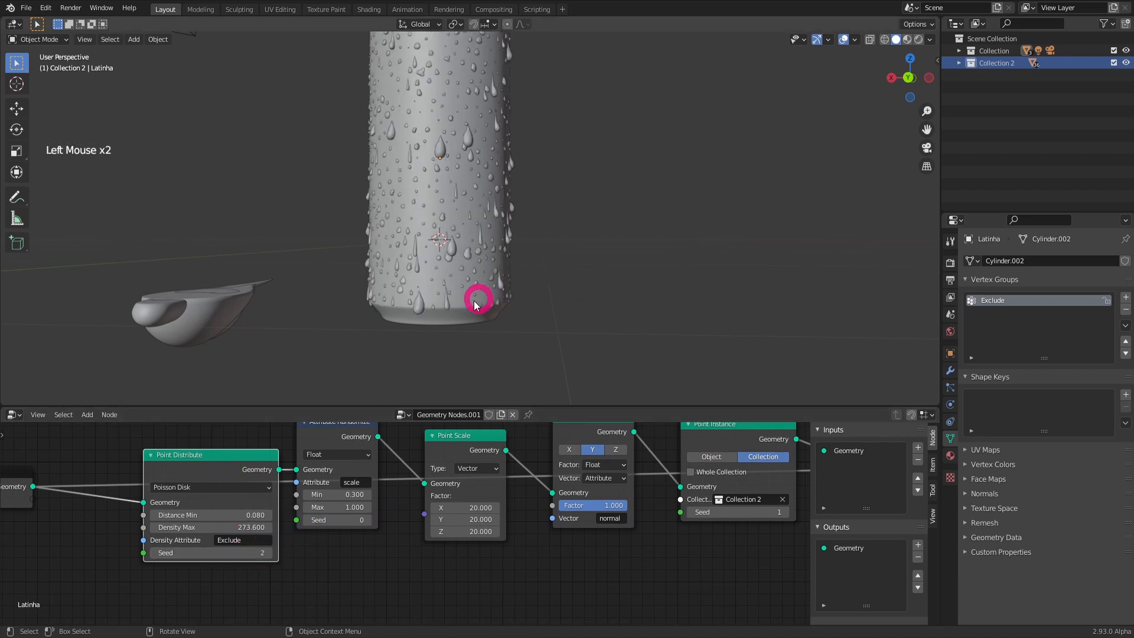
In Edit Mode, select the edge loop above the can's base, assign it to the Exclude group with weight 0, and return to Object Mode.
{"action": "key", "text": "Tab"}
{"action": "middle_click_drag", "start_coordinate": [522, 299], "coordinate": [468, 287]}
{"action": "left_click", "coordinate": [451, 286], "text": "alt"}
{"action": "left_click", "coordinate": [981, 327]}
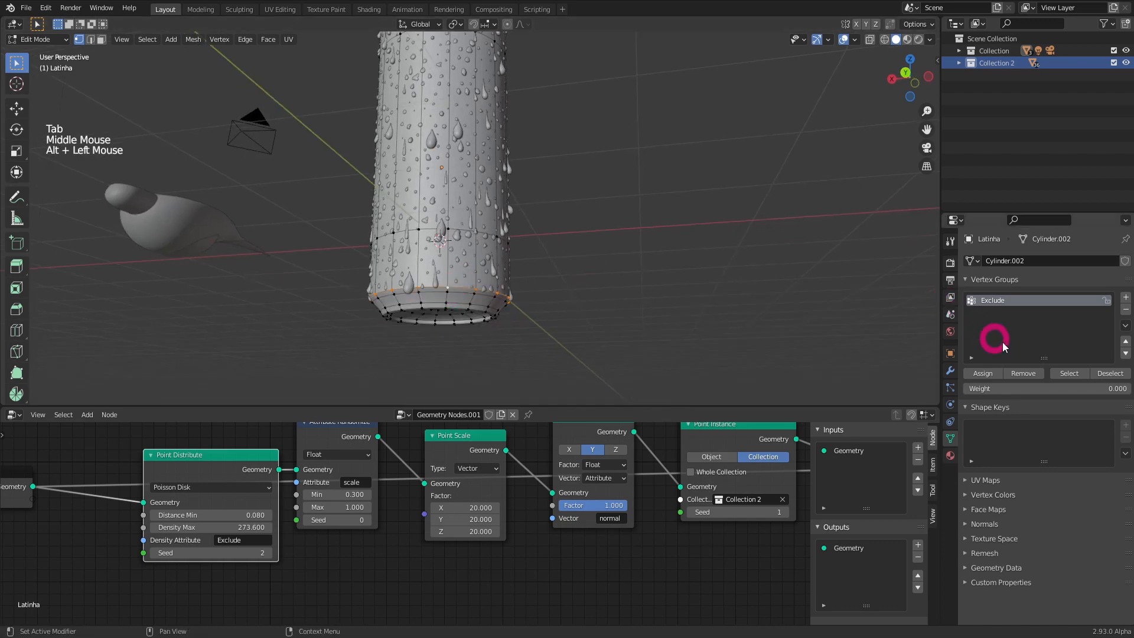
{"action": "left_click", "coordinate": [577, 293]}
{"action": "key", "text": "Tab"}
{"action": "middle_click_drag", "start_coordinate": [519, 286], "coordinate": [427, 290]}
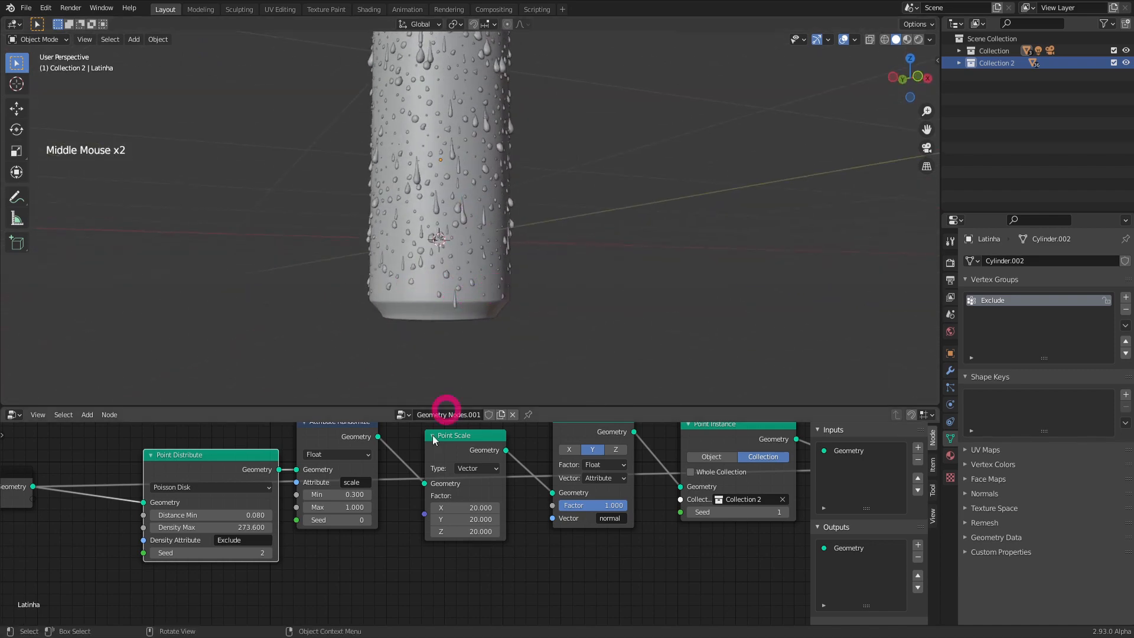
Set the Point Distribute node's Seed to 3 and check the drops on the can's base and lid.
{"action": "left_click", "coordinate": [269, 552]}
{"action": "middle_click_drag", "start_coordinate": [283, 367], "coordinate": [232, 311]}
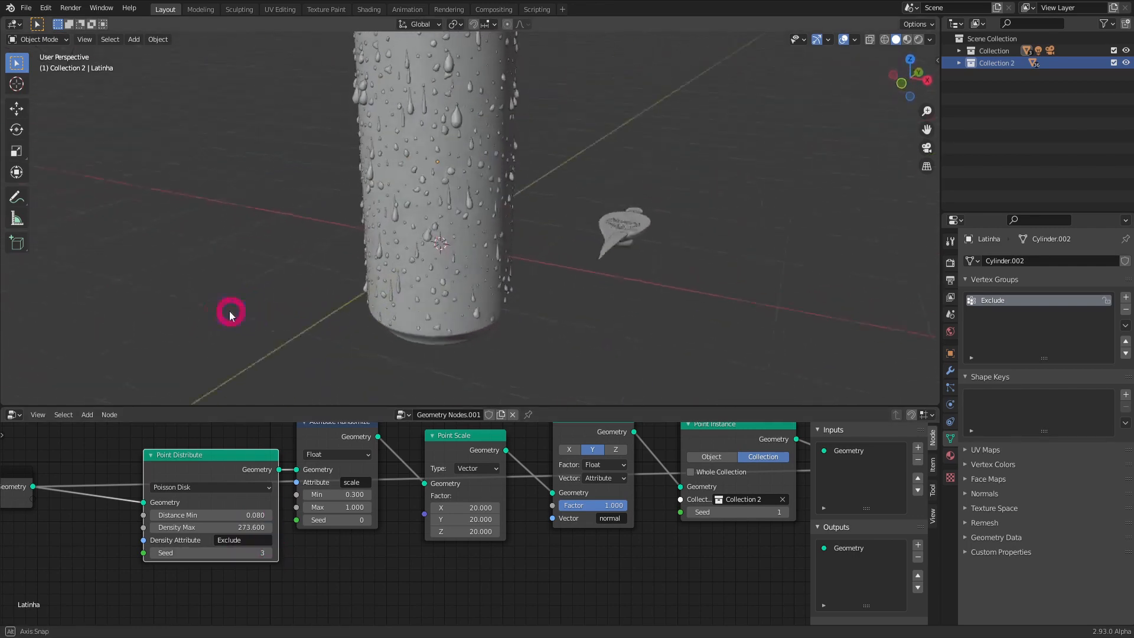
{"action": "scroll", "coordinate": [498, 189], "scroll_direction": "up", "scroll_amount": 1}
{"action": "scroll", "coordinate": [499, 189], "scroll_direction": "down", "scroll_amount": 4}
{"action": "middle_click_drag", "start_coordinate": [553, 184], "coordinate": [461, 233], "text": "shift"}
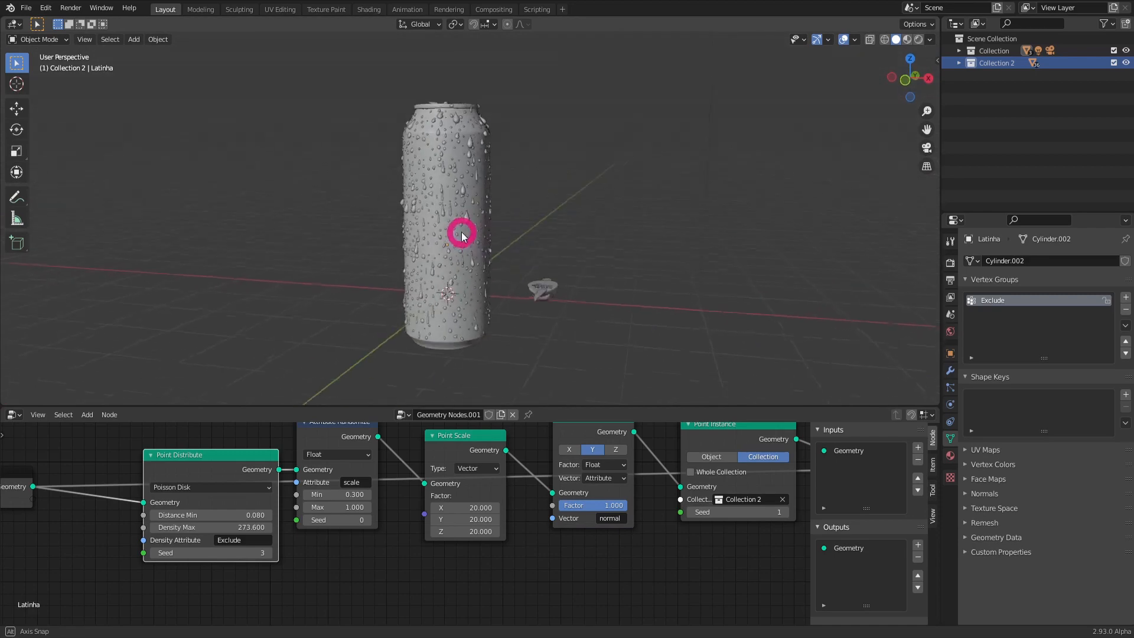
{"action": "scroll", "coordinate": [466, 136], "scroll_direction": "up", "scroll_amount": 4}
{"action": "middle_click_drag", "start_coordinate": [450, 84], "coordinate": [463, 189], "text": "shift"}
{"action": "middle_click_drag", "start_coordinate": [463, 189], "coordinate": [396, 186]}
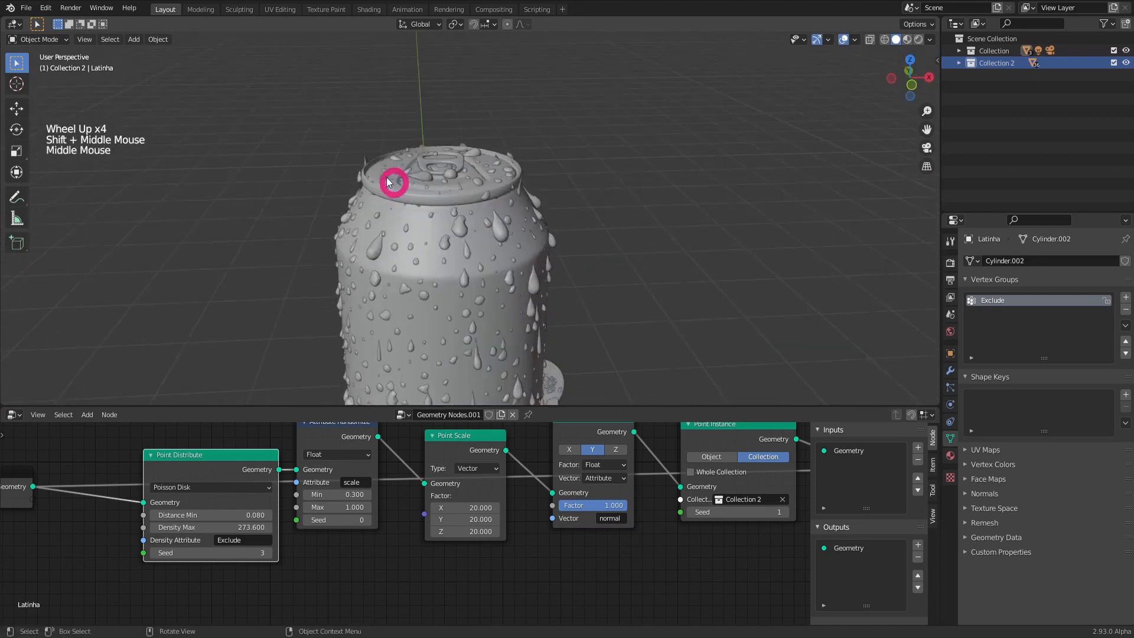
In Edit Mode with X-ray in front view, box-select the can's lid and rim vertices and assign them to Exclude with weight 0.
{"action": "left_click", "coordinate": [471, 190]}
{"action": "key", "text": "Tab"}
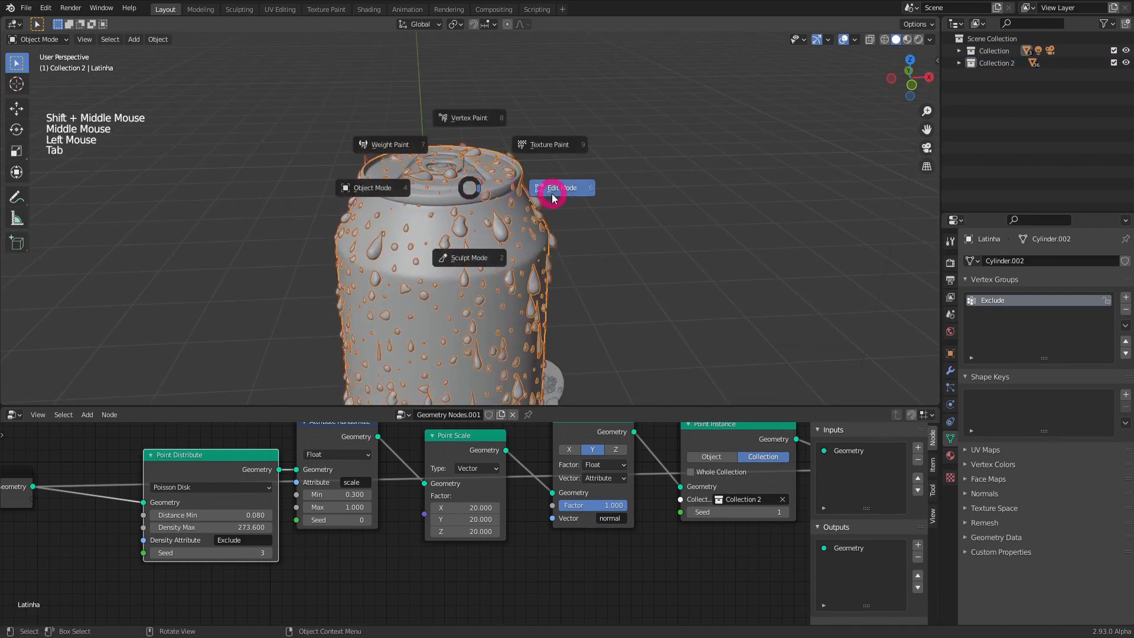
{"action": "middle_click_drag", "start_coordinate": [524, 183], "coordinate": [488, 157]}
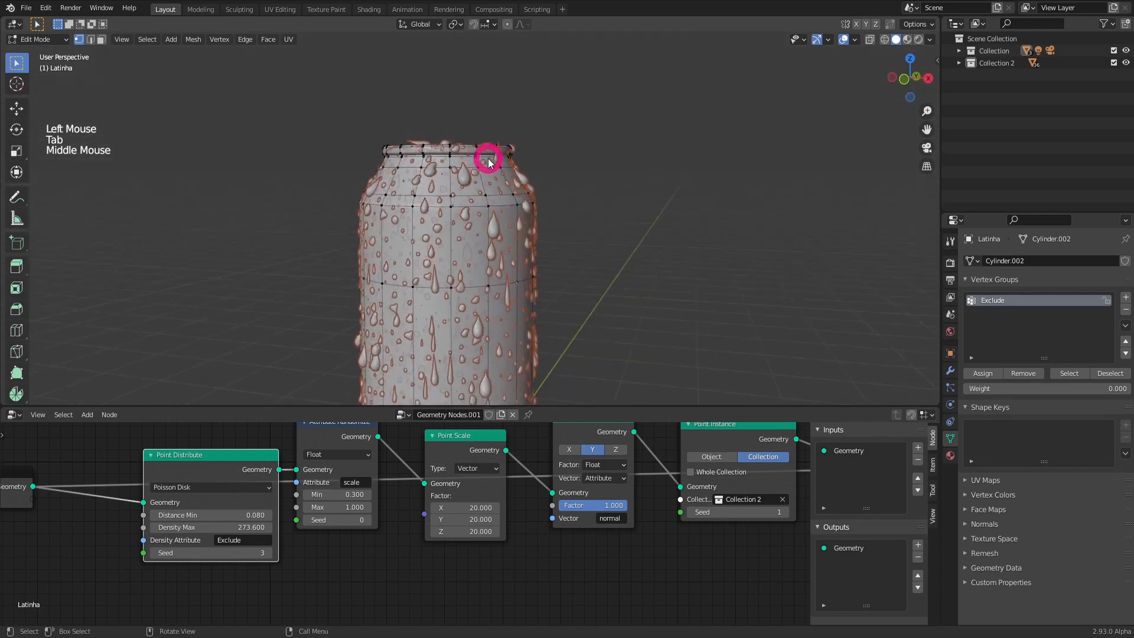
{"action": "key", "text": "grave"}
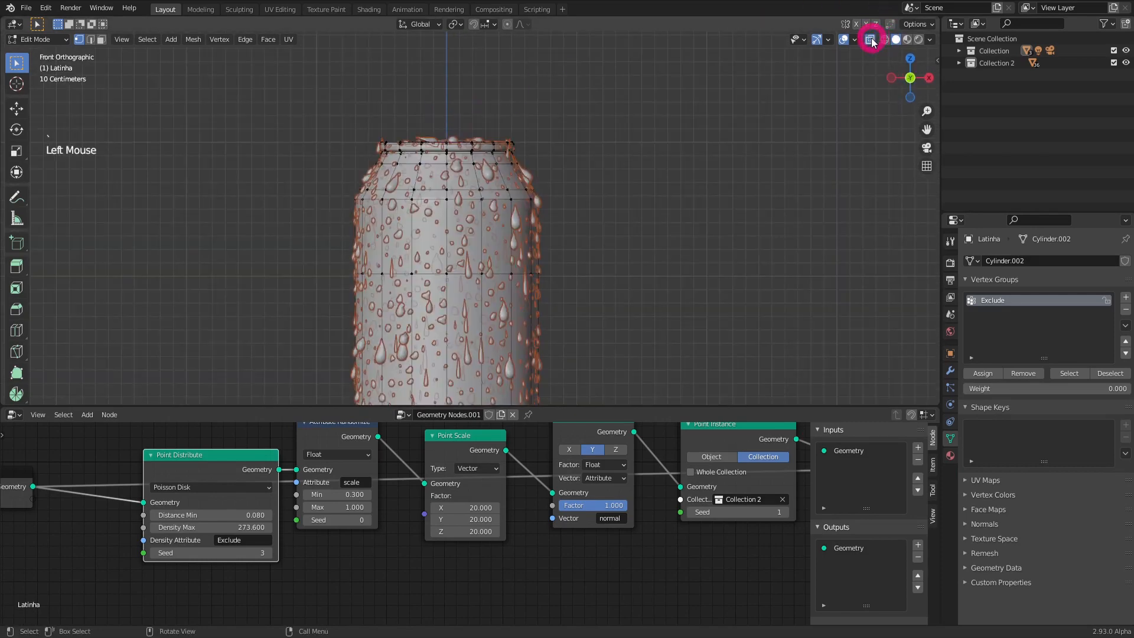
{"action": "left_click", "coordinate": [870, 39]}
{"action": "key", "text": "b"}
{"action": "left_click_drag", "start_coordinate": [332, 82], "coordinate": [551, 154]}
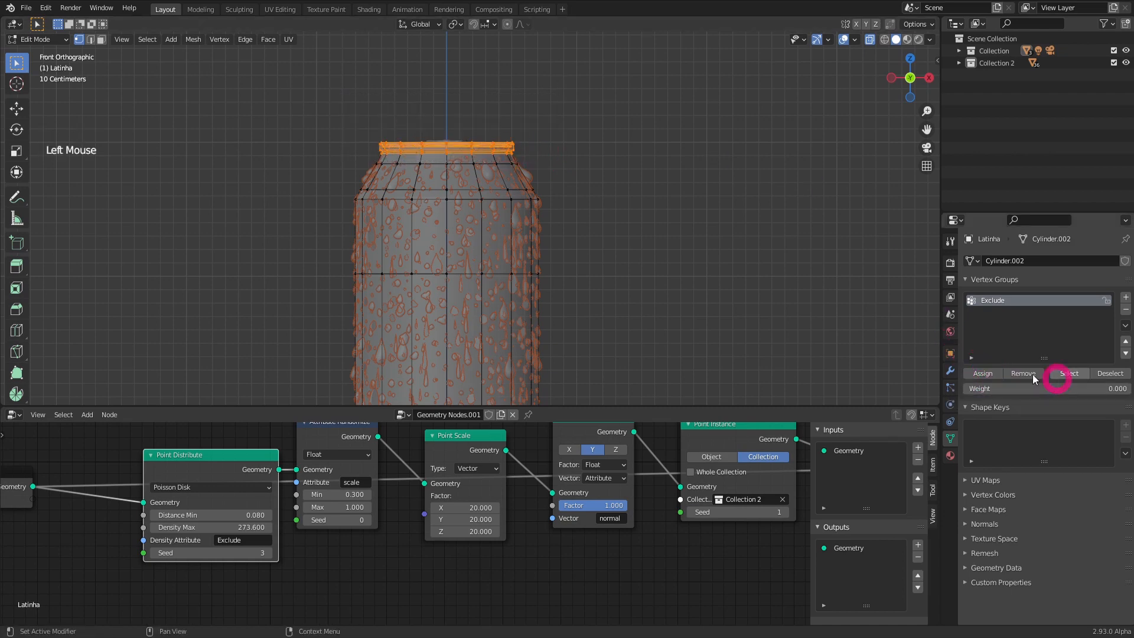
{"action": "key", "text": "Tab"}
Turn off X-ray, deselect everything and check the drops around the can's lid.
{"action": "scroll", "coordinate": [477, 216], "scroll_direction": "down", "scroll_amount": 4}
{"action": "middle_click_drag", "start_coordinate": [477, 216], "coordinate": [521, 228]}
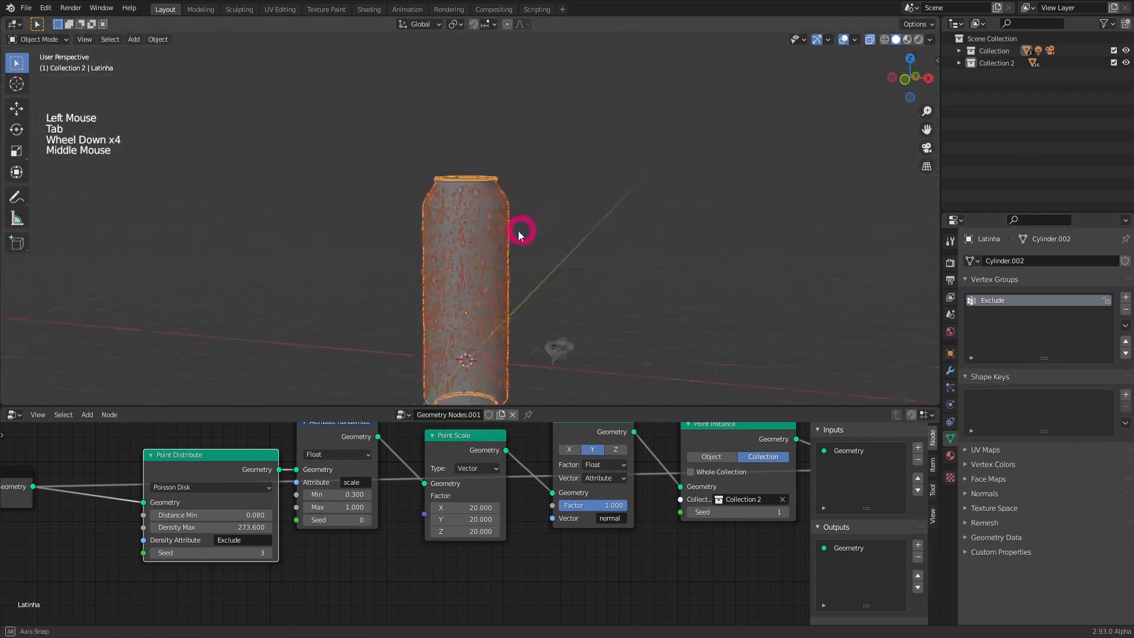
{"action": "left_click", "coordinate": [845, 42]}
{"action": "key", "text": "alt+a"}
{"action": "middle_click_drag", "start_coordinate": [463, 183], "coordinate": [499, 179], "text": "shift"}
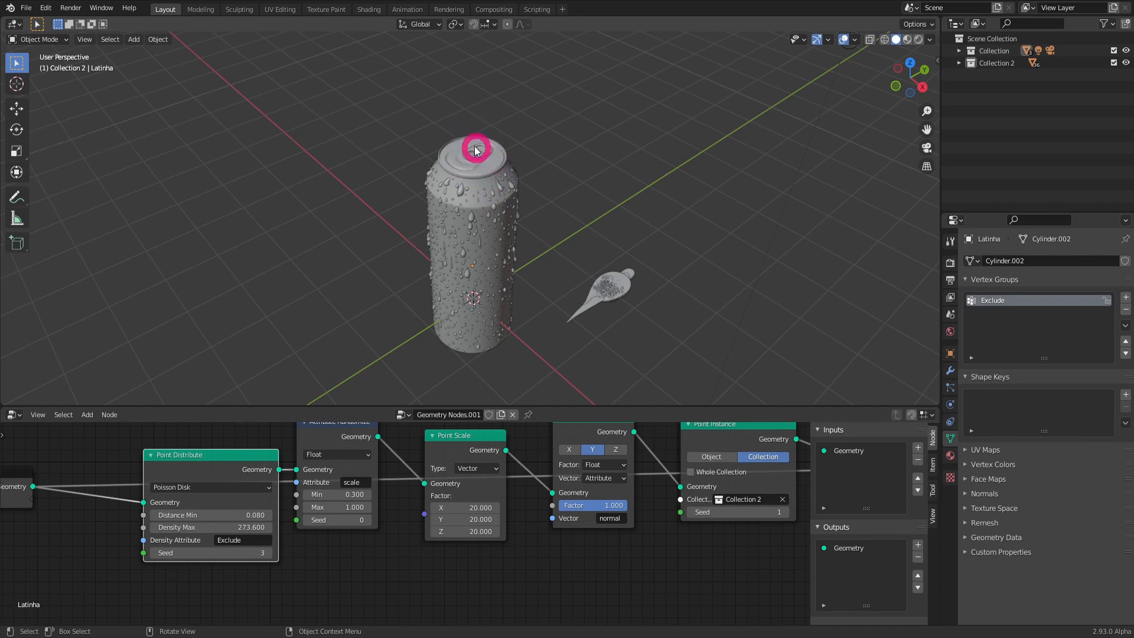
{"action": "middle_click_drag", "start_coordinate": [459, 181], "coordinate": [469, 264]}
Hide the node editor's sidebar to make room for the whole node tree.
{"action": "scroll", "coordinate": [509, 518], "scroll_direction": "down", "scroll_amount": 8}
{"action": "middle_click_drag", "start_coordinate": [509, 519], "coordinate": [843, 516]}
{"action": "key", "text": "n"}
{"action": "scroll", "coordinate": [558, 531], "scroll_direction": "up", "scroll_amount": 3}
{"action": "scroll", "coordinate": [557, 531], "scroll_direction": "up", "scroll_amount": 1}
{"action": "left_click", "coordinate": [848, 496]}
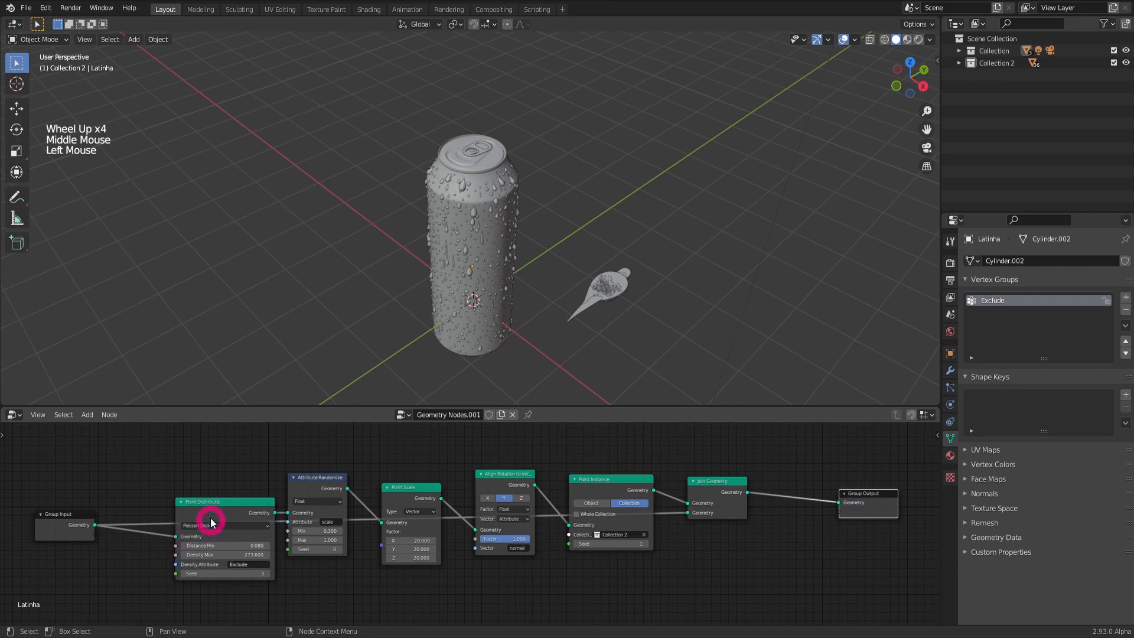
Duplicate the Point Distribute node above the original and link the Group Input's Geometry output to the copy's Seed input.
{"action": "middle_click_drag", "start_coordinate": [226, 513], "coordinate": [243, 534]}
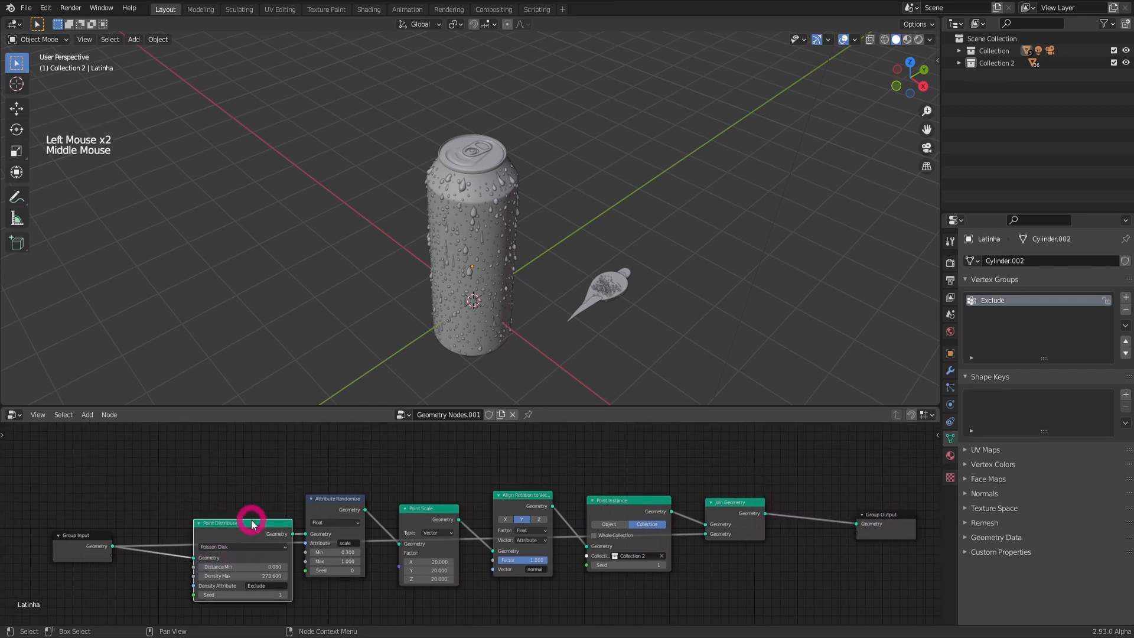
{"action": "key", "text": "shift+d"}
{"action": "left_click", "coordinate": [187, 504]}
{"action": "left_click_drag", "start_coordinate": [108, 550], "coordinate": [209, 505]}
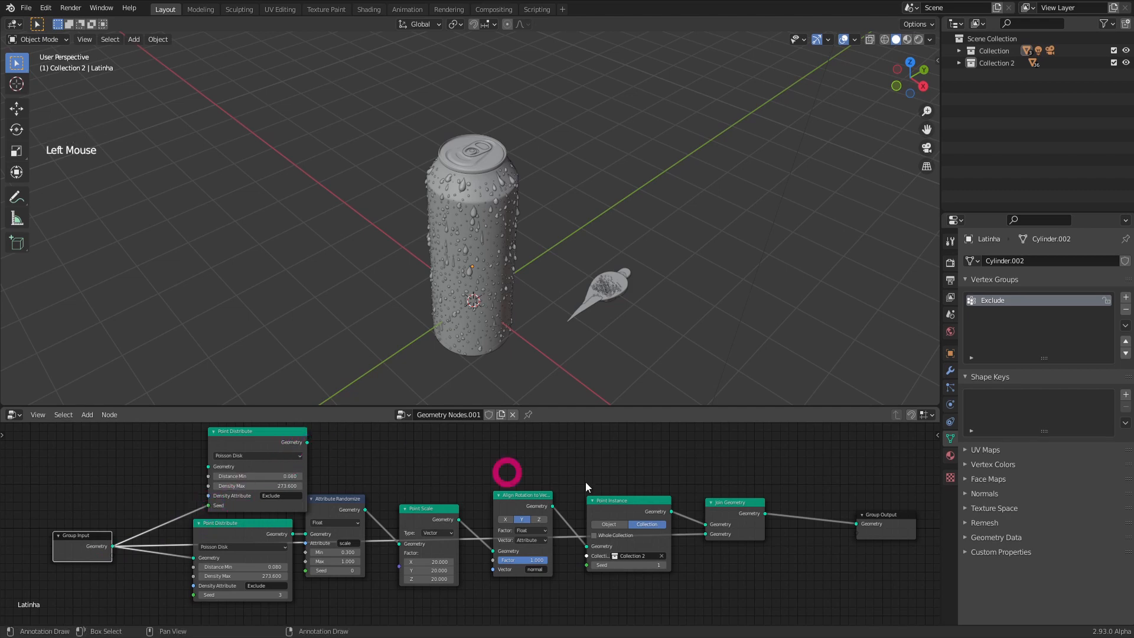
{"action": "left_click", "coordinate": [742, 509]}
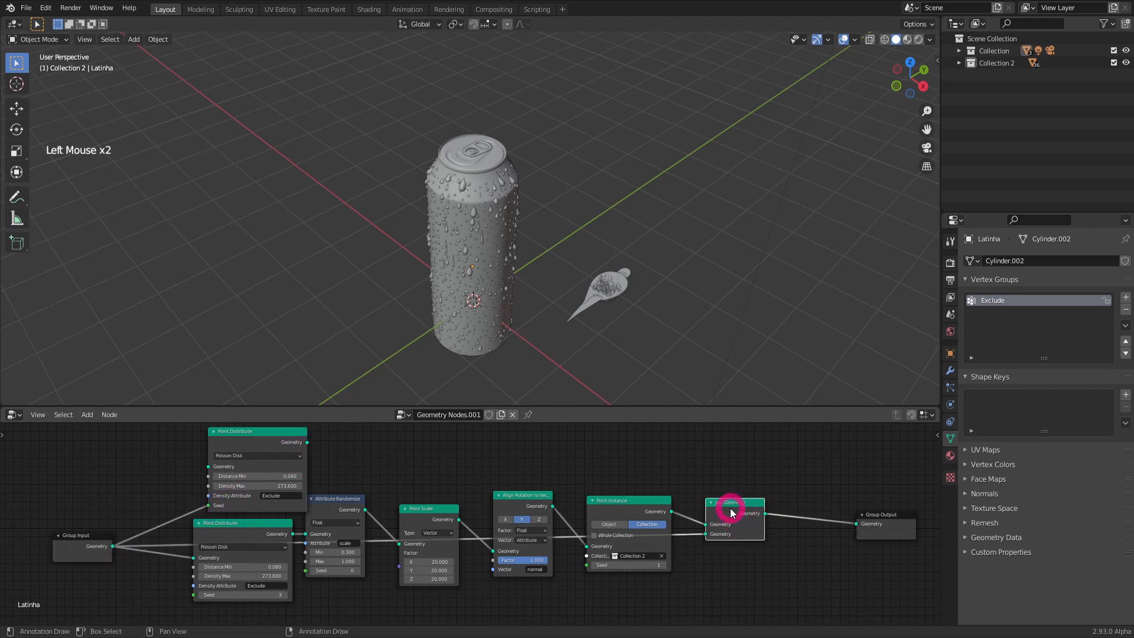
{"action": "scroll", "coordinate": [731, 511], "scroll_direction": "up", "scroll_amount": 2}
{"action": "middle_click_drag", "start_coordinate": [790, 520], "coordinate": [679, 532]}
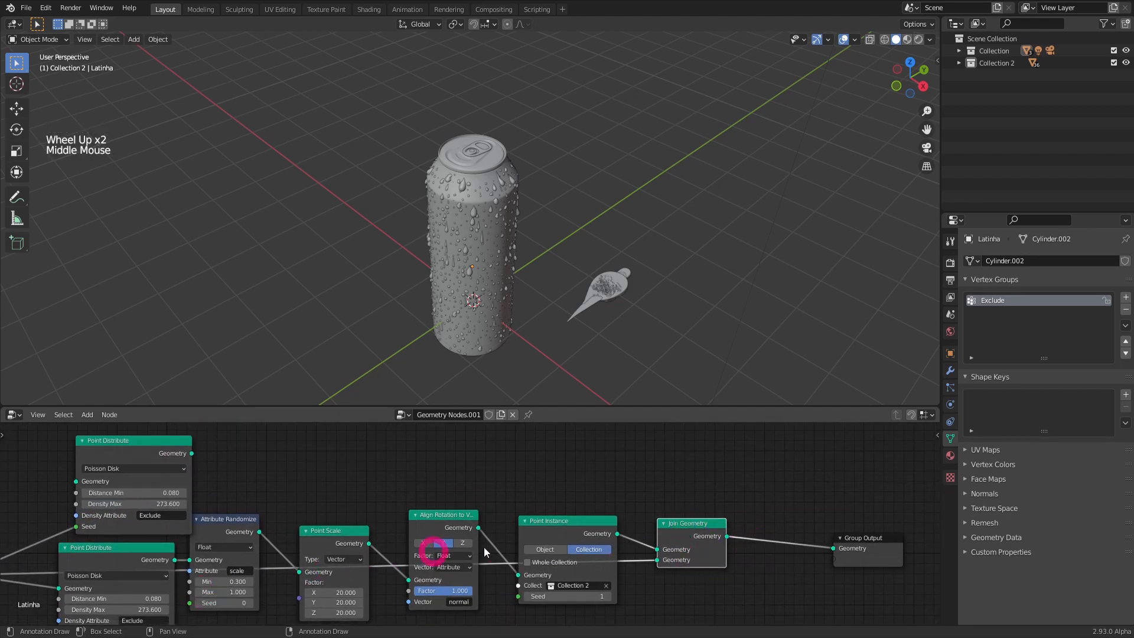
{"action": "key", "text": "shift+d"}
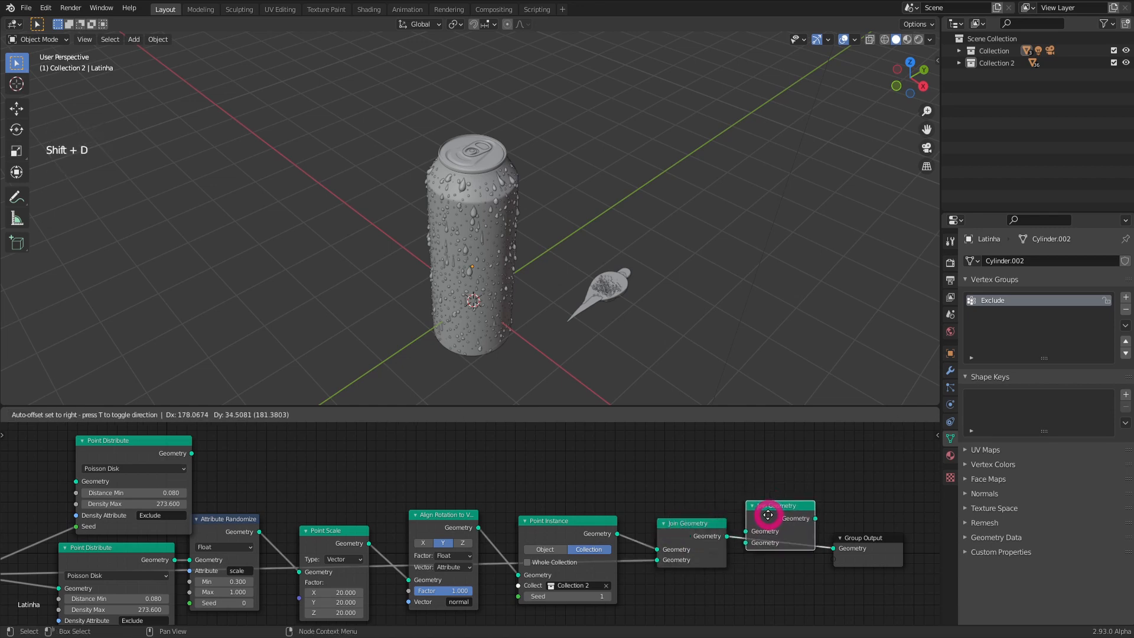
{"action": "left_click", "coordinate": [686, 478]}
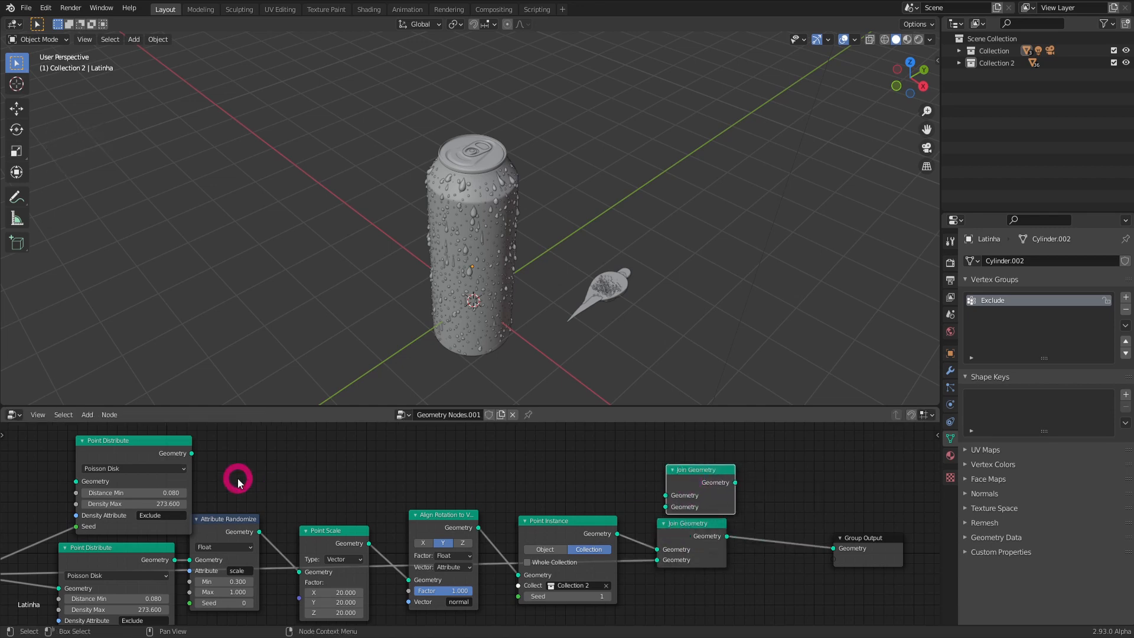
{"action": "key", "text": "x"}
Link the duplicated Point Distribute node's Geometry output to Join Geometry's lower input and move the copy below the original.
{"action": "scroll", "coordinate": [632, 488], "scroll_direction": "down", "scroll_amount": 2}
{"action": "middle_click_drag", "start_coordinate": [632, 489], "coordinate": [572, 463]}
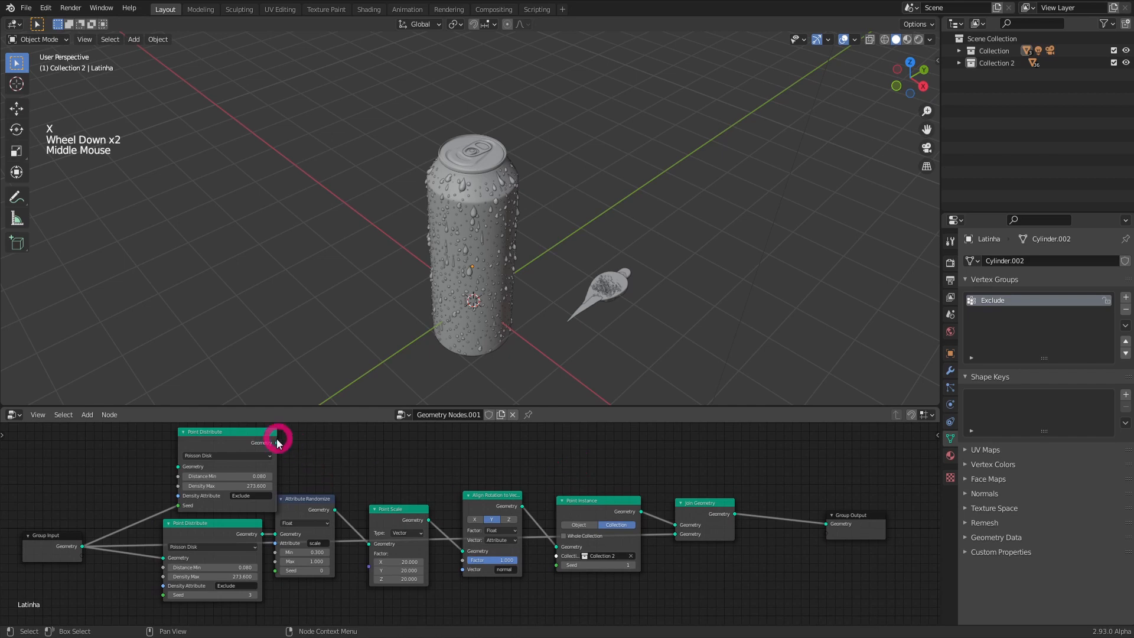
{"action": "left_click_drag", "start_coordinate": [276, 443], "coordinate": [680, 528]}
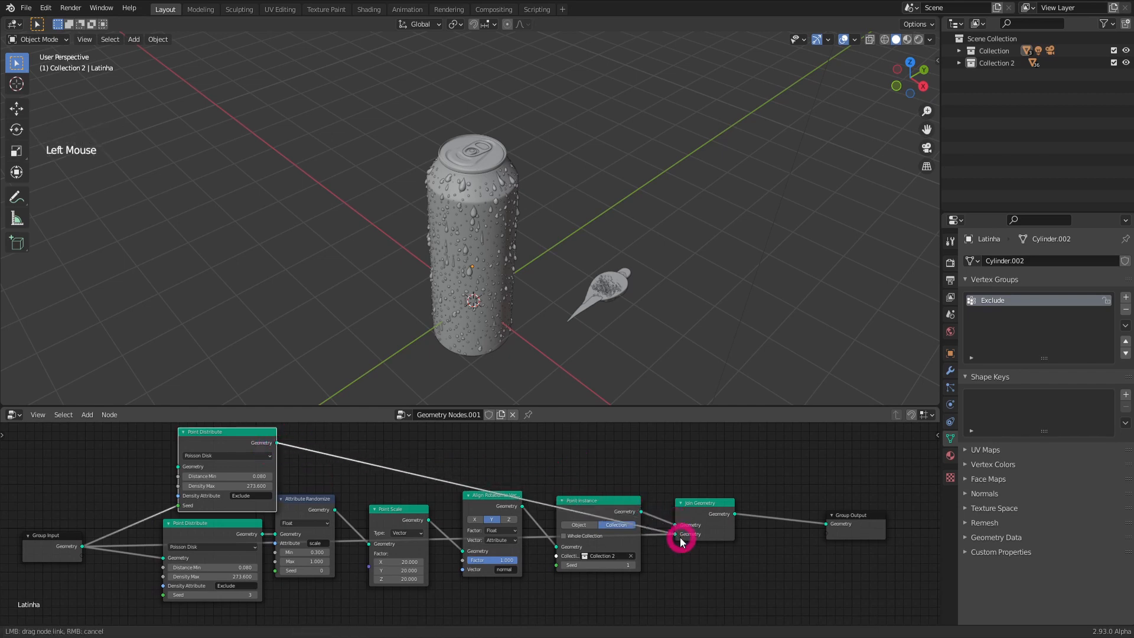
{"action": "scroll", "coordinate": [261, 475], "scroll_direction": "down", "scroll_amount": 2}
{"action": "middle_click_drag", "start_coordinate": [261, 475], "coordinate": [326, 465]}
{"action": "left_click_drag", "start_coordinate": [304, 437], "coordinate": [286, 601]}
{"action": "middle_click_drag", "start_coordinate": [398, 548], "coordinate": [360, 509]}
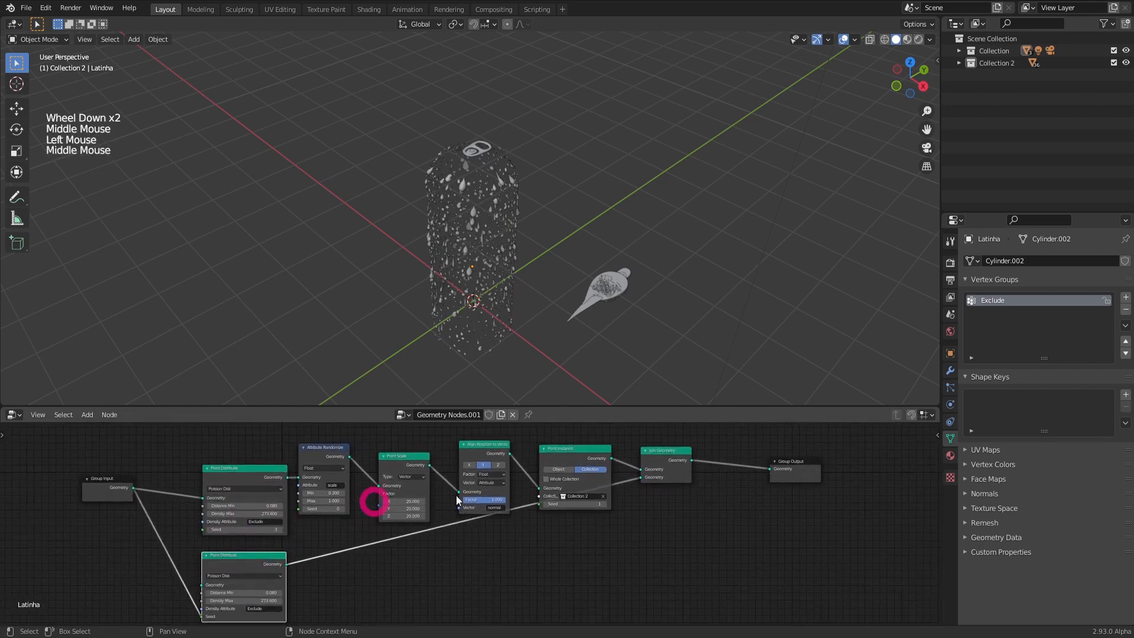
Tidy the node tree: lower Join Geometry, raise the original node chain, and reposition the duplicated Point Distribute and Group Output nodes.
{"action": "left_click_drag", "start_coordinate": [678, 455], "coordinate": [709, 508]}
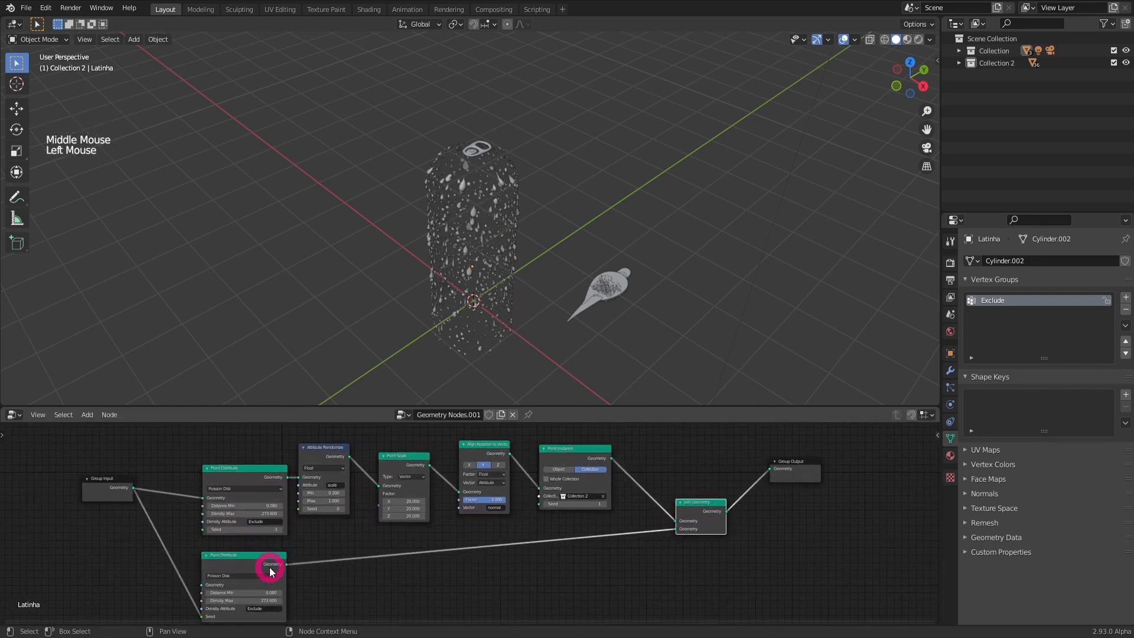
{"action": "left_click_drag", "start_coordinate": [190, 441], "coordinate": [614, 509]}
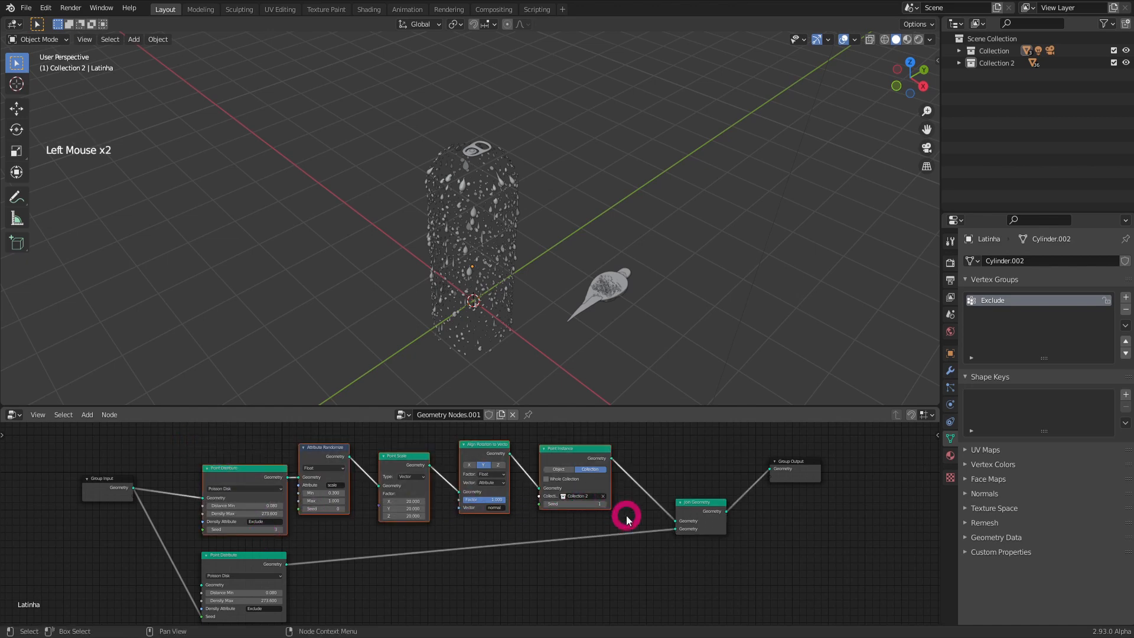
{"action": "key", "text": "g"}
{"action": "left_click", "coordinate": [605, 495]}
{"action": "left_click_drag", "start_coordinate": [234, 578], "coordinate": [240, 564]}
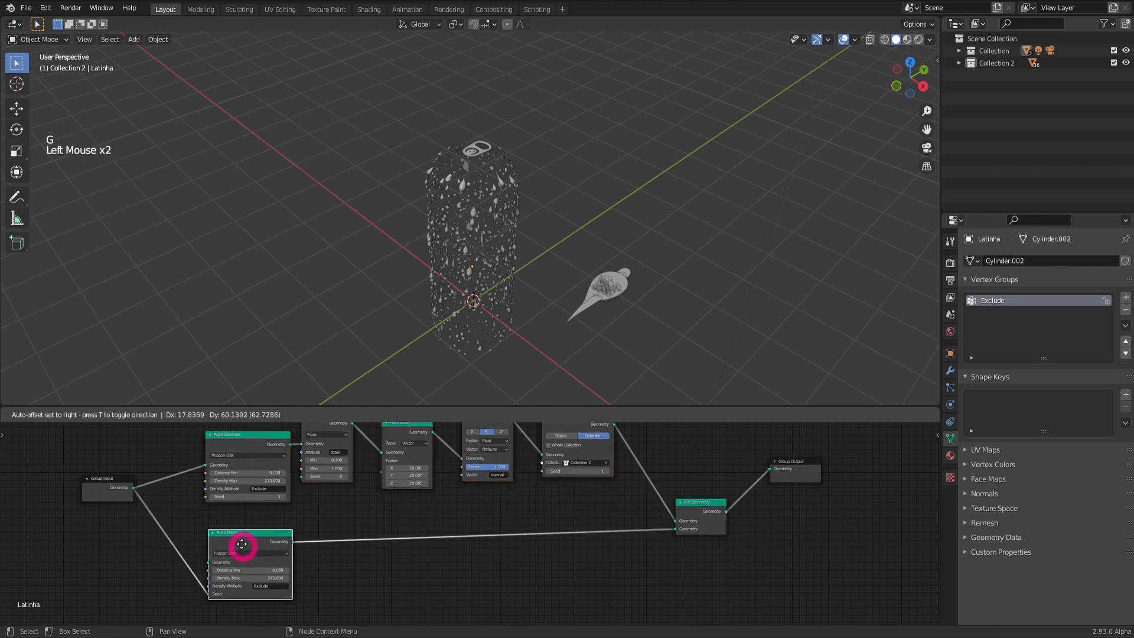
{"action": "middle_click_drag", "start_coordinate": [561, 527], "coordinate": [473, 525]}
{"action": "left_click_drag", "start_coordinate": [730, 472], "coordinate": [793, 523]}
{"action": "scroll", "coordinate": [649, 514], "scroll_direction": "up", "scroll_amount": 8}
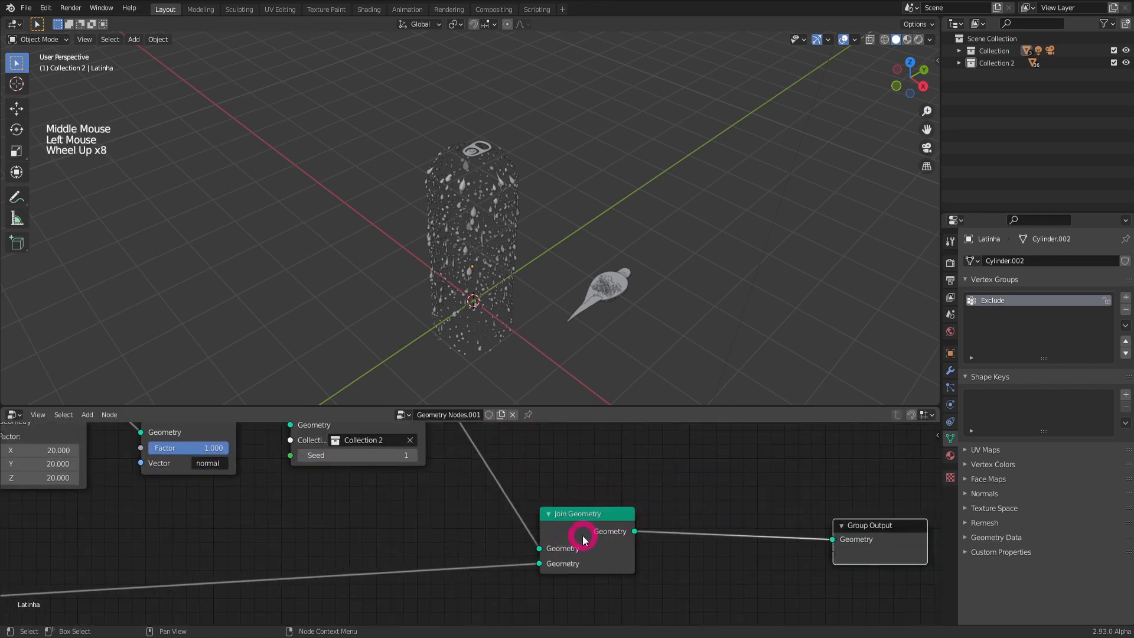
Duplicate the Join Geometry node and insert the copy on the link between Join Geometry and Group Output.
{"action": "scroll", "coordinate": [583, 540], "scroll_direction": "down", "scroll_amount": 7}
{"action": "middle_click_drag", "start_coordinate": [534, 549], "coordinate": [653, 519]}
{"action": "left_click", "coordinate": [569, 516]}
{"action": "middle_click_drag", "start_coordinate": [569, 516], "coordinate": [668, 499]}
{"action": "key", "text": "shift+d"}
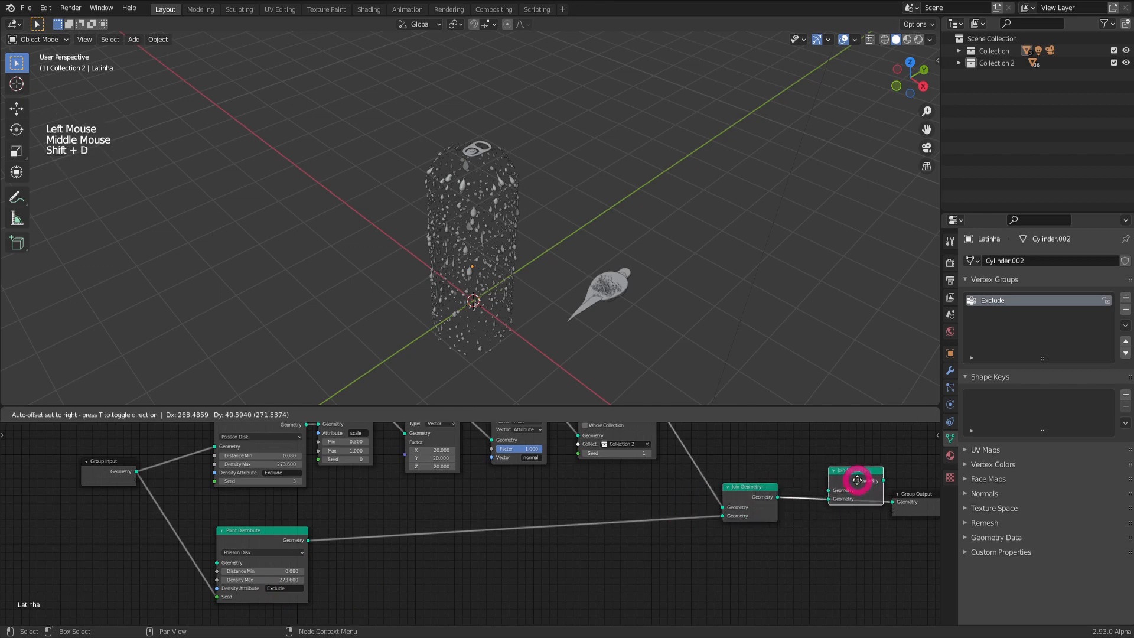
{"action": "left_click", "coordinate": [857, 480]}
{"action": "middle_click_drag", "start_coordinate": [591, 493], "coordinate": [509, 506]}
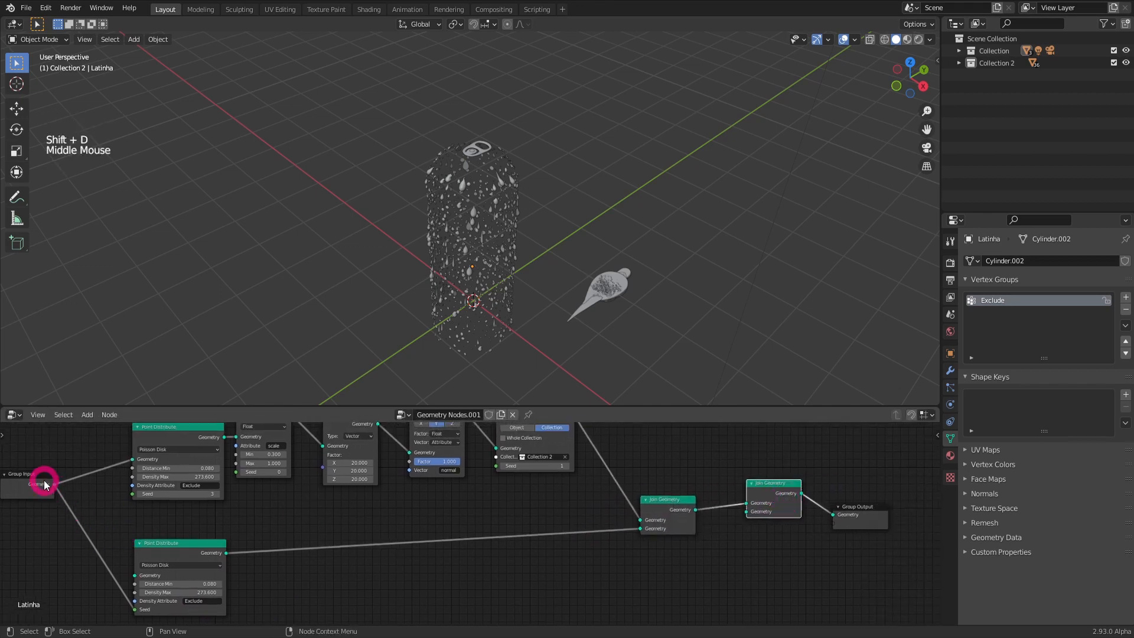
Link the Group Input's Geometry output to the second Join Geometry's lower input and check the drops on the can.
{"action": "left_click_drag", "start_coordinate": [53, 486], "coordinate": [748, 511]}
{"action": "middle_click_drag", "start_coordinate": [217, 593], "coordinate": [302, 556]}
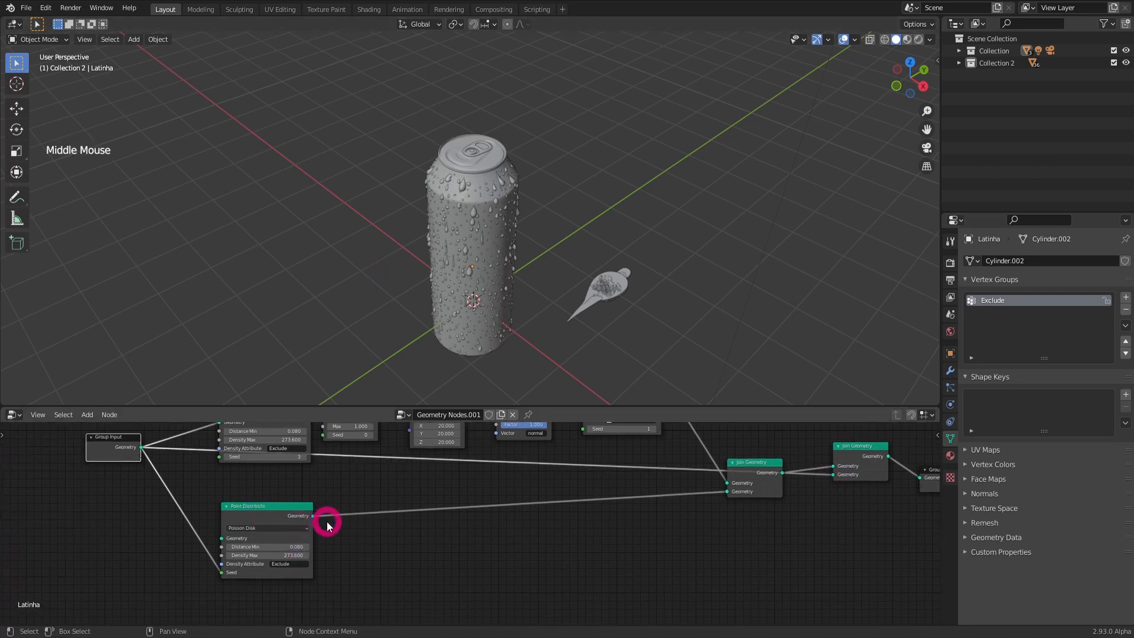
{"action": "scroll", "coordinate": [287, 555], "scroll_direction": "up", "scroll_amount": 5}
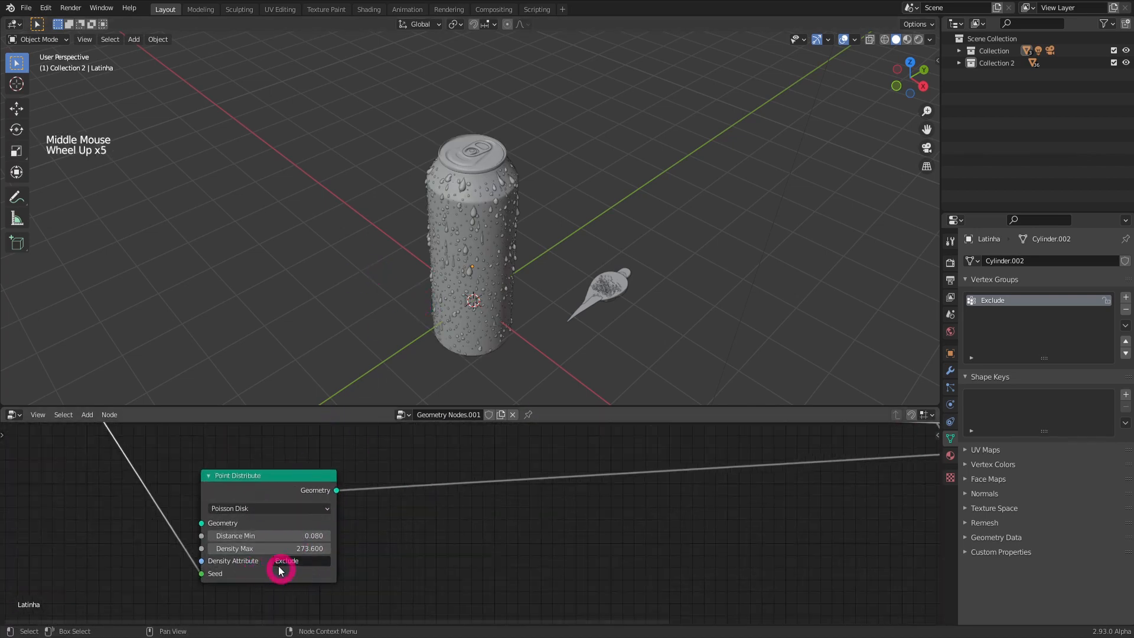
{"action": "scroll", "coordinate": [494, 151], "scroll_direction": "up", "scroll_amount": 4}
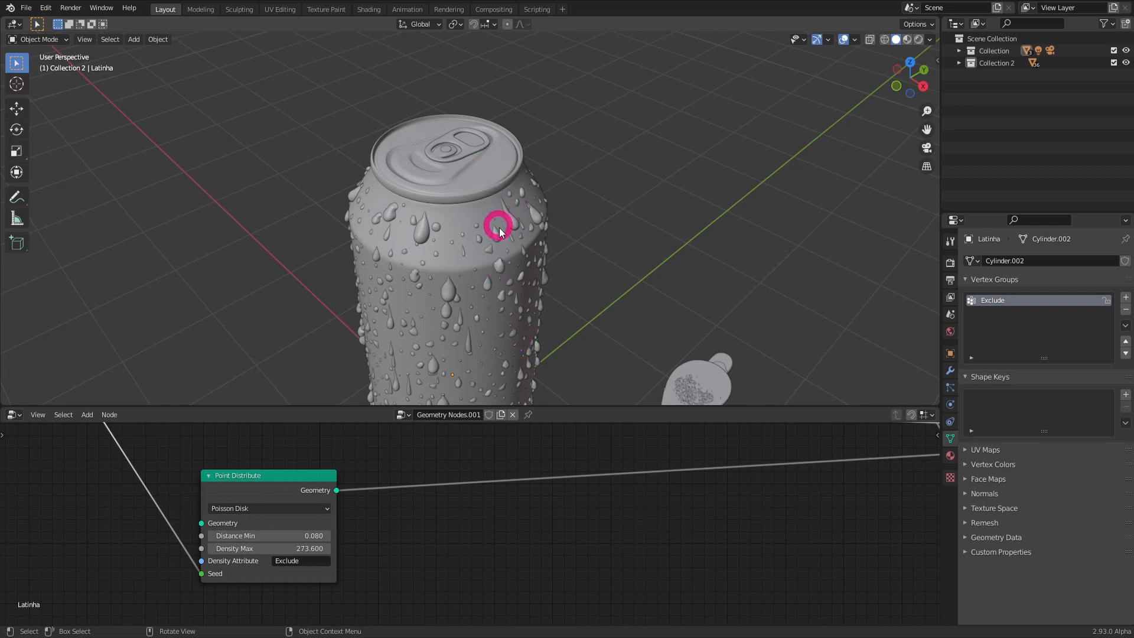
{"action": "scroll", "coordinate": [508, 219], "scroll_direction": "up", "scroll_amount": 1}
{"action": "middle_click_drag", "start_coordinate": [466, 220], "coordinate": [544, 200]}
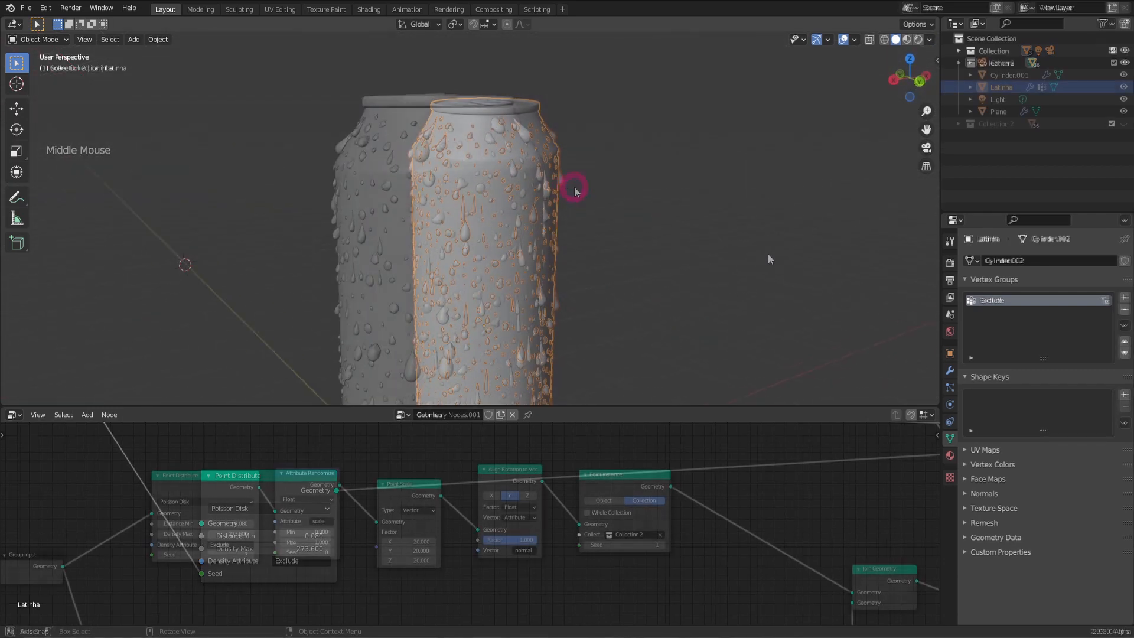
Select the can Latinha and apply Make Instances Real to turn its drop instances into separate objects.
{"action": "middle_click_drag", "start_coordinate": [578, 185], "coordinate": [705, 237]}
{"action": "mouse_move", "coordinate": [459, 220]}
{"action": "middle_mouse_down"}
{"action": "mouse_move", "coordinate": [488, 213]}
{"action": "mouse_move", "coordinate": [476, 208]}
{"action": "middle_mouse_up"}
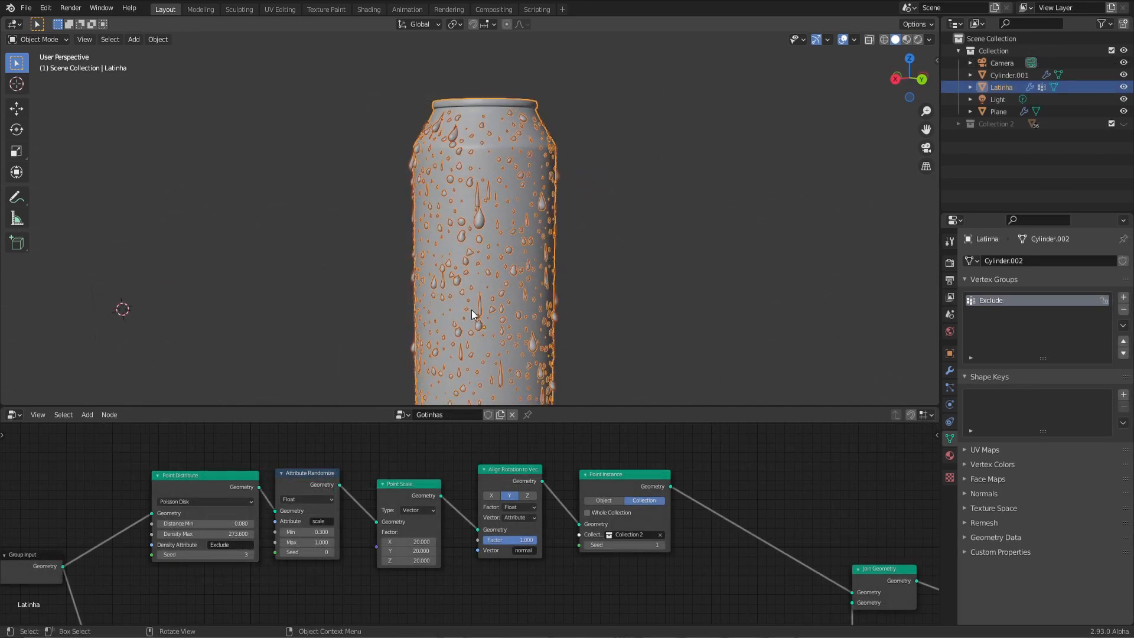
{"action": "middle_click_drag", "start_coordinate": [376, 300], "coordinate": [530, 194]}
{"action": "left_click", "coordinate": [540, 215]}
{"action": "left_click", "coordinate": [475, 208]}
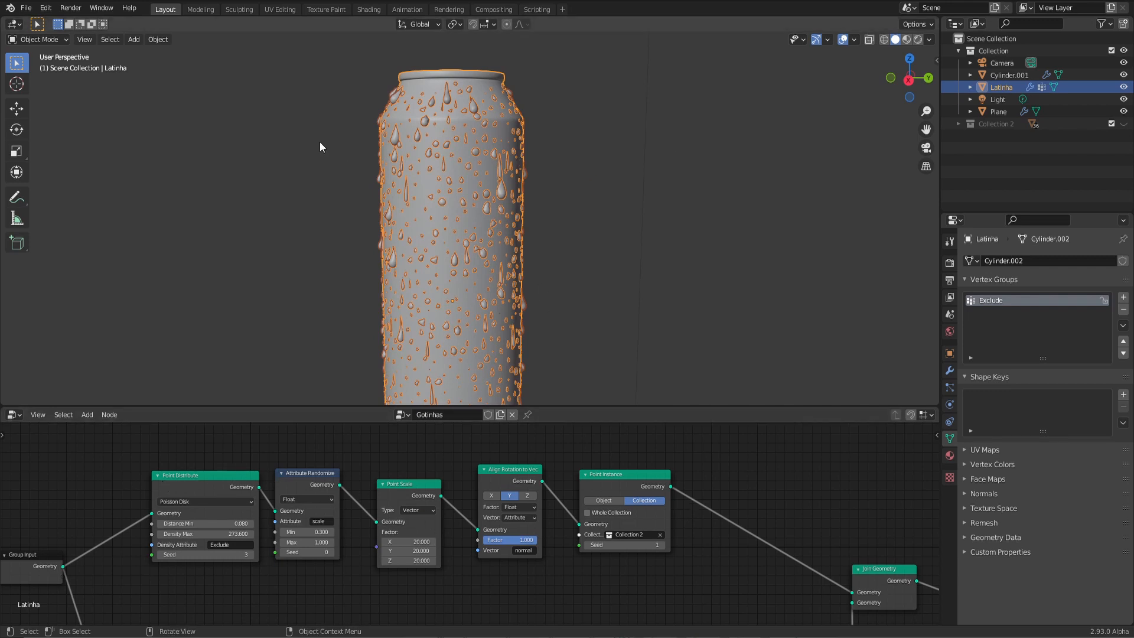
{"action": "left_click", "coordinate": [159, 40]}
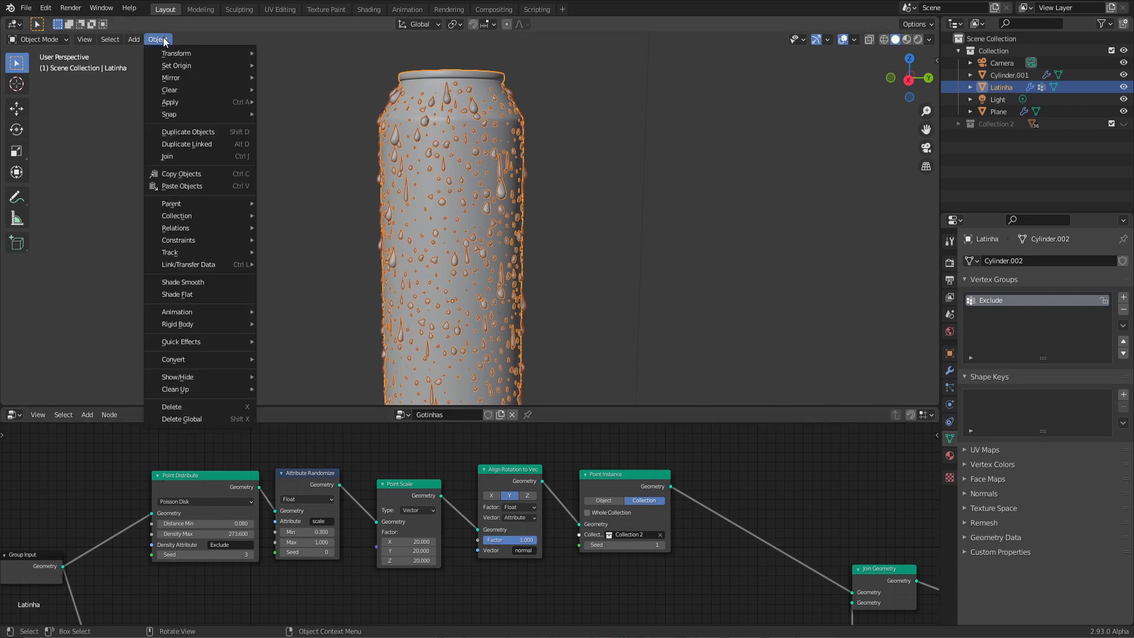
{"action": "mouse_move", "coordinate": [176, 102]}
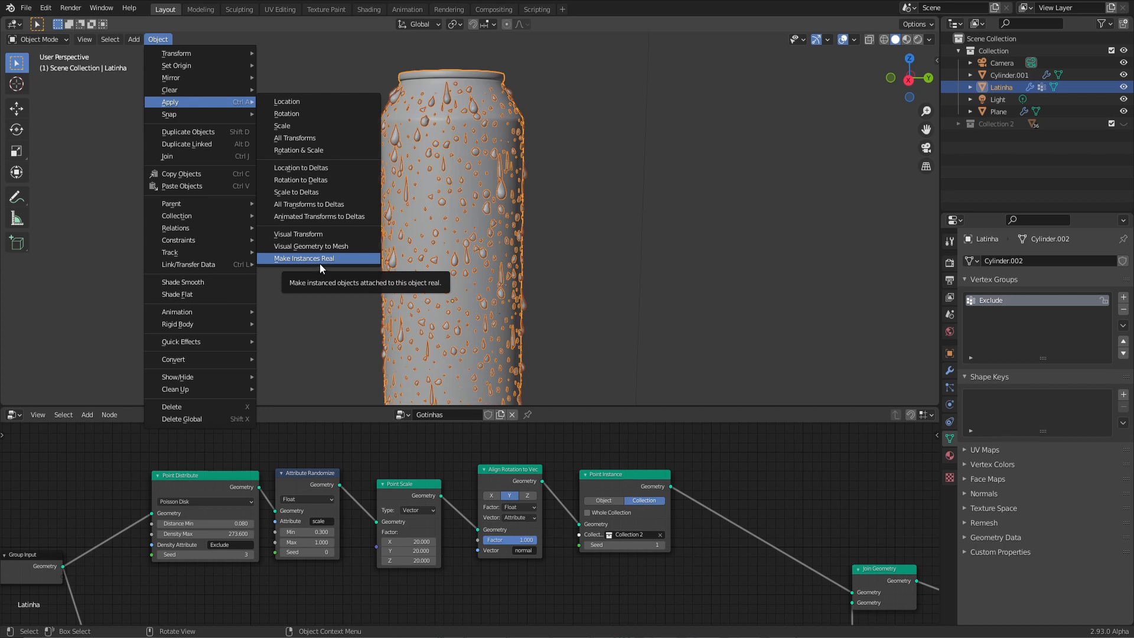
{"action": "key", "text": "ctrl+a"}
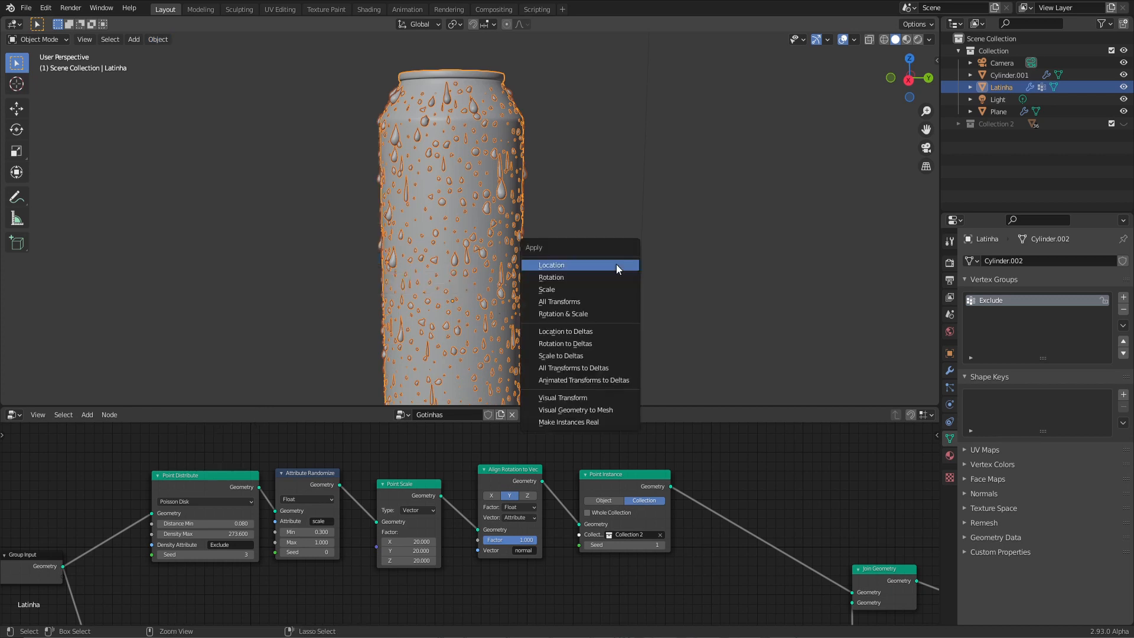
{"action": "left_click", "coordinate": [594, 421]}
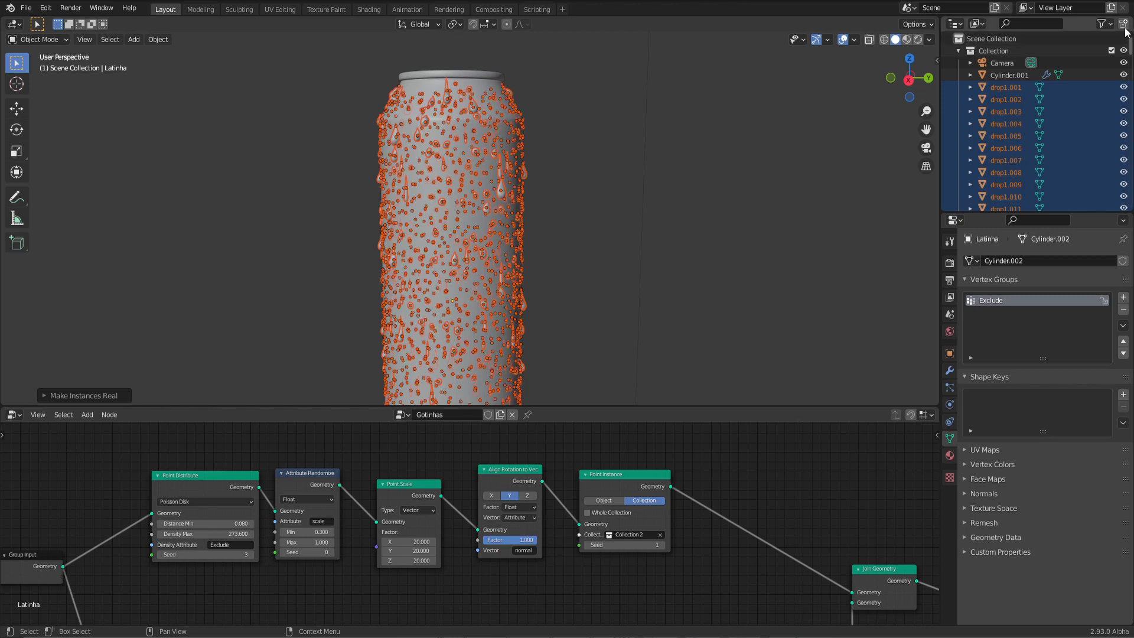
Move all the selected drop objects into a new collection, collapse it, and toggle its visibility off and on.
{"action": "scroll", "coordinate": [1049, 124], "scroll_direction": "down", "scroll_amount": 12}
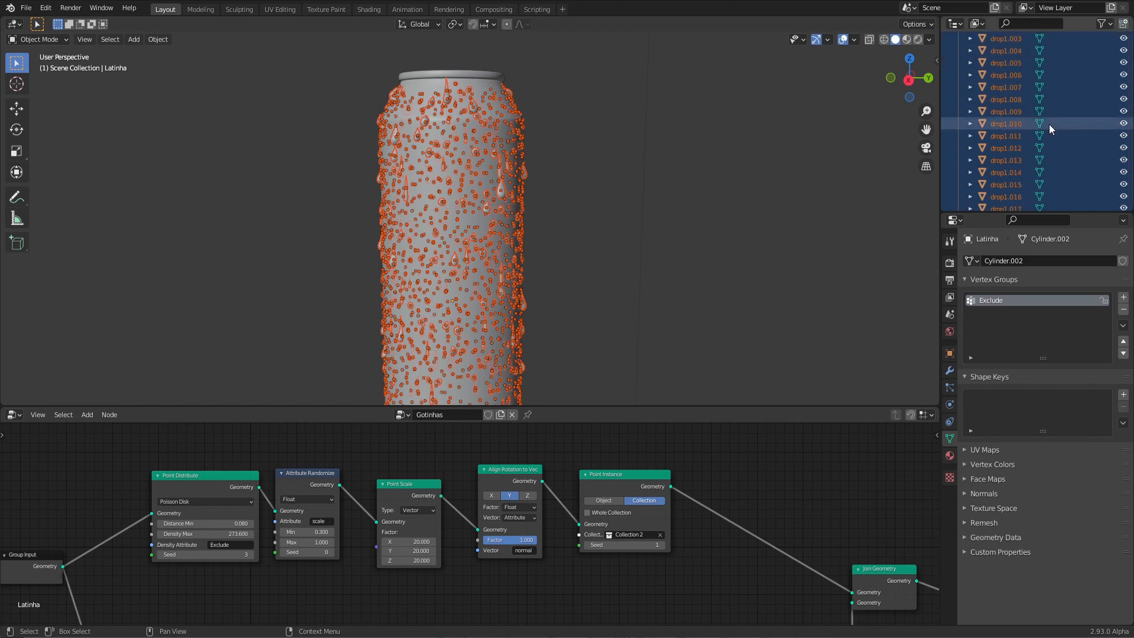
{"action": "scroll", "coordinate": [1049, 124], "scroll_direction": "up", "scroll_amount": 12}
{"action": "key", "text": "m"}
{"action": "left_click", "coordinate": [986, 160]}
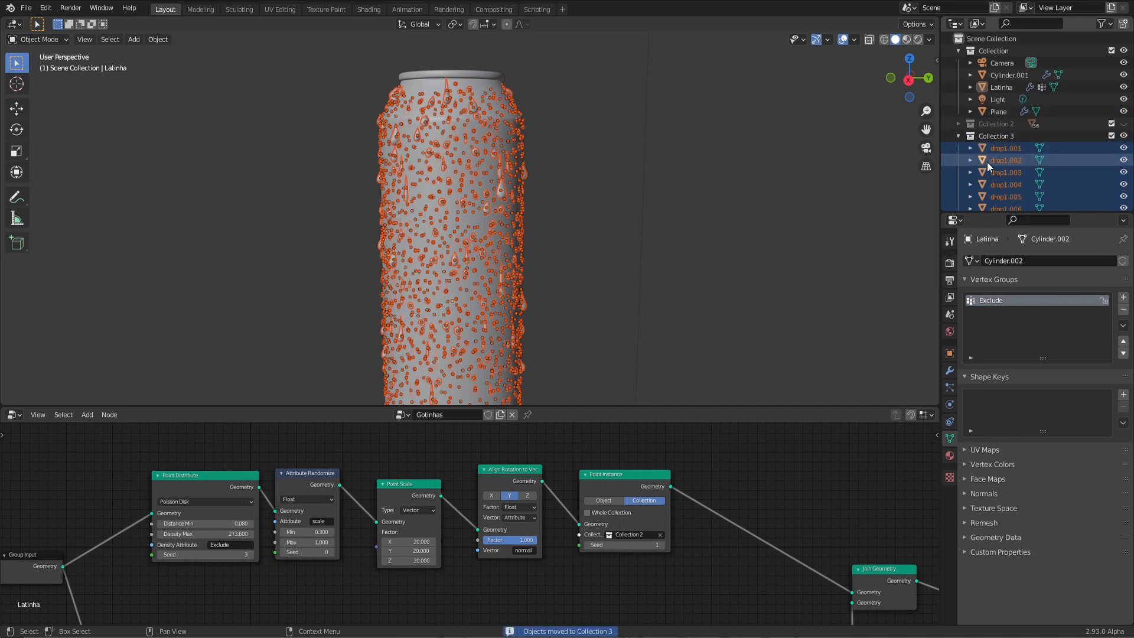
{"action": "left_click", "coordinate": [957, 136]}
{"action": "left_click", "coordinate": [1123, 136]}
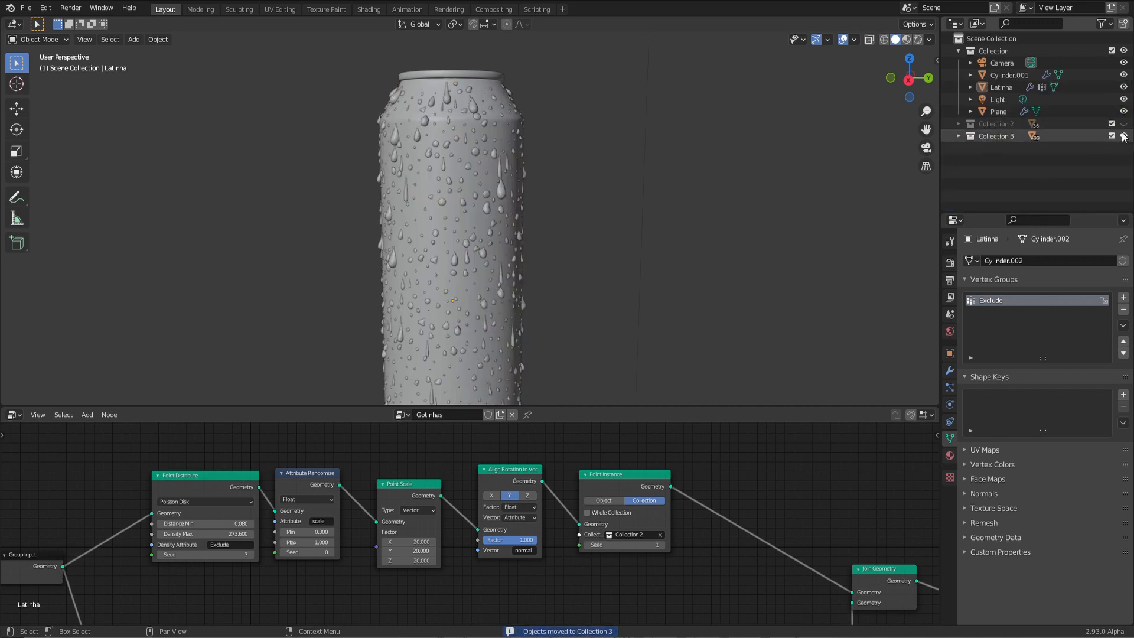
{"action": "left_click", "coordinate": [1124, 136]}
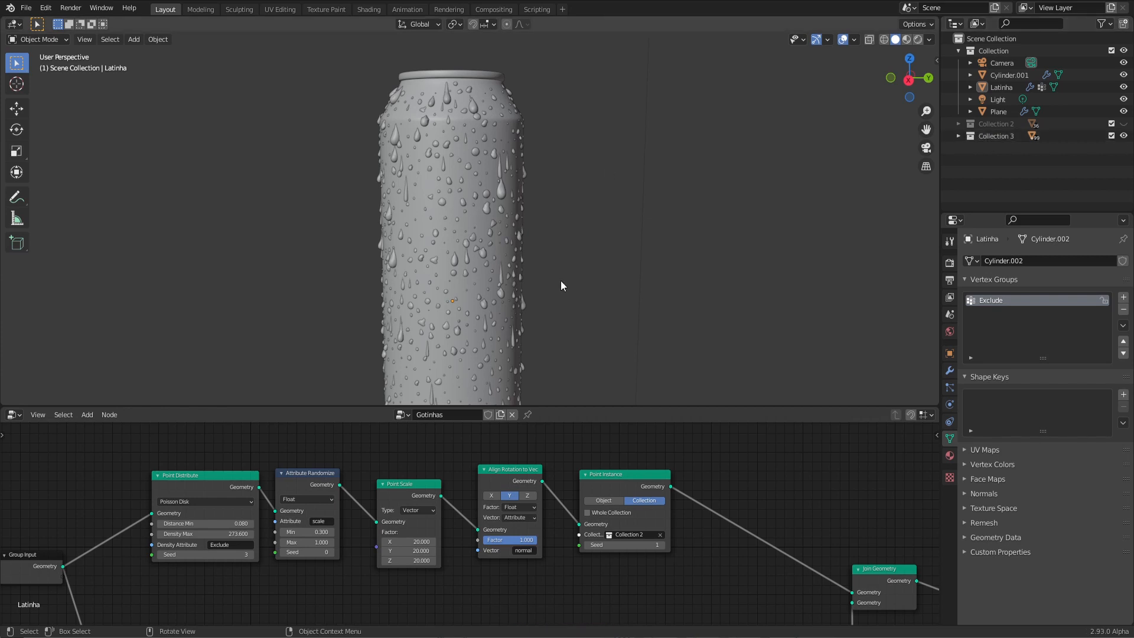
Delete the GeometryNodes modifier from the can, then select a single drop to check that the drops are independent objects.
{"action": "left_click", "coordinate": [947, 370]}
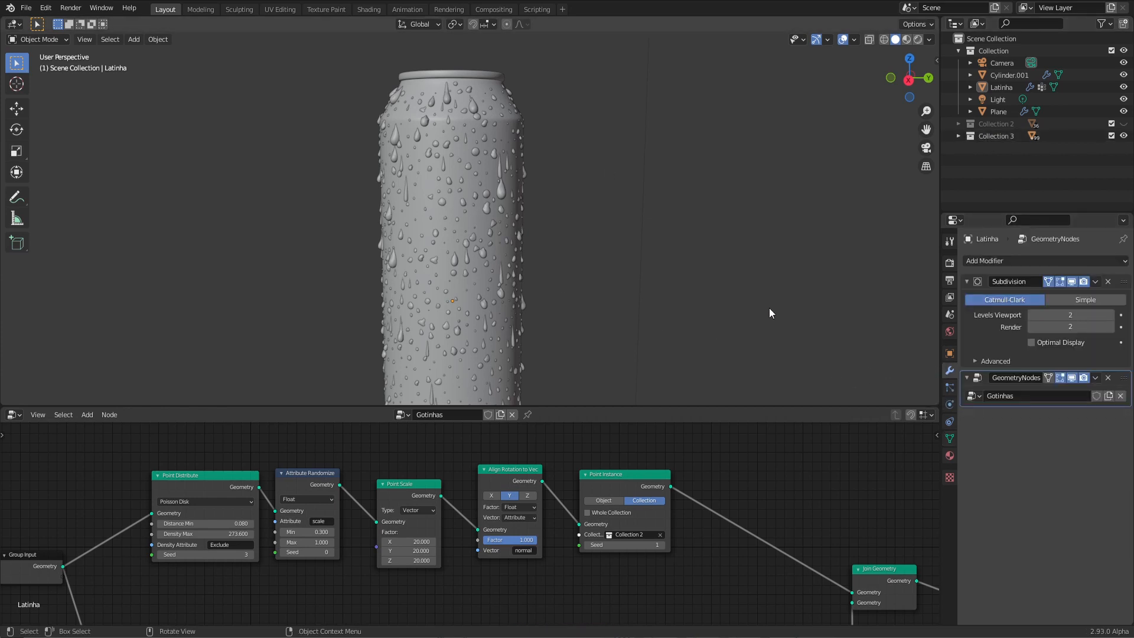
{"action": "left_click", "coordinate": [1108, 378]}
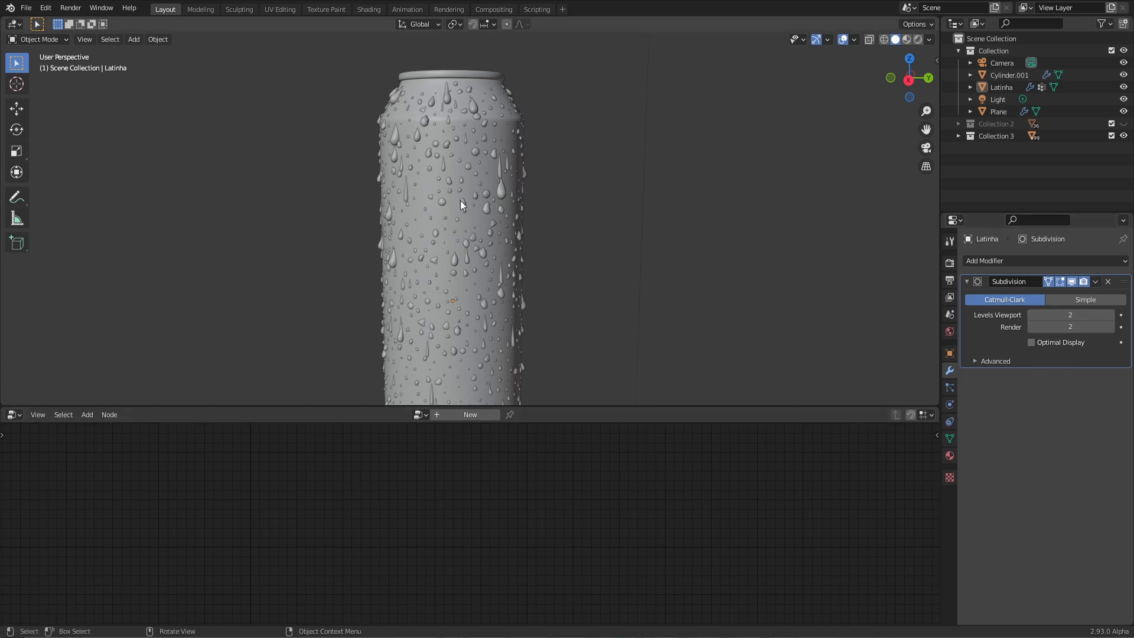
{"action": "left_click", "coordinate": [500, 195]}
{"action": "left_click", "coordinate": [487, 194]}
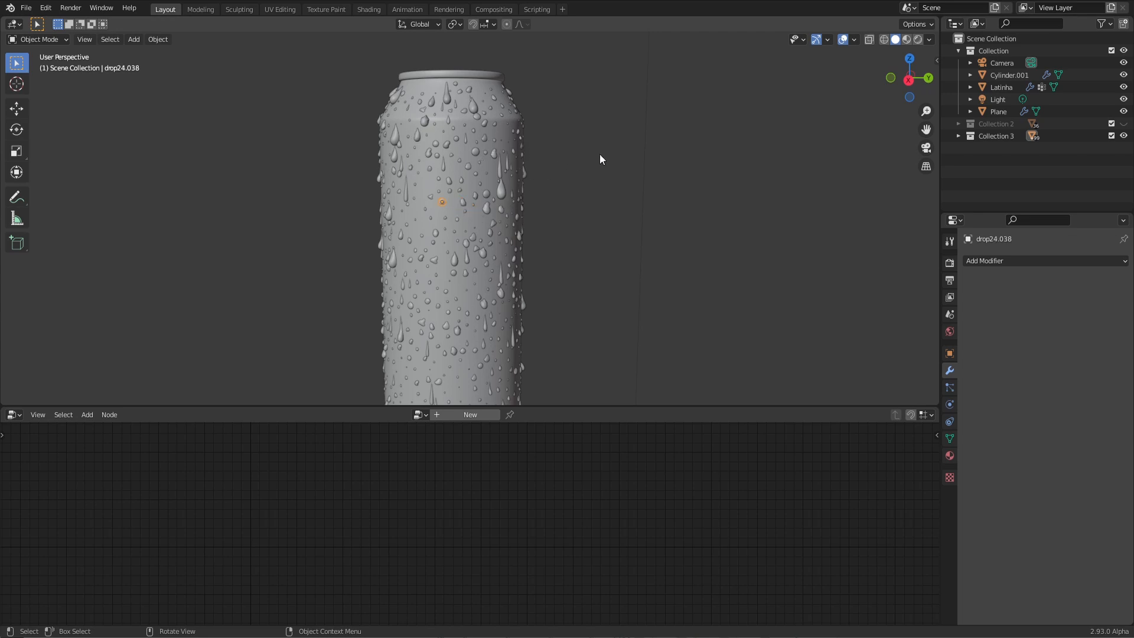
{"action": "scroll", "coordinate": [487, 229], "scroll_direction": "down", "scroll_amount": 3}
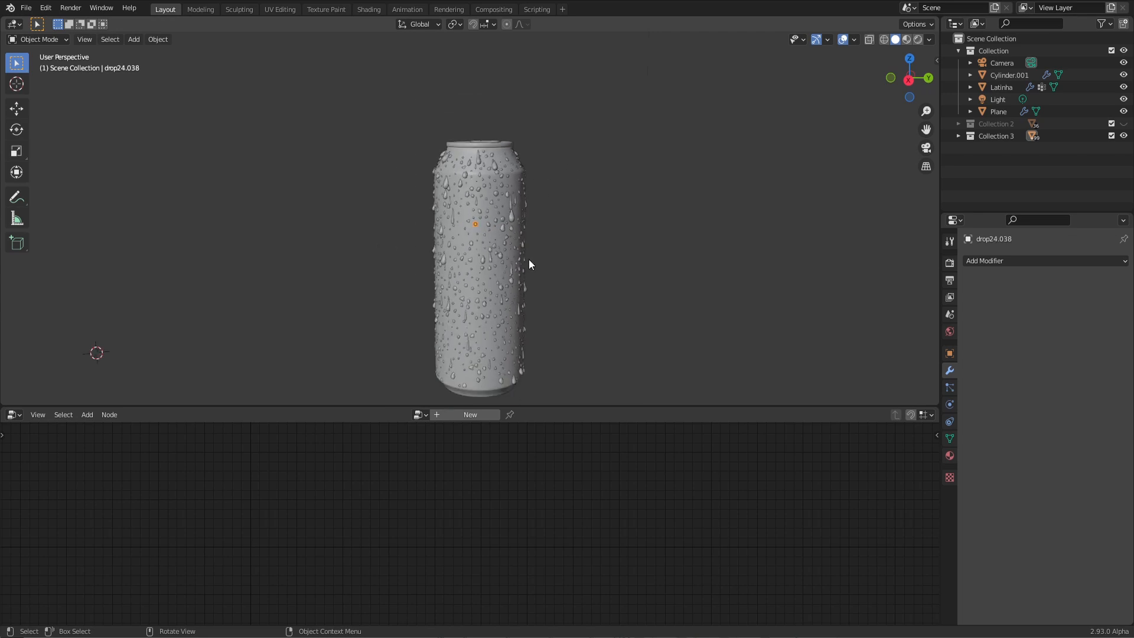
{"action": "middle_click_drag", "start_coordinate": [523, 295], "coordinate": [492, 268]}
{"action": "middle_click_drag", "start_coordinate": [445, 217], "coordinate": [461, 172]}
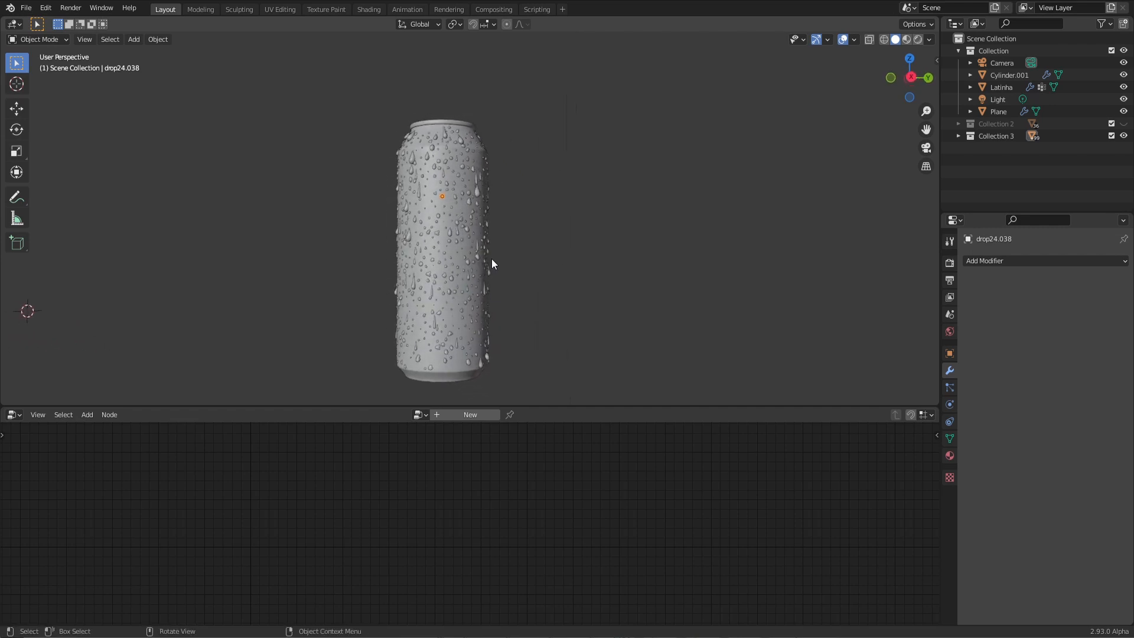